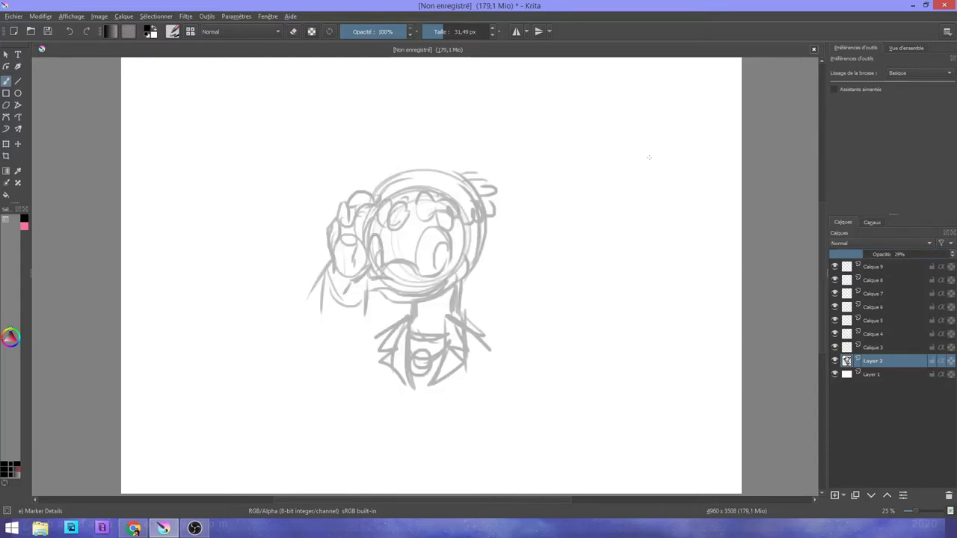
Step: Ink both eyes and their pupil outlines over the sketch on layer Calque 3, using a 27.20 px black brush
{"action": "key", "text": "minus"}
{"action": "key", "text": "ctrl+t"}
{"action": "key", "text": "Page_Up"}
{"action": "key", "text": "1"}
{"action": "key", "text": "b"}
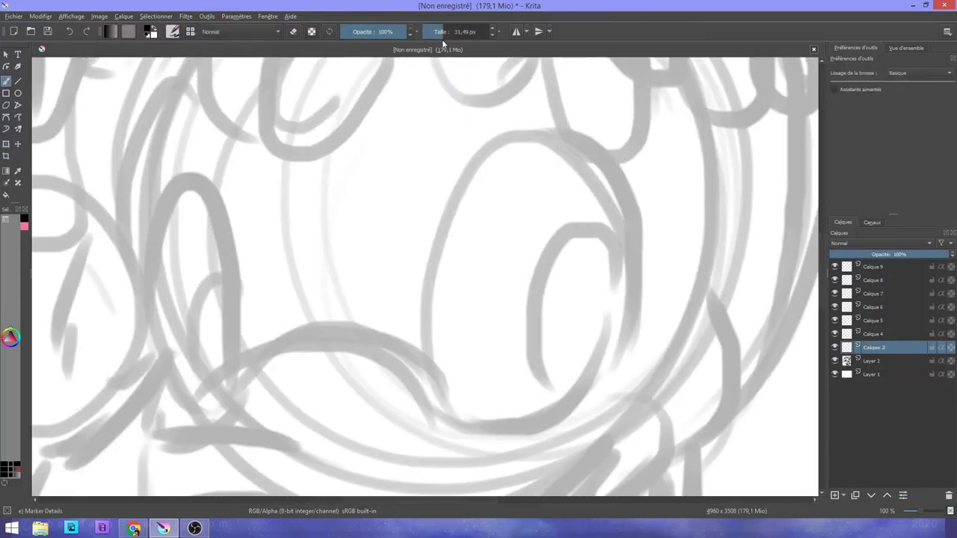
{"action": "mouse_move", "coordinate": [464, 154]}
{"action": "left_mouse_down"}
{"action": "mouse_move", "coordinate": [587, 394]}
{"action": "mouse_move", "coordinate": [427, 299]}
{"action": "mouse_move", "coordinate": [587, 396]}
{"action": "left_mouse_up"}
{"action": "key", "text": "ctrl+z"}
{"action": "left_click_drag", "start_coordinate": [606, 266], "coordinate": [597, 224]}
{"action": "left_click_drag", "start_coordinate": [159, 202], "coordinate": [231, 396]}
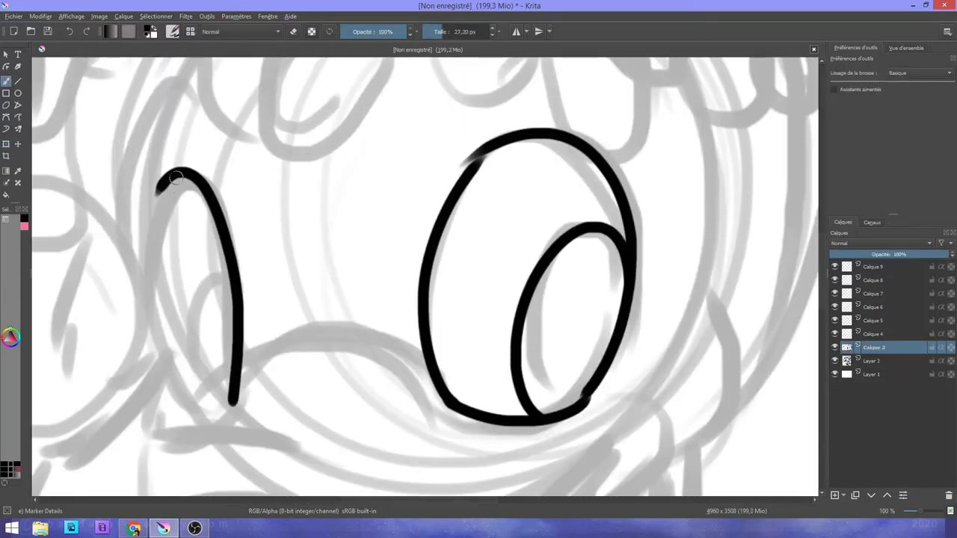
{"action": "left_click_drag", "start_coordinate": [172, 172], "coordinate": [224, 404]}
Step: Ink the duck's beak, including the upper curve, nostrils, smile line, corner of the mouth and lower edge
{"action": "mouse_move", "coordinate": [239, 277]}
{"action": "left_mouse_down"}
{"action": "mouse_move", "coordinate": [232, 397]}
{"action": "mouse_move", "coordinate": [448, 411]}
{"action": "left_mouse_up"}
{"action": "scroll", "coordinate": [310, 271], "scroll_direction": "down", "scroll_amount": 2}
{"action": "scroll", "coordinate": [351, 280], "scroll_direction": "up", "scroll_amount": 2}
{"action": "mouse_move", "coordinate": [631, 329]}
{"action": "left_mouse_down"}
{"action": "mouse_move", "coordinate": [543, 398]}
{"action": "mouse_move", "coordinate": [168, 386]}
{"action": "left_mouse_up"}
{"action": "left_click_drag", "start_coordinate": [308, 346], "coordinate": [160, 422]}
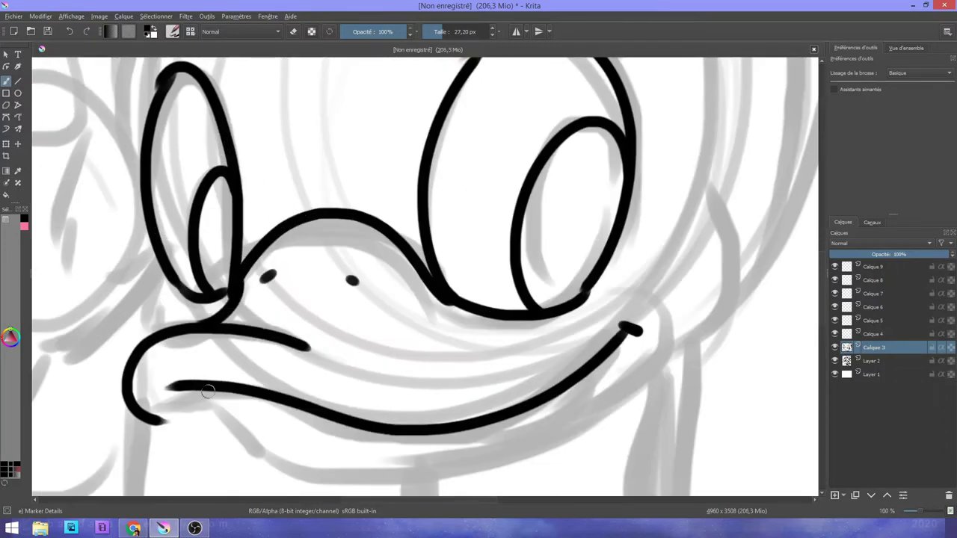
{"action": "left_click_drag", "start_coordinate": [208, 393], "coordinate": [663, 320]}
{"action": "left_click_drag", "start_coordinate": [577, 307], "coordinate": [651, 288]}
{"action": "left_click_drag", "start_coordinate": [186, 285], "coordinate": [168, 318]}
Step: Ink the leaf cluster on the left side of the wreath and the neighbouring heart-shaped leaves above the smaller eye
{"action": "scroll", "coordinate": [168, 317], "scroll_direction": "down", "scroll_amount": 5}
{"action": "scroll", "coordinate": [299, 284], "scroll_direction": "up", "scroll_amount": 4}
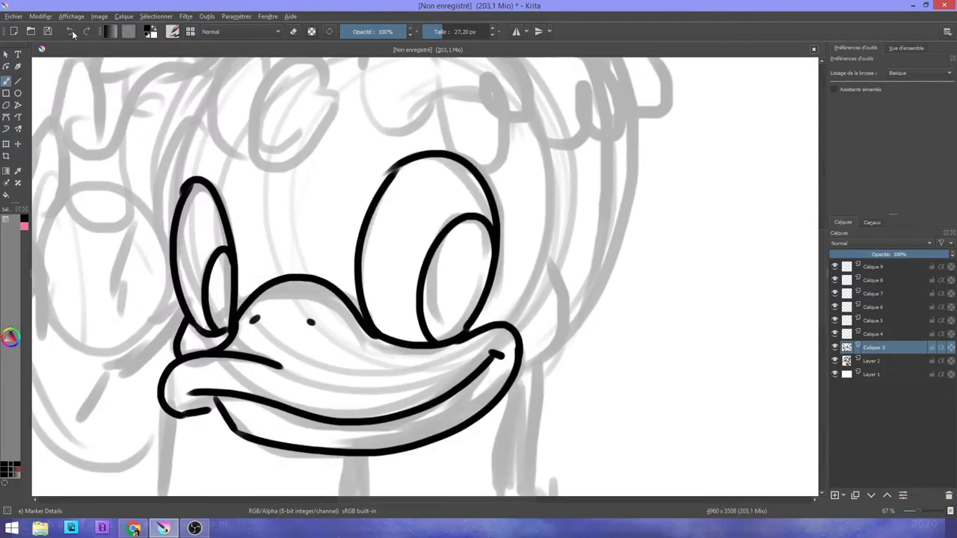
{"action": "left_click_drag", "start_coordinate": [249, 372], "coordinate": [237, 534]}
{"action": "mouse_move", "coordinate": [291, 254]}
{"action": "left_mouse_down"}
{"action": "mouse_move", "coordinate": [275, 335]}
{"action": "mouse_move", "coordinate": [245, 348]}
{"action": "left_mouse_up"}
{"action": "mouse_move", "coordinate": [149, 302]}
{"action": "left_mouse_down"}
{"action": "mouse_move", "coordinate": [216, 284]}
{"action": "mouse_move", "coordinate": [127, 334]}
{"action": "left_mouse_up"}
{"action": "left_click_drag", "start_coordinate": [146, 247], "coordinate": [94, 324]}
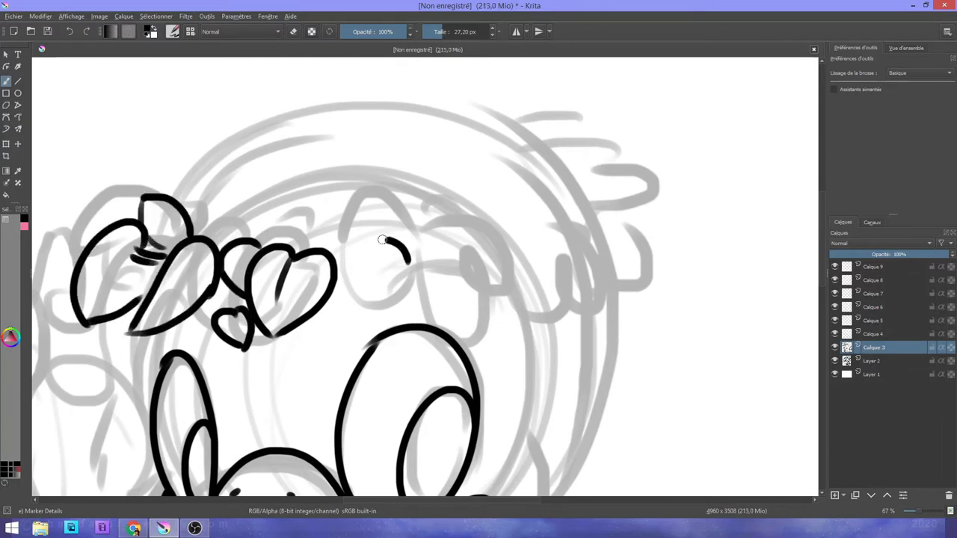
Step: Ink the remaining heart-shaped leaves and the pointed leaf cluster on the right side of the wreath
{"action": "left_click_drag", "start_coordinate": [381, 240], "coordinate": [404, 323]}
{"action": "left_click_drag", "start_coordinate": [403, 261], "coordinate": [402, 295]}
{"action": "left_click_drag", "start_coordinate": [344, 307], "coordinate": [346, 342]}
{"action": "left_click_drag", "start_coordinate": [274, 340], "coordinate": [277, 358]}
{"action": "left_click_drag", "start_coordinate": [472, 231], "coordinate": [448, 273]}
{"action": "mouse_move", "coordinate": [449, 275]}
{"action": "left_mouse_down"}
{"action": "mouse_move", "coordinate": [510, 333]}
{"action": "mouse_move", "coordinate": [568, 302]}
{"action": "left_mouse_up"}
{"action": "left_click_drag", "start_coordinate": [557, 224], "coordinate": [634, 246]}
{"action": "left_click_drag", "start_coordinate": [630, 249], "coordinate": [598, 247]}
{"action": "left_click_drag", "start_coordinate": [553, 161], "coordinate": [591, 205]}
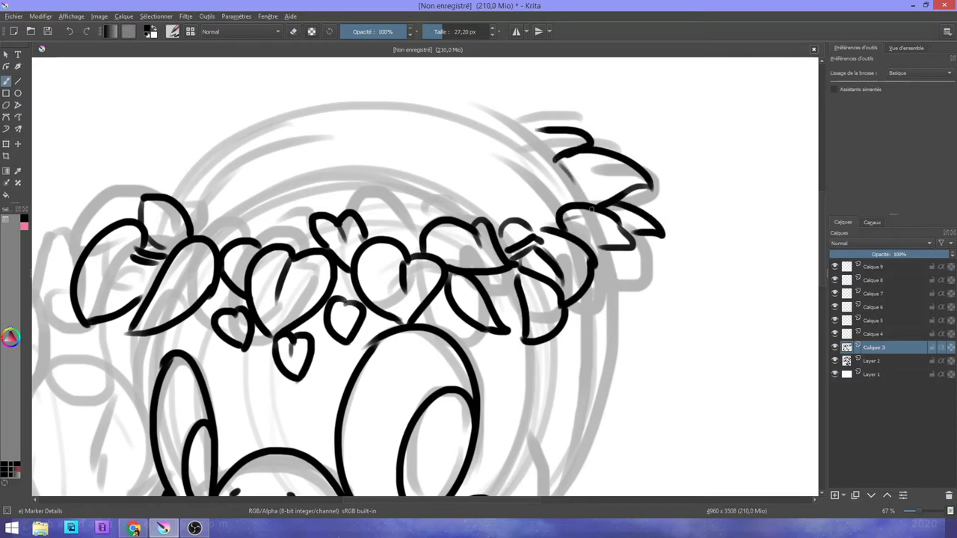
Step: Ink the pointed leaf tips on the wreath's left side and the rounded outline of the head
{"action": "scroll", "coordinate": [590, 208], "scroll_direction": "down", "scroll_amount": 5}
{"action": "scroll", "coordinate": [478, 269], "scroll_direction": "up", "scroll_amount": 5}
{"action": "left_click_drag", "start_coordinate": [246, 209], "coordinate": [321, 241]}
{"action": "left_click_drag", "start_coordinate": [194, 239], "coordinate": [292, 291]}
{"action": "scroll", "coordinate": [342, 267], "scroll_direction": "down", "scroll_amount": 1}
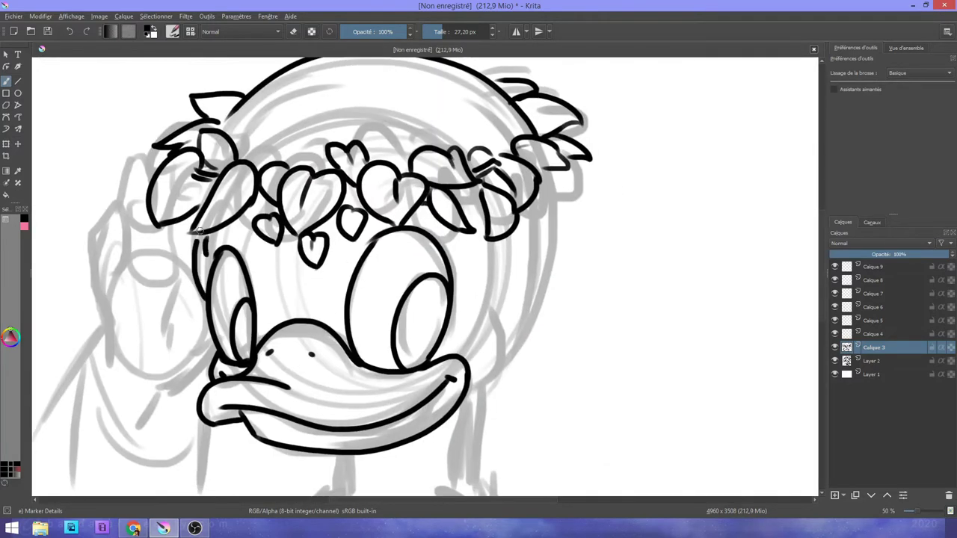
Step: Hide the sketch on Layer 2, fill both pupils with black, and show the sketch again
{"action": "scroll", "coordinate": [418, 269], "scroll_direction": "down", "scroll_amount": 3}
{"action": "scroll", "coordinate": [418, 269], "scroll_direction": "up", "scroll_amount": 2}
{"action": "left_click", "coordinate": [834, 360]}
{"action": "key", "text": "f"}
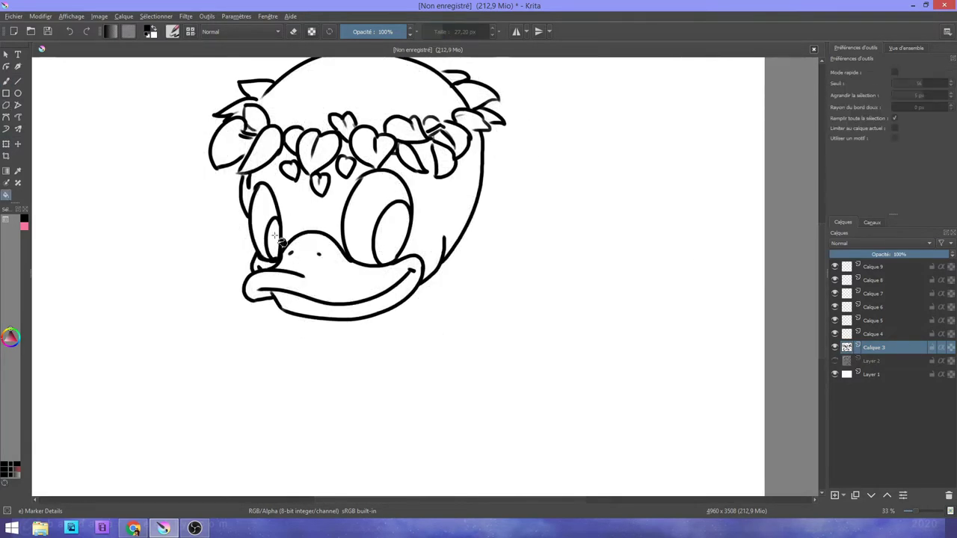
{"action": "left_click", "coordinate": [390, 233]}
{"action": "left_click", "coordinate": [274, 237]}
{"action": "scroll", "coordinate": [419, 269], "scroll_direction": "down", "scroll_amount": 3}
{"action": "left_click", "coordinate": [834, 361]}
Step: Mirror the canvas view and adjust the inked head's proportions with the Transform tool
{"action": "key", "text": "b"}
{"action": "scroll", "coordinate": [314, 247], "scroll_direction": "up", "scroll_amount": 2}
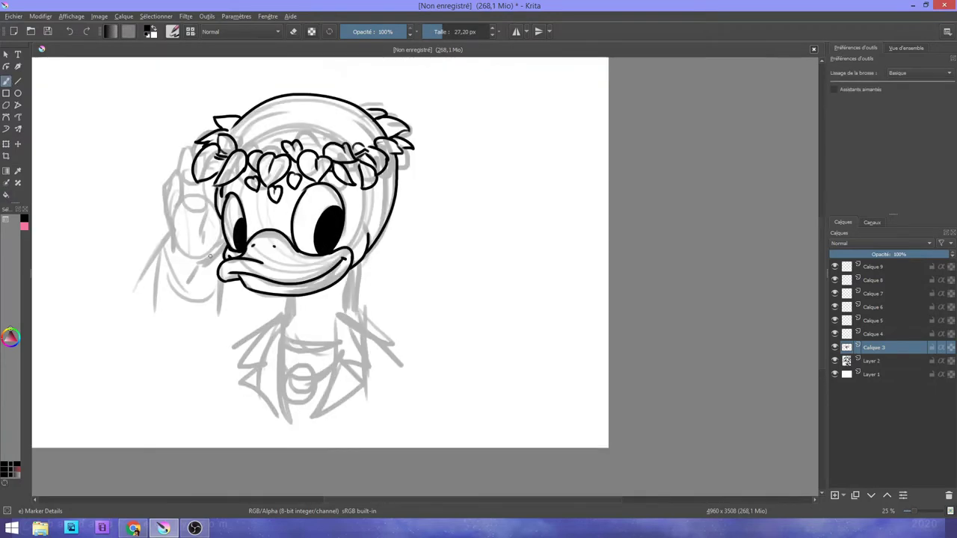
{"action": "key", "text": "m"}
{"action": "key", "text": "ctrl+t"}
{"action": "key", "text": "b"}
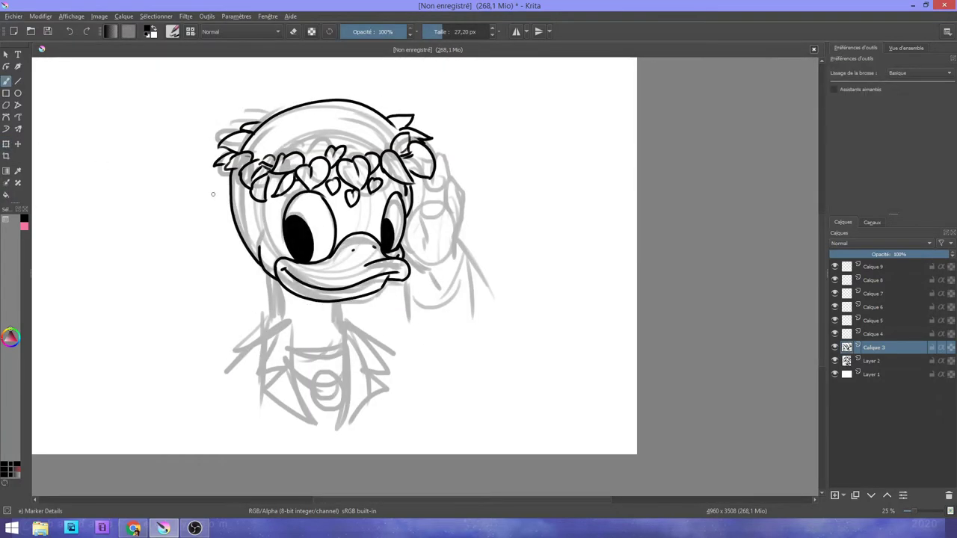
{"action": "scroll", "coordinate": [213, 194], "scroll_direction": "up", "scroll_amount": 1}
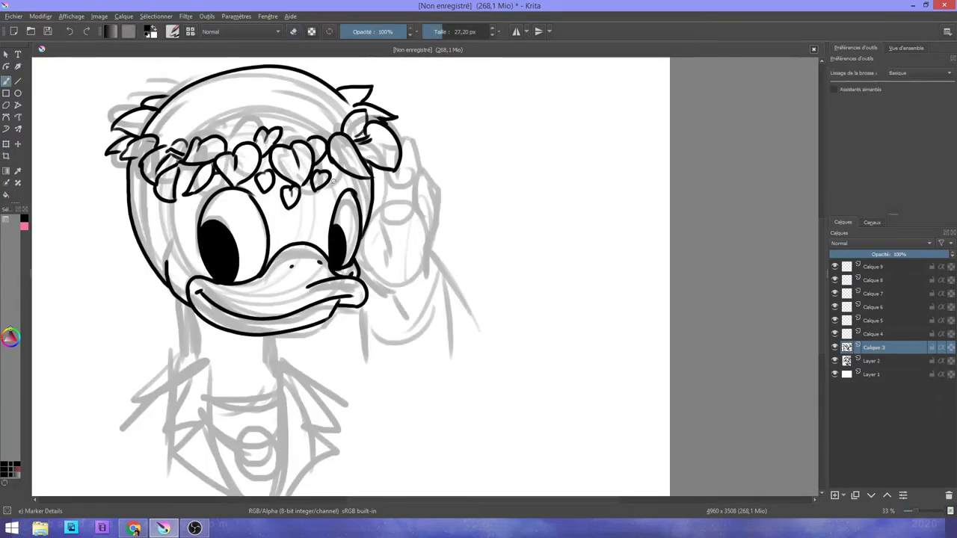
{"action": "scroll", "coordinate": [351, 276], "scroll_direction": "down", "scroll_amount": 5}
{"action": "scroll", "coordinate": [351, 277], "scroll_direction": "up", "scroll_amount": 5}
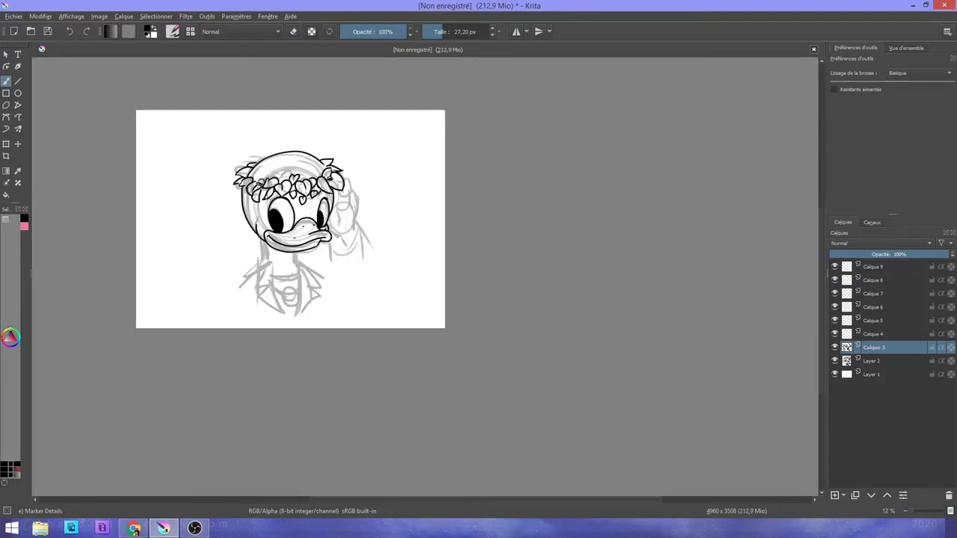
Step: Restore the unmirrored view and brush soft dark shadows beside both eyes
{"action": "key", "text": "m"}
{"action": "right_click", "coordinate": [327, 236]}
{"action": "scroll", "coordinate": [222, 341], "scroll_direction": "up", "scroll_amount": 1}
{"action": "scroll", "coordinate": [380, 219], "scroll_direction": "up", "scroll_amount": 3}
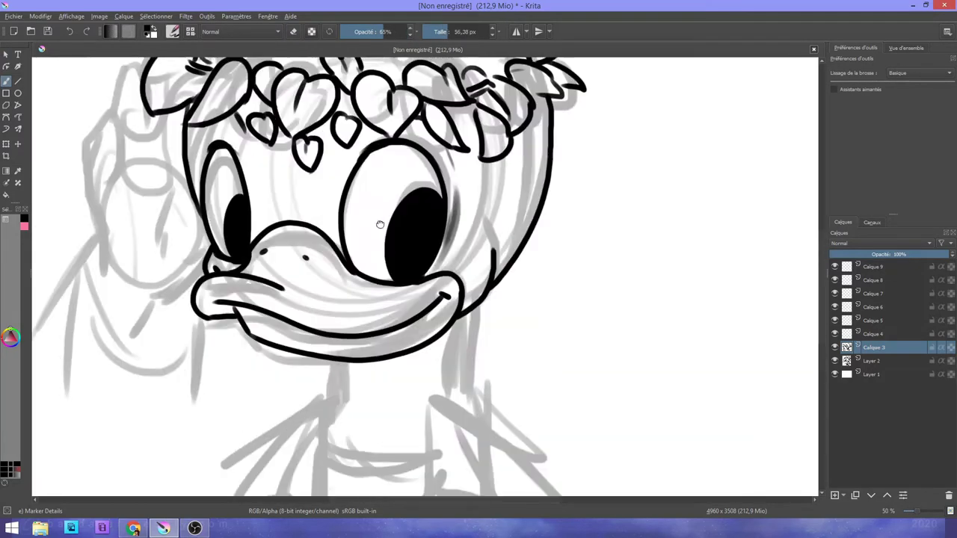
{"action": "scroll", "coordinate": [455, 224], "scroll_direction": "down", "scroll_amount": 4}
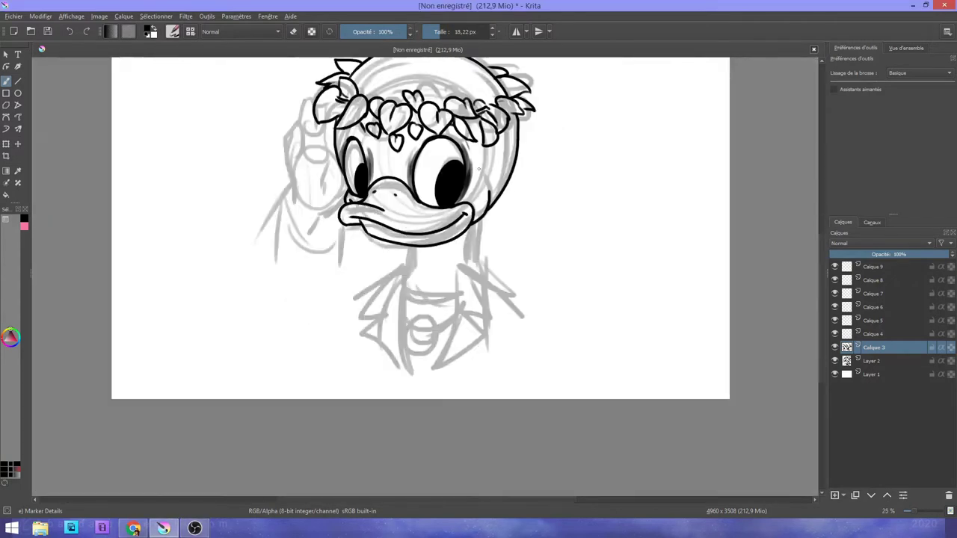
Step: Ink both sides of the neck and the jagged left lapel of the jacket with a 29.29 px brush
{"action": "scroll", "coordinate": [446, 166], "scroll_direction": "up", "scroll_amount": 4}
{"action": "left_click_drag", "start_coordinate": [343, 141], "coordinate": [332, 243]}
{"action": "left_click_drag", "start_coordinate": [498, 88], "coordinate": [512, 252]}
{"action": "left_click_drag", "start_coordinate": [341, 141], "coordinate": [335, 373]}
{"action": "key", "text": "ctrl+z"}
{"action": "left_click_drag", "start_coordinate": [340, 228], "coordinate": [347, 471]}
{"action": "mouse_move", "coordinate": [336, 175]}
{"action": "left_mouse_down"}
{"action": "mouse_move", "coordinate": [212, 336]}
{"action": "mouse_move", "coordinate": [318, 452]}
{"action": "left_mouse_up"}
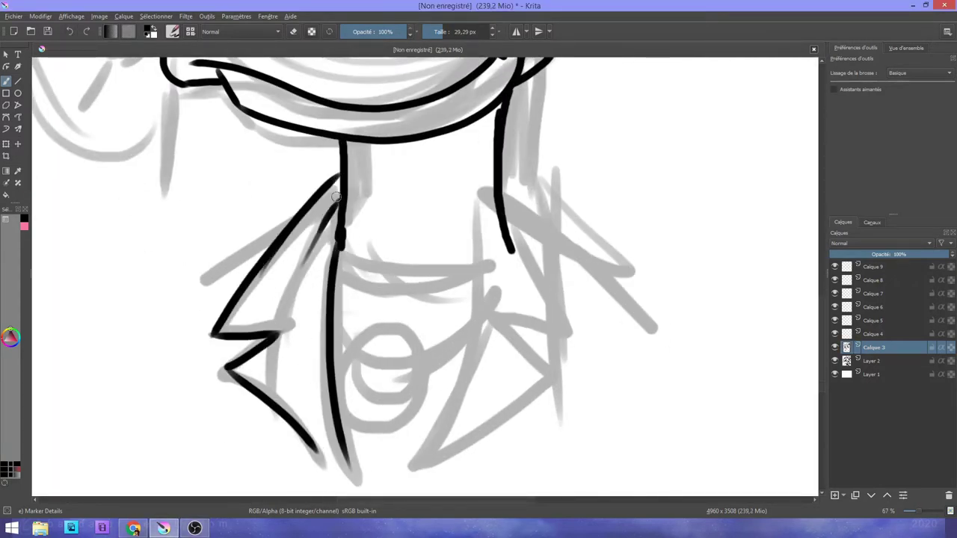
{"action": "left_click_drag", "start_coordinate": [196, 283], "coordinate": [293, 222]}
Step: Ink the right lapel of the jacket and the oval pendant with its cord
{"action": "left_click_drag", "start_coordinate": [512, 247], "coordinate": [446, 482]}
{"action": "left_click_drag", "start_coordinate": [502, 170], "coordinate": [524, 333]}
{"action": "key", "text": "ctrl+z"}
{"action": "left_click_drag", "start_coordinate": [549, 265], "coordinate": [568, 396]}
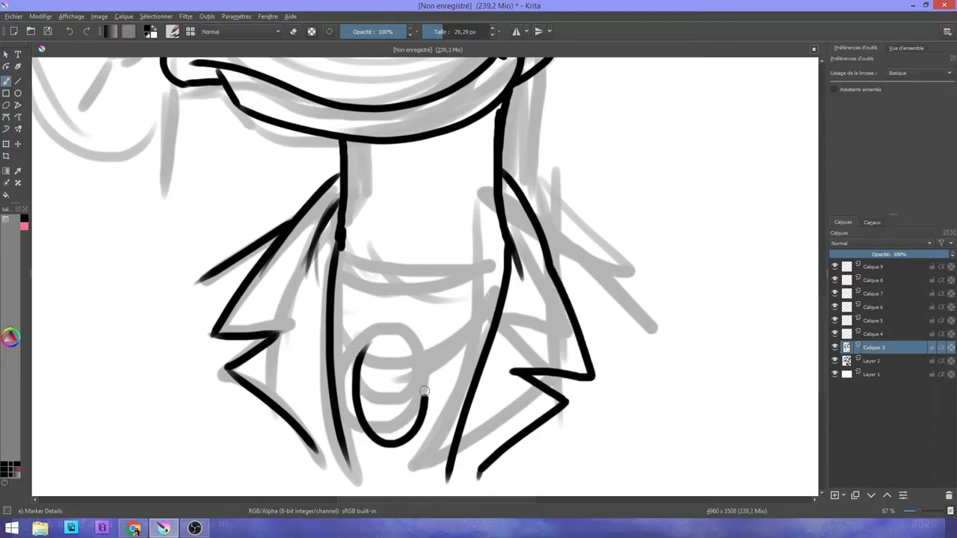
{"action": "left_click_drag", "start_coordinate": [388, 336], "coordinate": [373, 448]}
{"action": "left_click_drag", "start_coordinate": [347, 284], "coordinate": [501, 322]}
Step: Ink the raised hand beside the head together with its wrist and sleeve lines
{"action": "key", "text": "minus"}
{"action": "key", "text": "plus"}
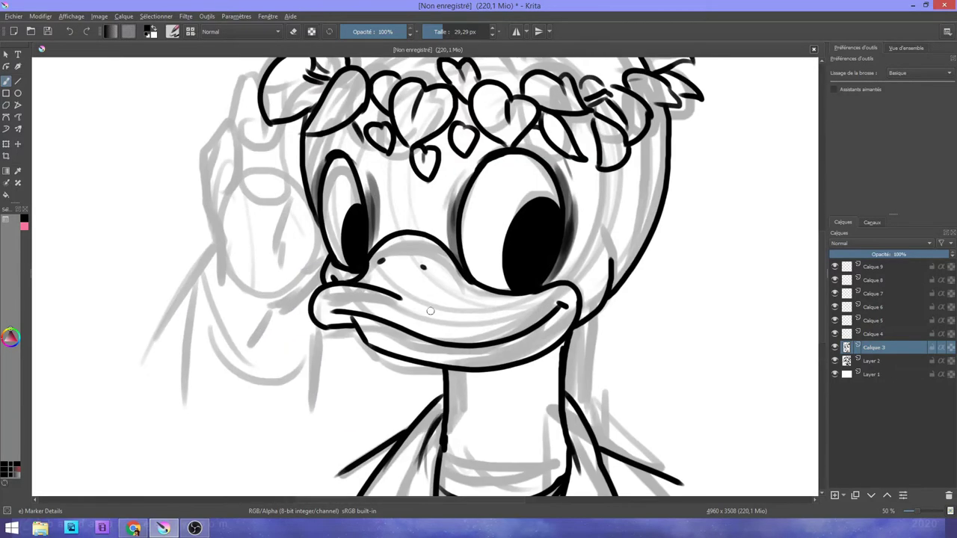
{"action": "left_click_drag", "start_coordinate": [219, 258], "coordinate": [299, 374]}
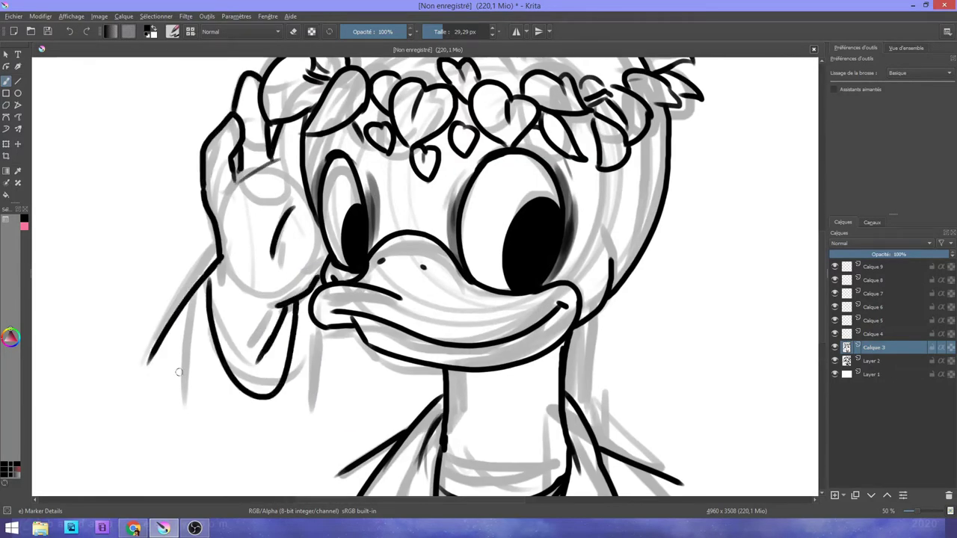
Step: Draw a pointing hand to the right of the duck, enlarge it slightly with the Transform tool, and add its cuff
{"action": "key", "text": "minus"}
{"action": "key", "text": "minus"}
{"action": "key", "text": "plus"}
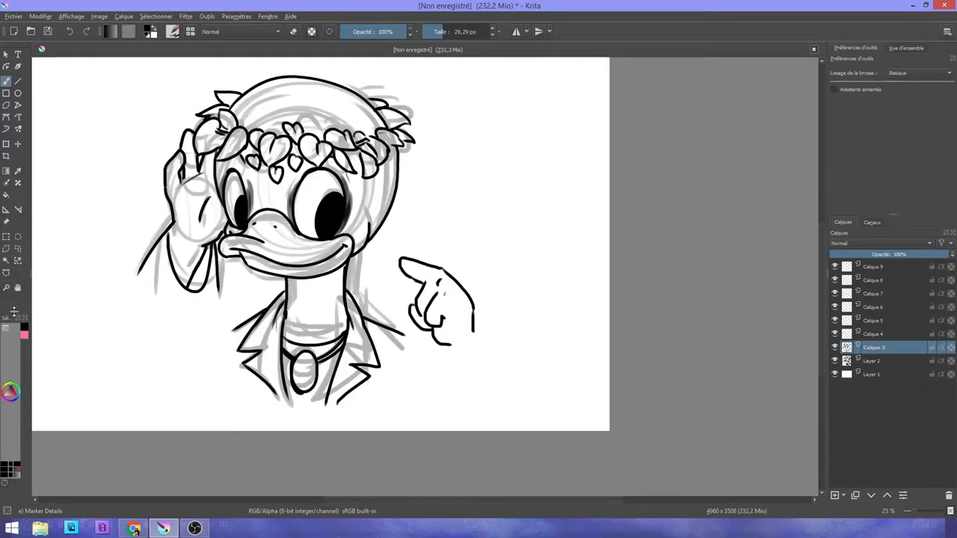
{"action": "key", "text": "ctrl+t"}
{"action": "left_click_drag", "start_coordinate": [502, 235], "coordinate": [514, 222]}
{"action": "key", "text": "Return"}
{"action": "key", "text": "b"}
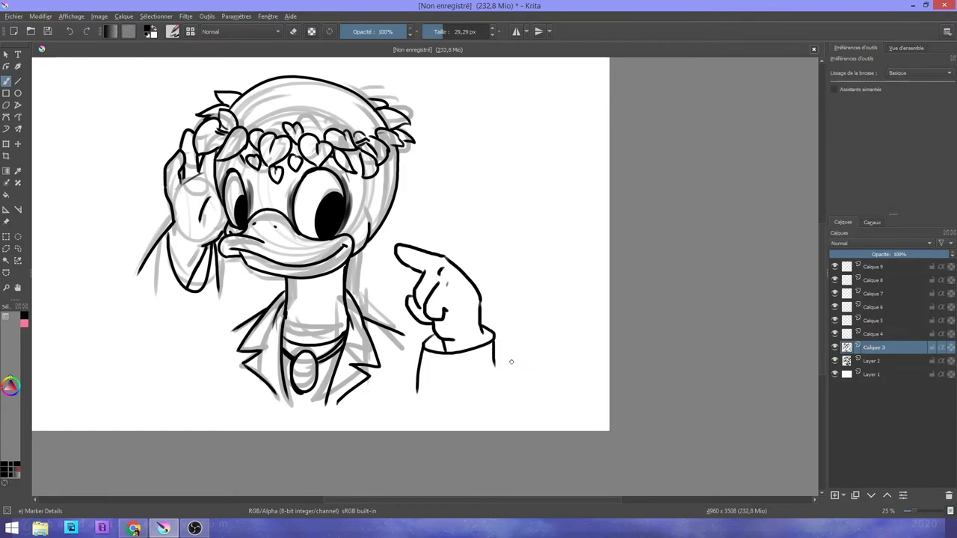
Step: Draw a small segmented caterpillar above the pointing finger with an 8.36 px brush and clean up its head with the eraser
{"action": "key", "text": "plus"}
{"action": "key", "text": "plus"}
{"action": "left_click_drag", "start_coordinate": [419, 247], "coordinate": [434, 291]}
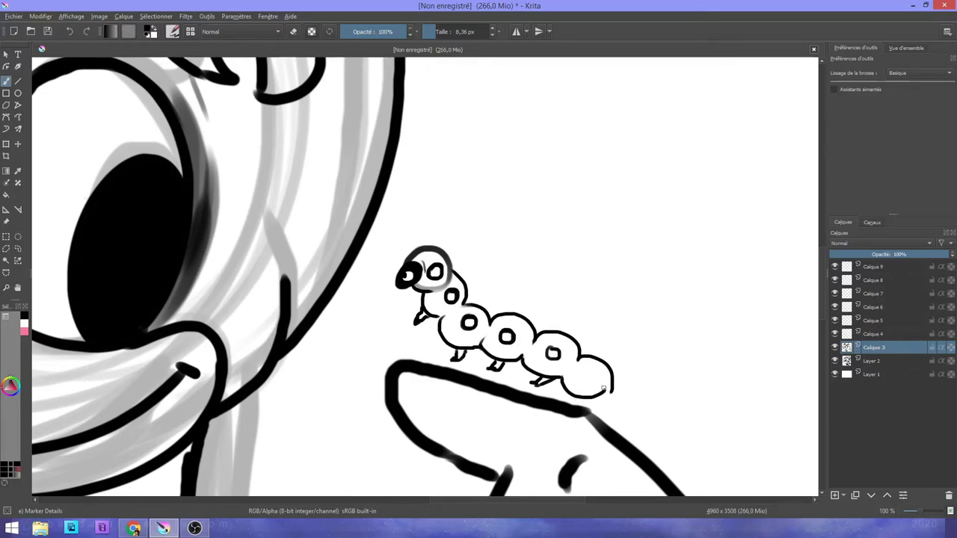
{"action": "scroll", "coordinate": [474, 261], "scroll_direction": "down", "scroll_amount": 1}
{"action": "scroll", "coordinate": [341, 246], "scroll_direction": "up", "scroll_amount": 4}
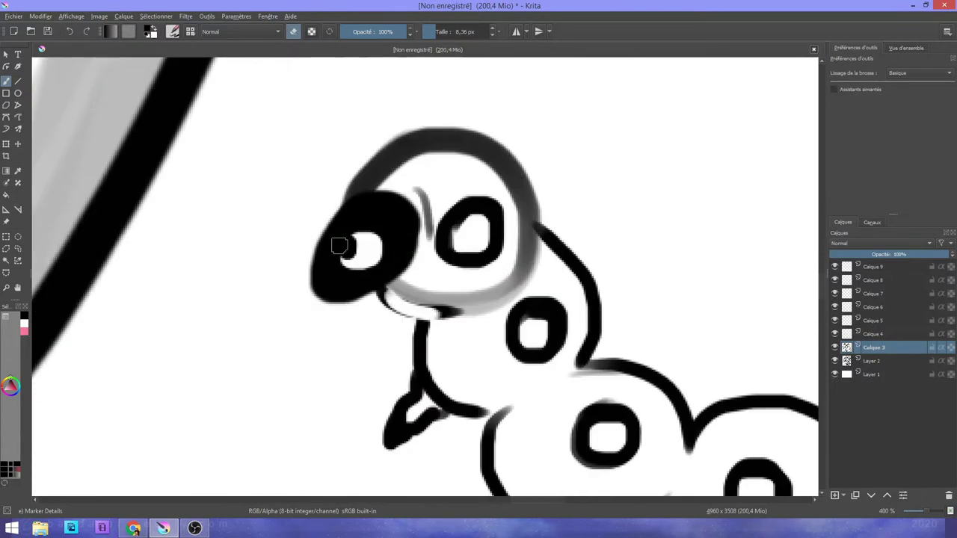
Step: Select the caterpillar and position it on the pointing finger with the Transform tool
{"action": "scroll", "coordinate": [410, 252], "scroll_direction": "down", "scroll_amount": 3}
{"action": "key", "text": "j"}
{"action": "left_click_drag", "start_coordinate": [265, 176], "coordinate": [564, 370]}
{"action": "key", "text": "ctrl+t"}
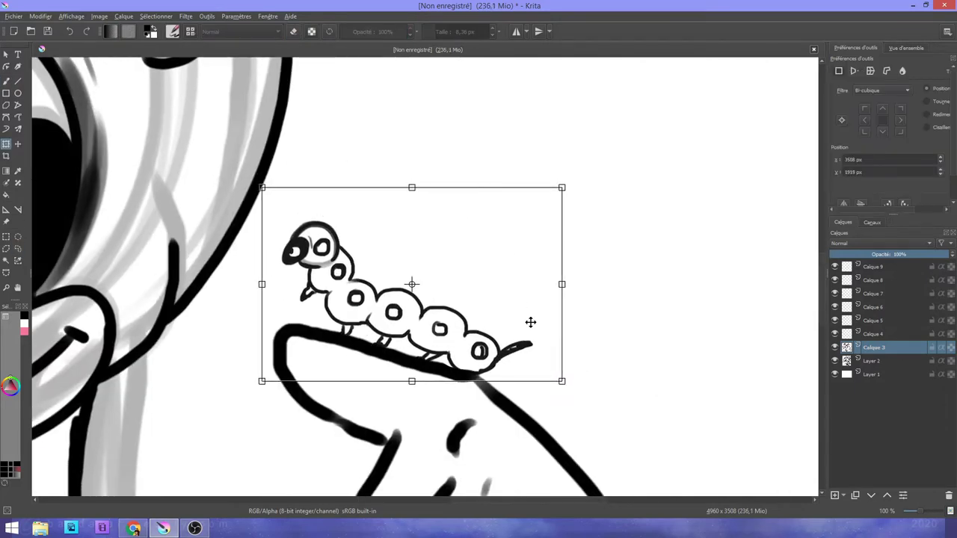
{"action": "key", "text": "Return"}
Step: Strengthen the caterpillar's outlines with a 10.36 px brush
{"action": "scroll", "coordinate": [335, 331], "scroll_direction": "down", "scroll_amount": 8}
{"action": "scroll", "coordinate": [332, 331], "scroll_direction": "up", "scroll_amount": 8}
{"action": "key", "text": "b"}
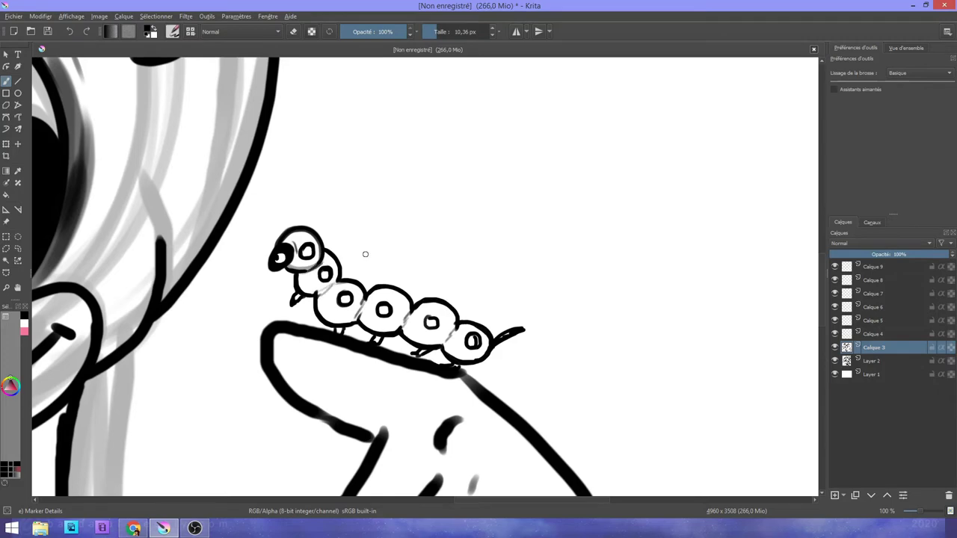
Step: Hide the sketch on Layer 2 and move the line art layer Calque 3 to the top of the layer stack
{"action": "scroll", "coordinate": [520, 344], "scroll_direction": "down", "scroll_amount": 7}
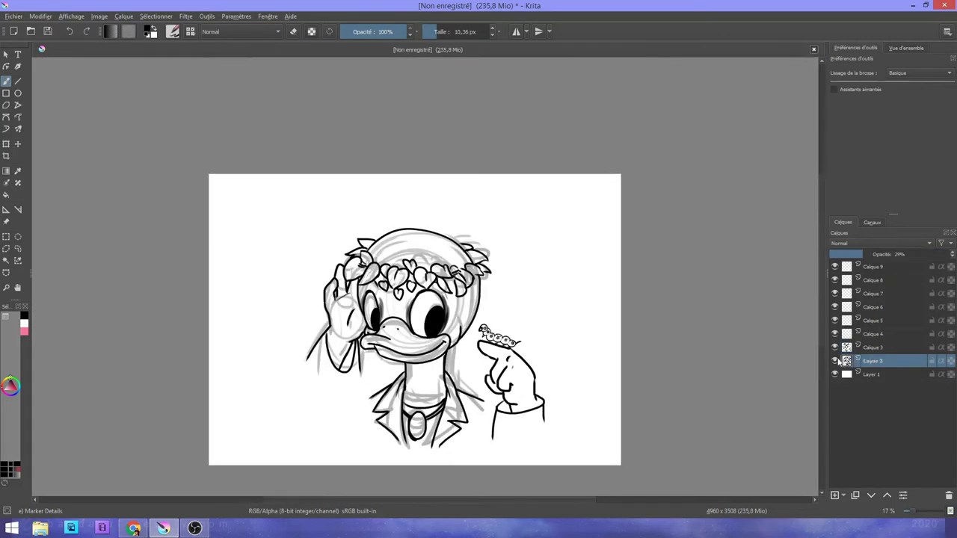
{"action": "left_click", "coordinate": [834, 360]}
{"action": "left_click_drag", "start_coordinate": [871, 346], "coordinate": [854, 261]}
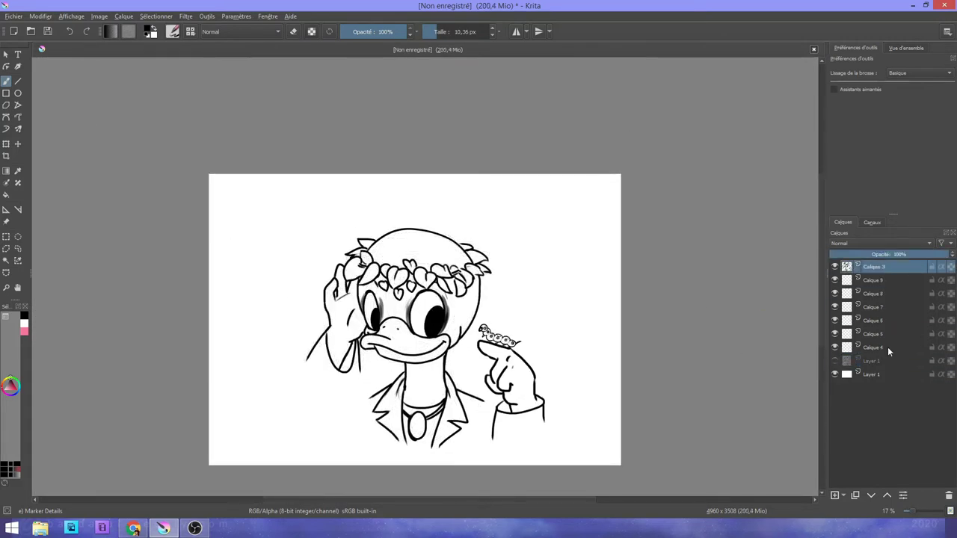
Step: On layer Calque 4, fill the beak with brown, the eyes with pale lavender and the pendant with dark teal
{"action": "left_click", "coordinate": [873, 347]}
{"action": "scroll", "coordinate": [453, 308], "scroll_direction": "up", "scroll_amount": 2}
{"action": "key", "text": "f"}
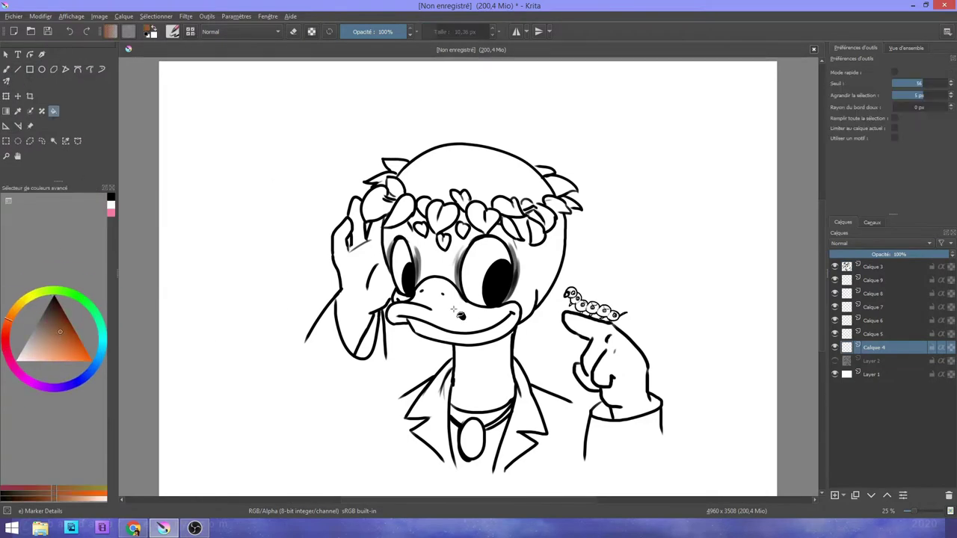
{"action": "left_click", "coordinate": [453, 309]}
{"action": "left_click", "coordinate": [94, 365]}
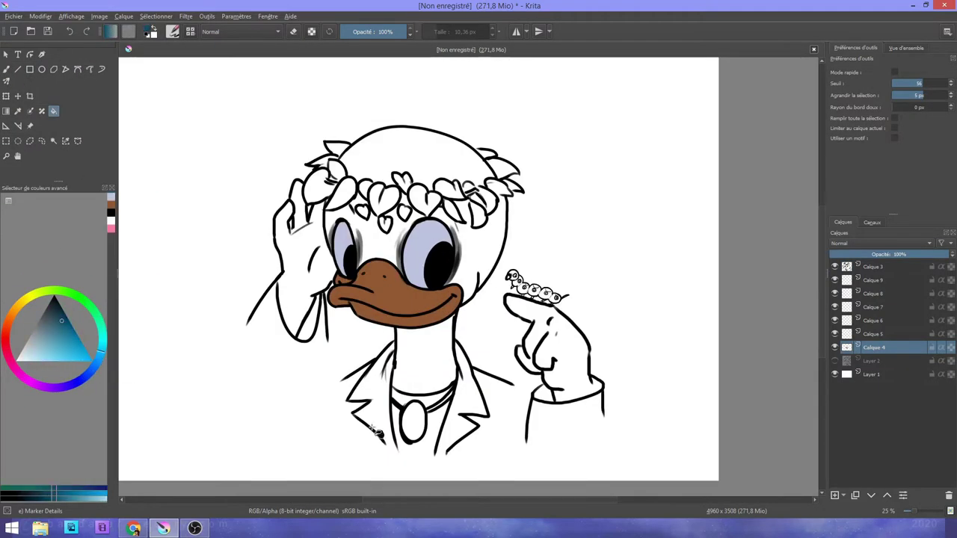
Step: Fill the enclosed leaves of the wreath with dark green, undoing any fills that spill over
{"action": "scroll", "coordinate": [376, 127], "scroll_direction": "up", "scroll_amount": 2}
{"action": "left_click", "coordinate": [88, 305]}
{"action": "left_click", "coordinate": [284, 224]}
{"action": "left_click", "coordinate": [471, 276]}
{"action": "key", "text": "ctrl+z"}
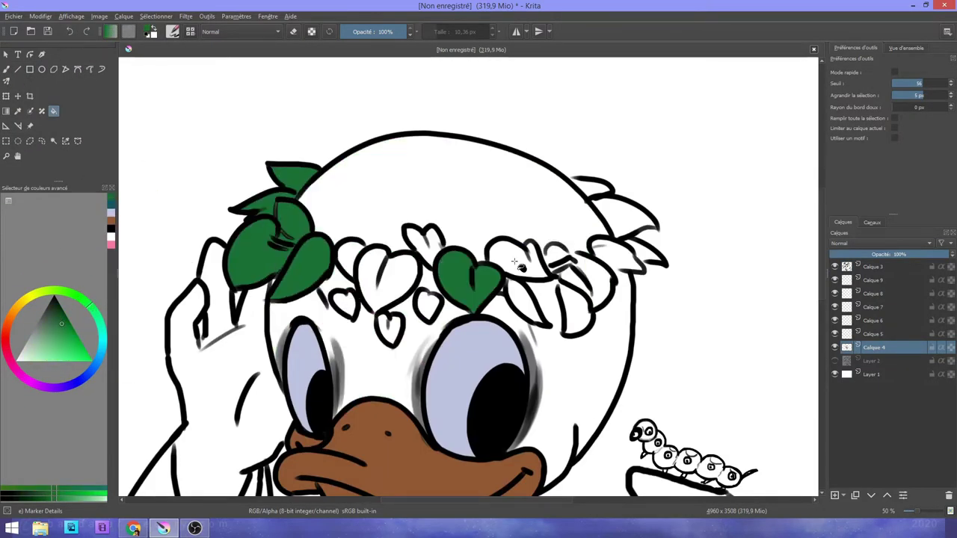
{"action": "left_click", "coordinate": [514, 261]}
{"action": "key", "text": "ctrl+z"}
{"action": "left_click", "coordinate": [626, 216]}
Step: Paint the remaining open leaves of the wreath dark green with a large brush
{"action": "key", "text": "b"}
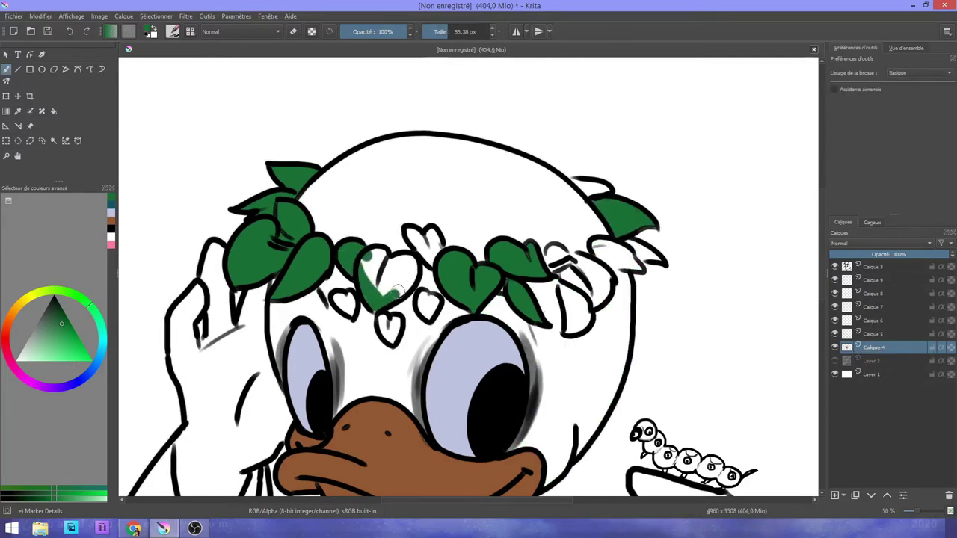
{"action": "left_click_drag", "start_coordinate": [396, 289], "coordinate": [345, 301]}
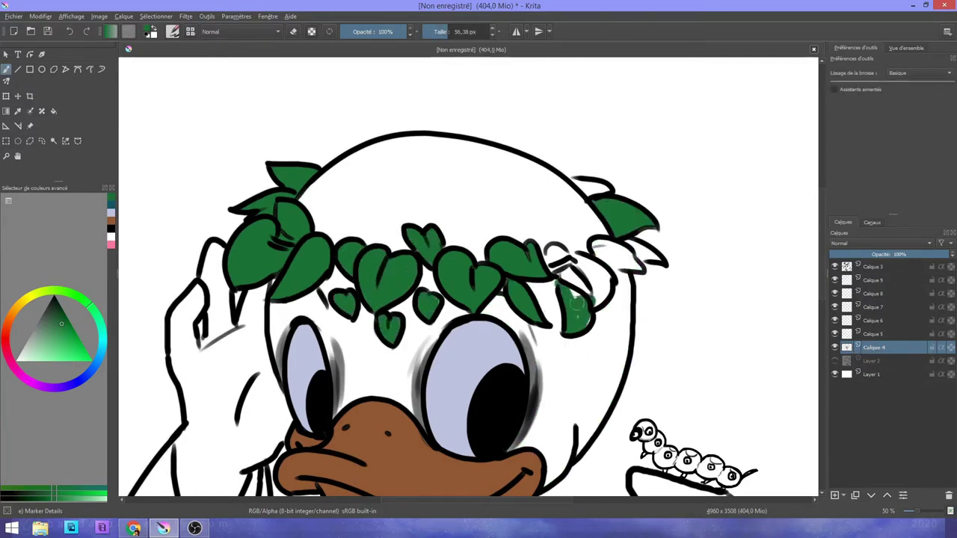
{"action": "scroll", "coordinate": [618, 204], "scroll_direction": "down", "scroll_amount": 4}
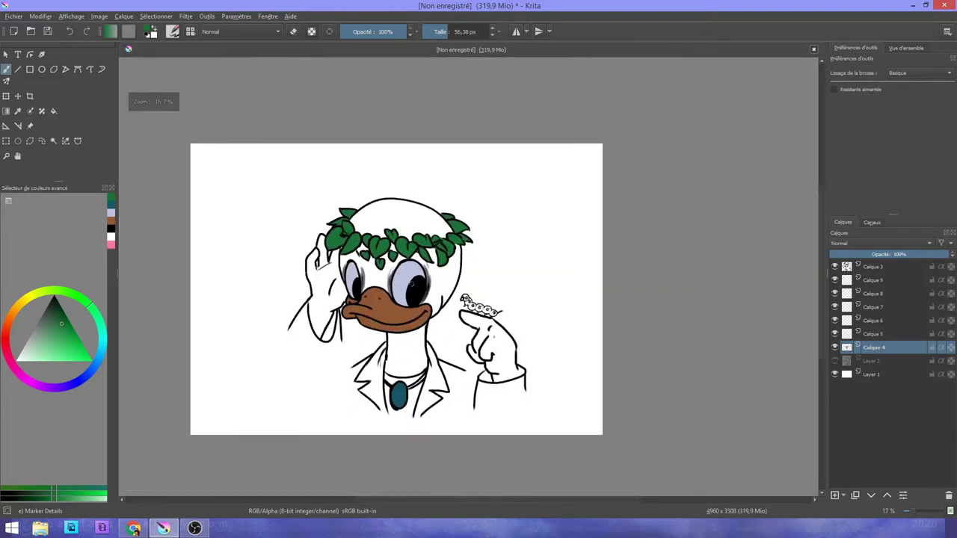
Step: Paint light green curling tendrils around the wreath on layer Calque 5, below Calque 4, using the Basic-5 Size brush at 40 px
{"action": "scroll", "coordinate": [478, 283], "scroll_direction": "up", "scroll_amount": 3}
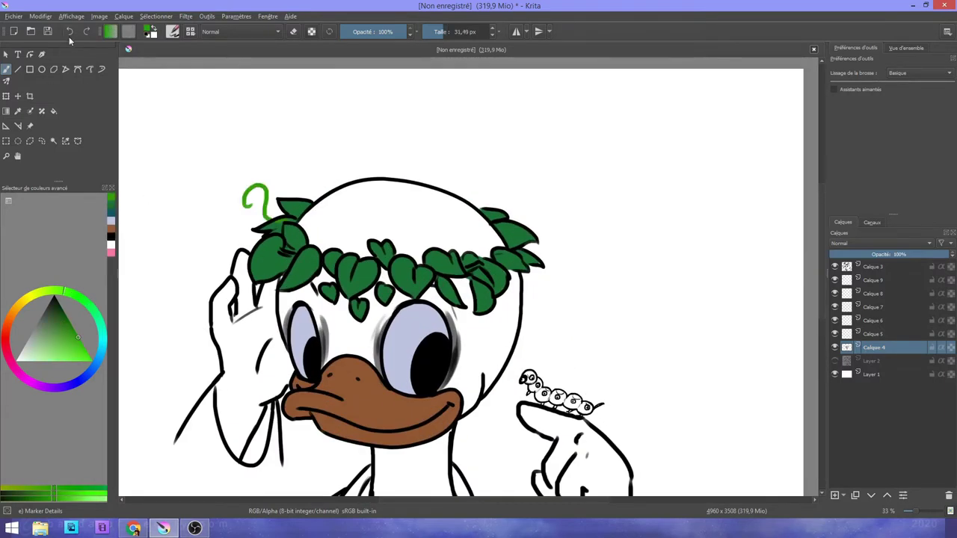
{"action": "key", "text": "F6"}
{"action": "left_click", "coordinate": [253, 217]}
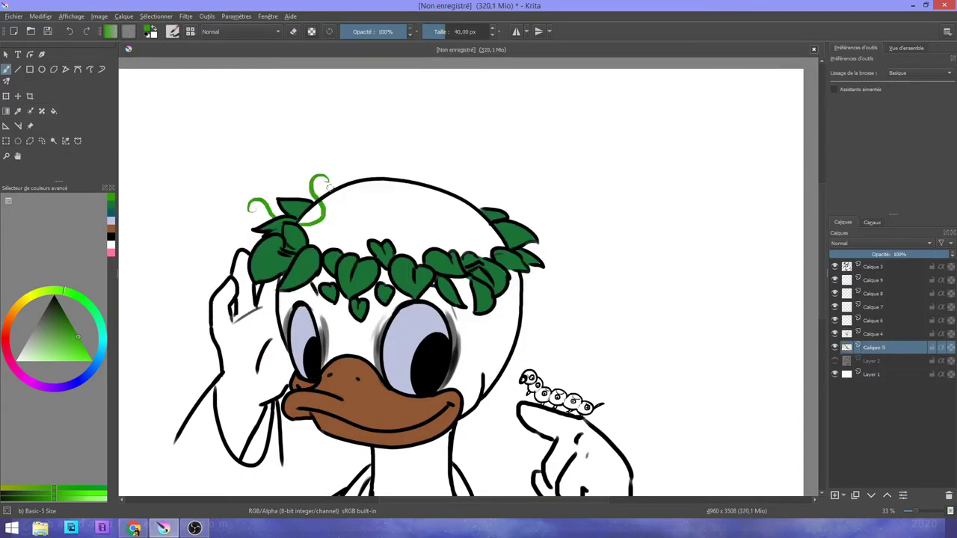
{"action": "scroll", "coordinate": [298, 341], "scroll_direction": "up", "scroll_amount": 2}
{"action": "left_click_drag", "start_coordinate": [348, 200], "coordinate": [369, 303]}
{"action": "left_click_drag", "start_coordinate": [561, 239], "coordinate": [703, 299]}
{"action": "left_click_drag", "start_coordinate": [703, 276], "coordinate": [792, 225]}
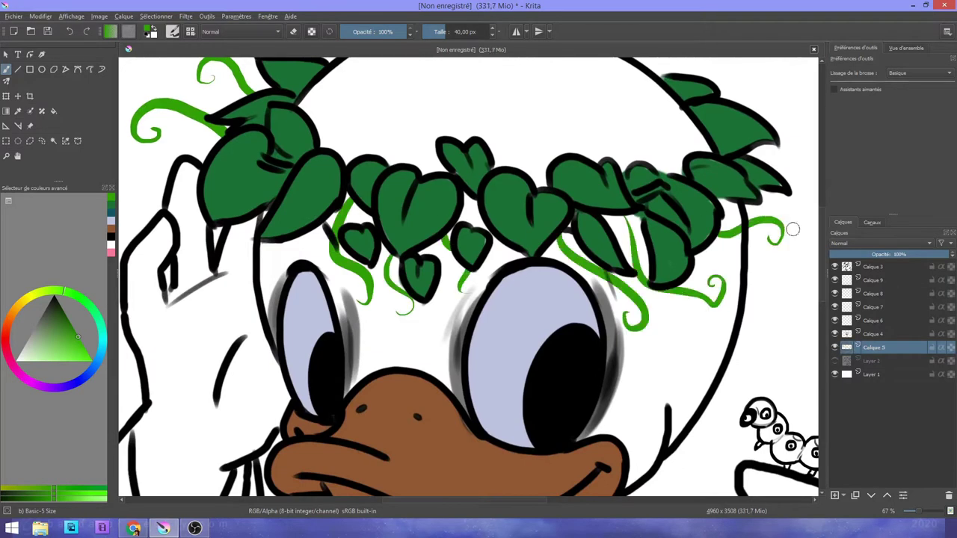
Step: Move layers Calque 4 and Calque 5 up the stack so they sit directly below Calque 3 and above Calque 9
{"action": "scroll", "coordinate": [374, 299], "scroll_direction": "down", "scroll_amount": 1}
{"action": "left_click_drag", "start_coordinate": [410, 303], "coordinate": [397, 261]}
{"action": "scroll", "coordinate": [495, 253], "scroll_direction": "down", "scroll_amount": 3}
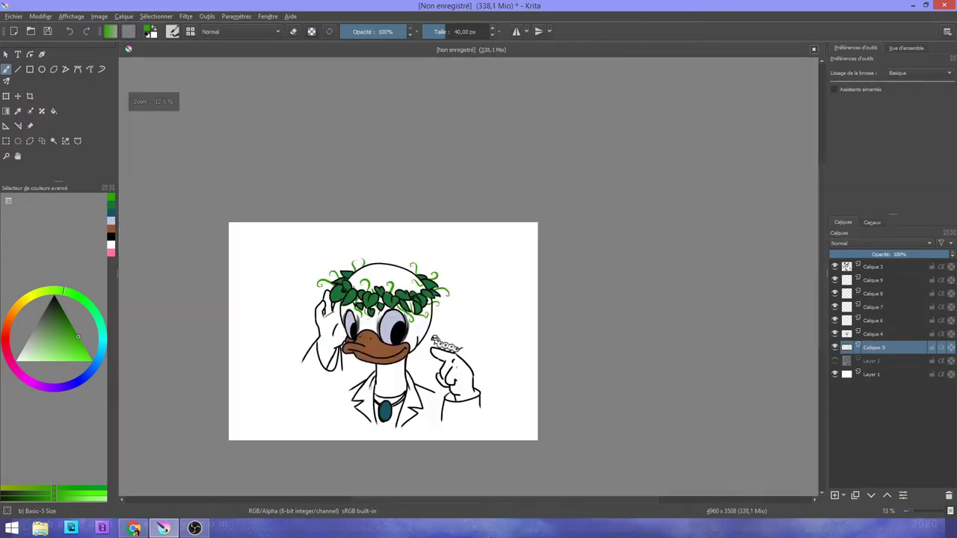
{"action": "scroll", "coordinate": [495, 253], "scroll_direction": "up", "scroll_amount": 2}
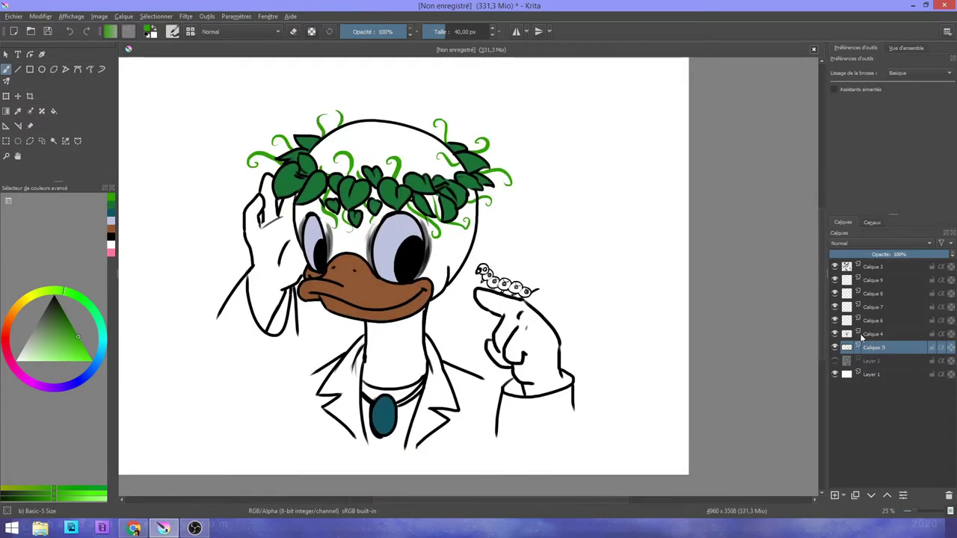
{"action": "left_click_drag", "start_coordinate": [871, 347], "coordinate": [871, 279]}
{"action": "left_click_drag", "start_coordinate": [871, 347], "coordinate": [870, 280]}
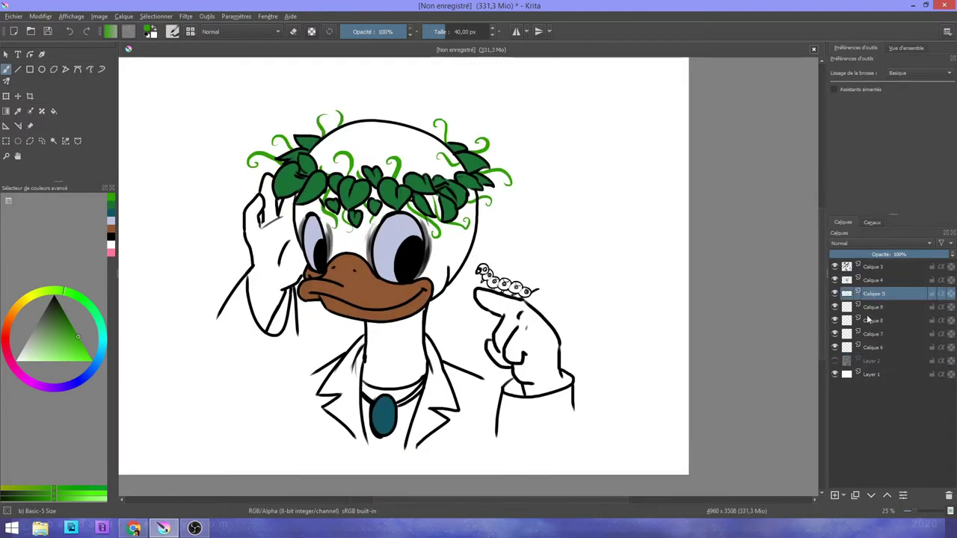
Step: Fill the whole background with crimson on layer Calque 6
{"action": "left_click", "coordinate": [873, 347]}
{"action": "left_click", "coordinate": [55, 334]}
{"action": "key", "text": "f"}
{"action": "left_click", "coordinate": [546, 179]}
{"action": "key", "text": "minus"}
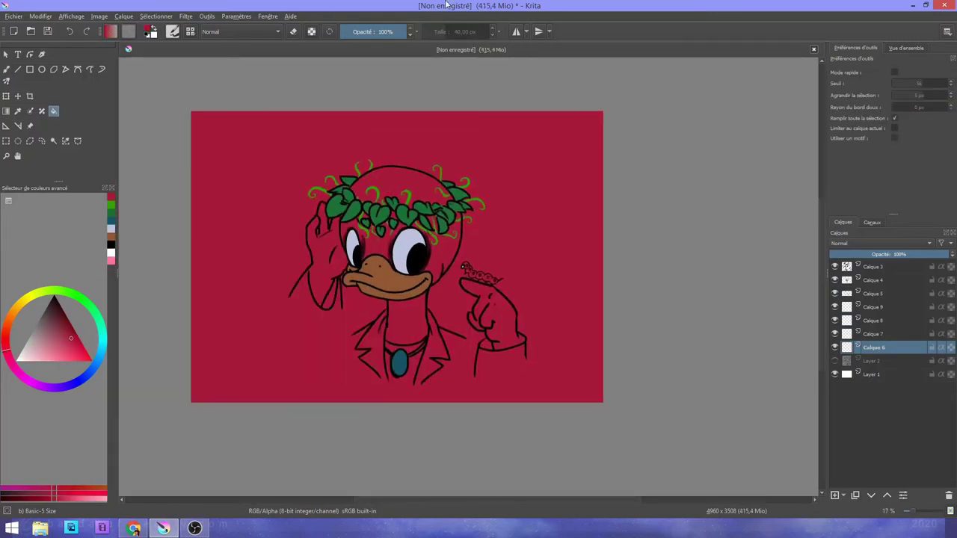
Step: Draw vertical background gradients, fading orange down from the top on Calque 6 and yellow down from the top on Calque 7
{"action": "mouse_move", "coordinate": [52, 299]}
{"action": "left_mouse_down"}
{"action": "mouse_move", "coordinate": [13, 327]}
{"action": "mouse_move", "coordinate": [12, 318]}
{"action": "left_mouse_up"}
{"action": "left_click", "coordinate": [88, 360]}
{"action": "left_click", "coordinate": [6, 111]}
{"action": "left_click_drag", "start_coordinate": [441, 112], "coordinate": [441, 314]}
{"action": "left_click", "coordinate": [873, 334]}
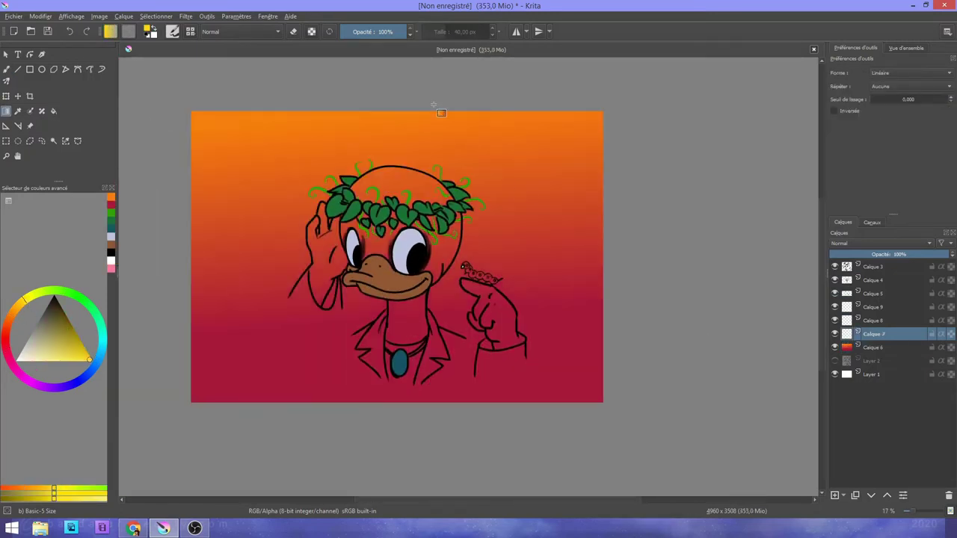
{"action": "left_click_drag", "start_coordinate": [377, 115], "coordinate": [377, 359]}
Step: Crop the image around the duck to 3186 x 3412 px
{"action": "key", "text": "c"}
{"action": "left_click_drag", "start_coordinate": [272, 119], "coordinate": [531, 385]}
{"action": "key", "text": "Return"}
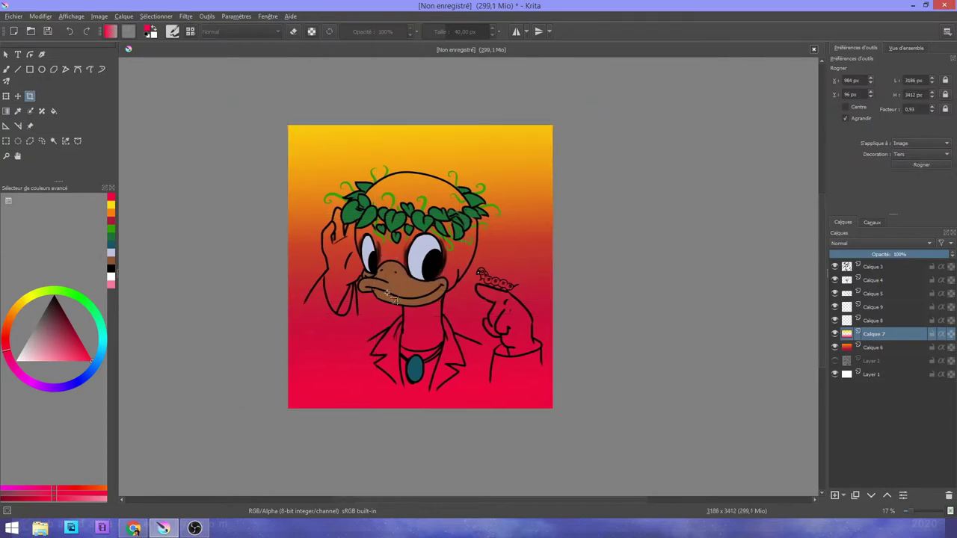
Step: Paint the duck's head and neck white on layer Calque 8 with the Marker Details brush, using a smaller size near the outlines
{"action": "left_click", "coordinate": [873, 320]}
{"action": "key", "text": "plus"}
{"action": "key", "text": "plus"}
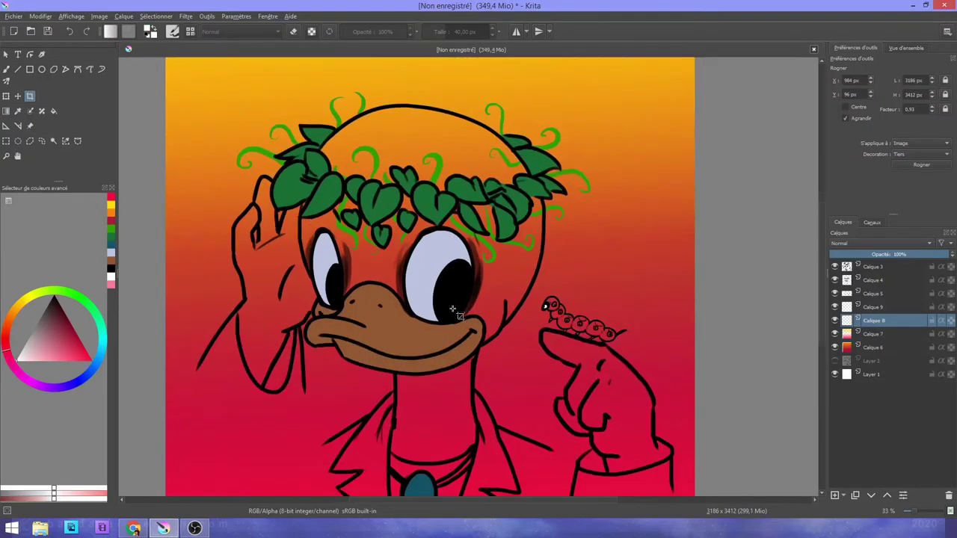
{"action": "key", "text": "b"}
{"action": "left_click", "coordinate": [172, 31]}
{"action": "left_click_drag", "start_coordinate": [409, 135], "coordinate": [374, 302]}
{"action": "key", "text": "b"}
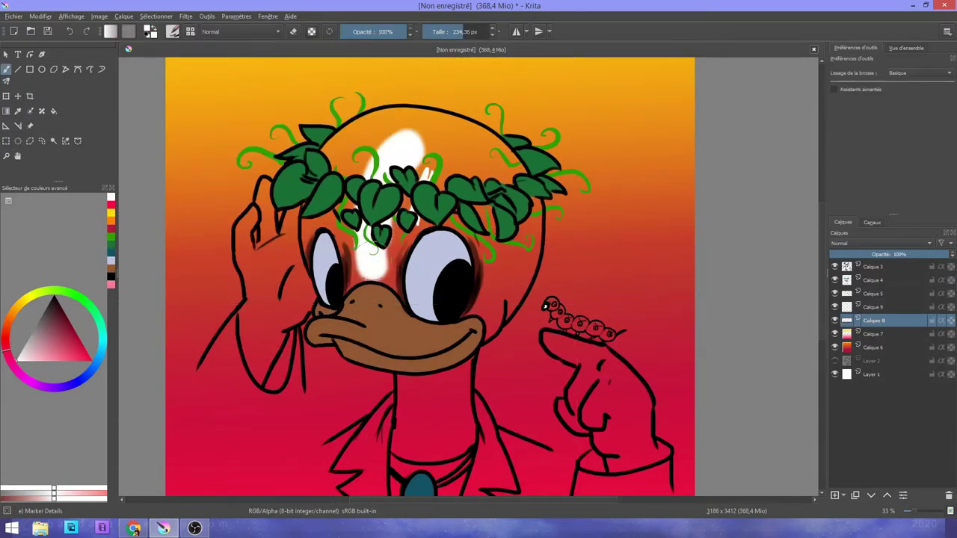
{"action": "left_click_drag", "start_coordinate": [486, 292], "coordinate": [426, 396]}
{"action": "key", "text": "bracketleft"}
{"action": "left_click_drag", "start_coordinate": [351, 269], "coordinate": [418, 149]}
{"action": "mouse_move", "coordinate": [337, 149]}
{"action": "left_mouse_down"}
{"action": "mouse_move", "coordinate": [416, 156]}
{"action": "mouse_move", "coordinate": [523, 187]}
{"action": "mouse_move", "coordinate": [497, 329]}
{"action": "left_mouse_up"}
{"action": "mouse_move", "coordinate": [423, 396]}
{"action": "left_mouse_down"}
{"action": "mouse_move", "coordinate": [448, 449]}
{"action": "mouse_move", "coordinate": [469, 404]}
{"action": "left_mouse_up"}
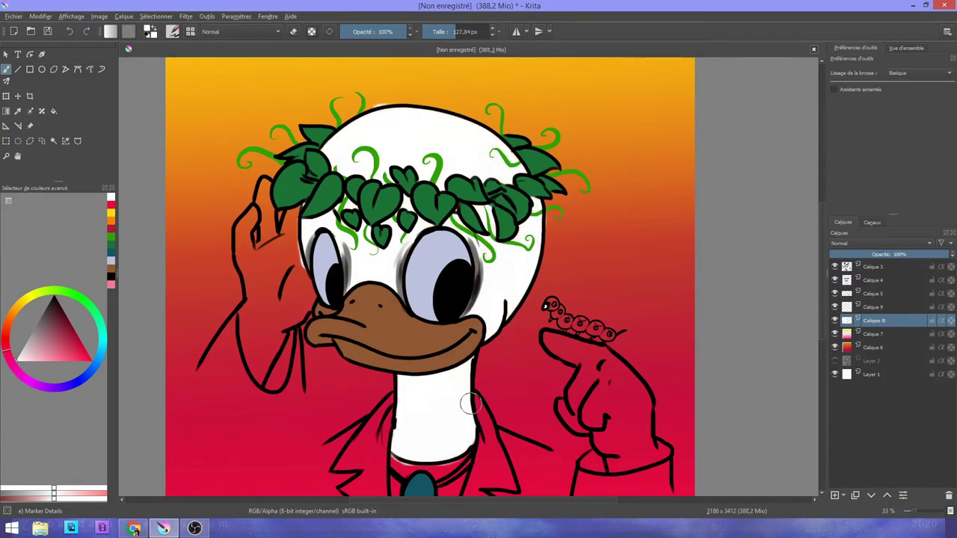
Step: Paint the raised hand and the pointing hand white on Calque 8, varying the brush size to fit the fingers
{"action": "key", "text": "e"}
{"action": "left_click_drag", "start_coordinate": [263, 183], "coordinate": [267, 254]}
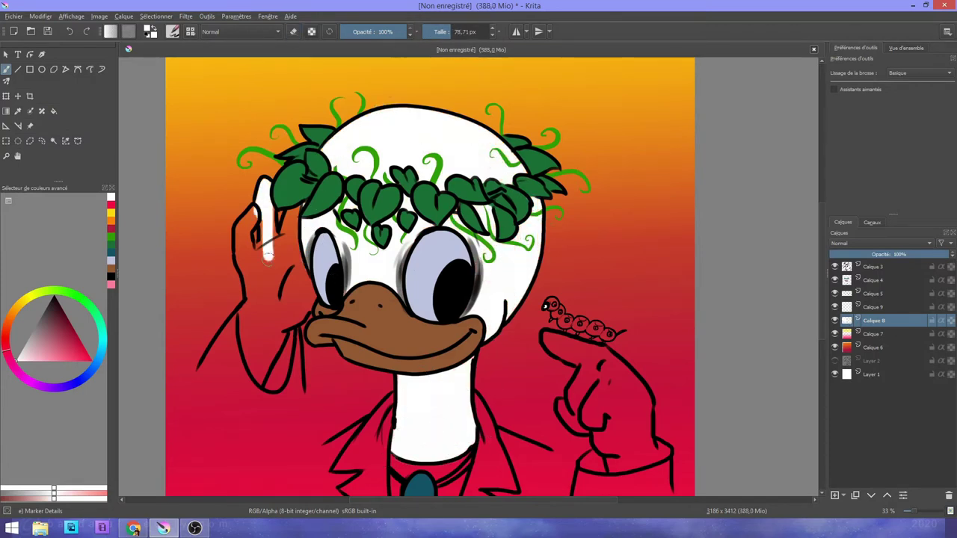
{"action": "left_click_drag", "start_coordinate": [286, 222], "coordinate": [297, 260]}
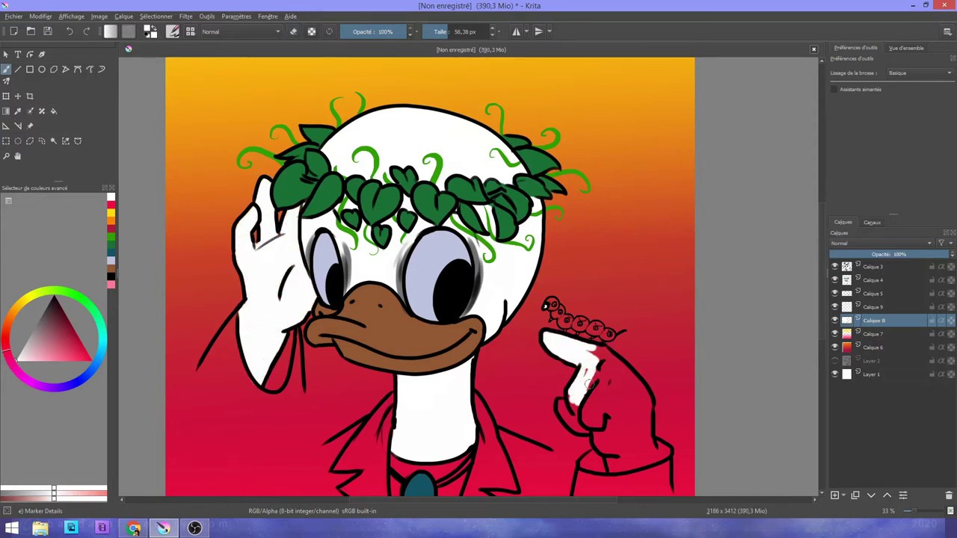
{"action": "left_click_drag", "start_coordinate": [601, 324], "coordinate": [614, 433]}
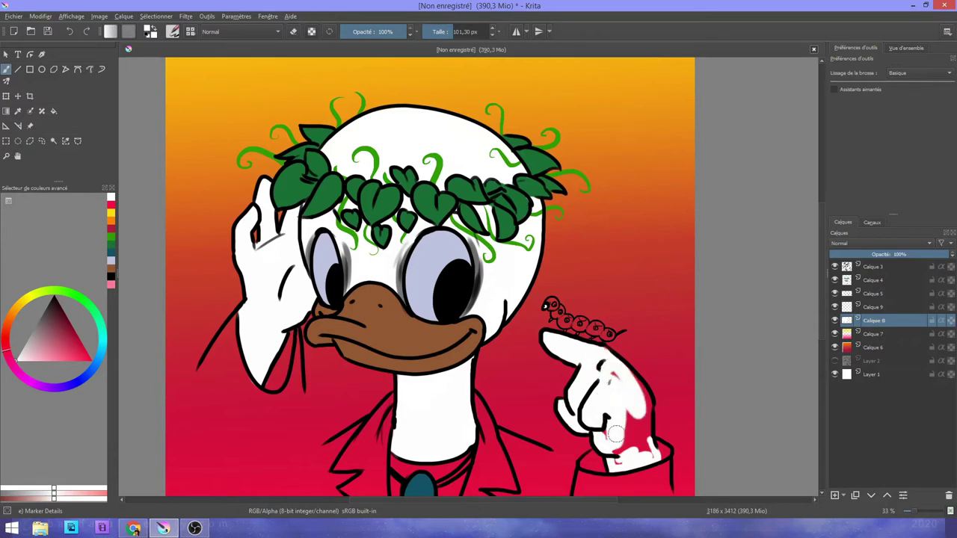
Step: Paint the caterpillar's head and body segments light green with a 50 px brush
{"action": "scroll", "coordinate": [637, 330], "scroll_direction": "up", "scroll_amount": 5}
{"action": "left_click", "coordinate": [111, 237]}
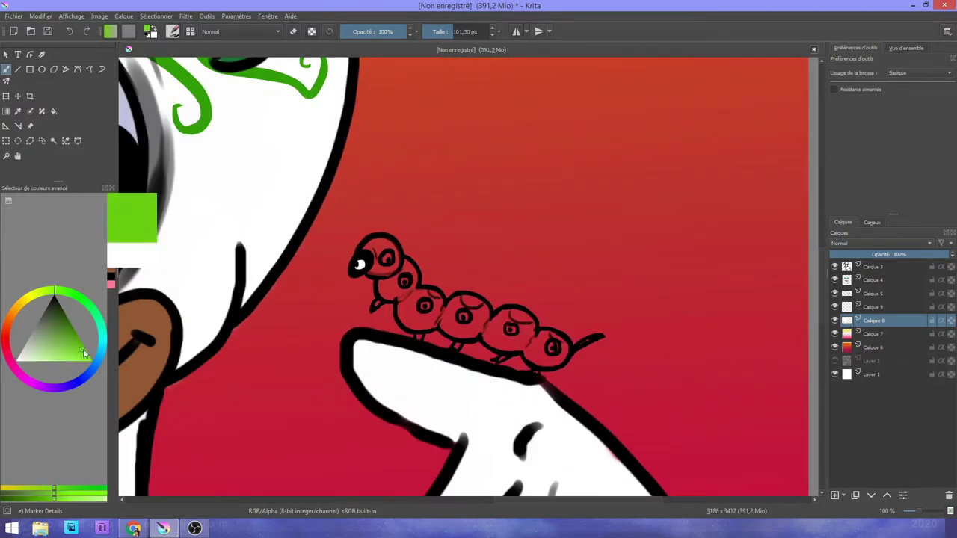
{"action": "left_click_drag", "start_coordinate": [366, 246], "coordinate": [381, 261]}
{"action": "mouse_move", "coordinate": [399, 307]}
{"action": "left_mouse_down"}
{"action": "mouse_move", "coordinate": [471, 320]}
{"action": "mouse_move", "coordinate": [555, 355]}
{"action": "left_mouse_up"}
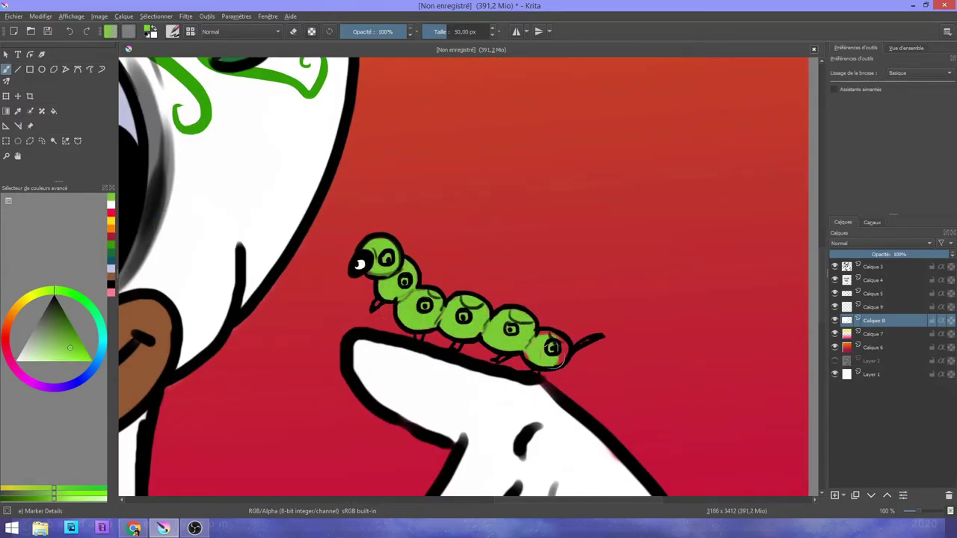
{"action": "left_click_drag", "start_coordinate": [451, 122], "coordinate": [420, 202]}
{"action": "left_click_drag", "start_coordinate": [465, 152], "coordinate": [452, 188]}
Step: With a 13.92 px brush, colour the caterpillar's legs green and its eye and body spots bright yellow
{"action": "key", "text": "bracketleft"}
{"action": "key", "text": "bracketleft"}
{"action": "key", "text": "bracketleft"}
{"action": "key", "text": "bracketleft"}
{"action": "key", "text": "bracketleft"}
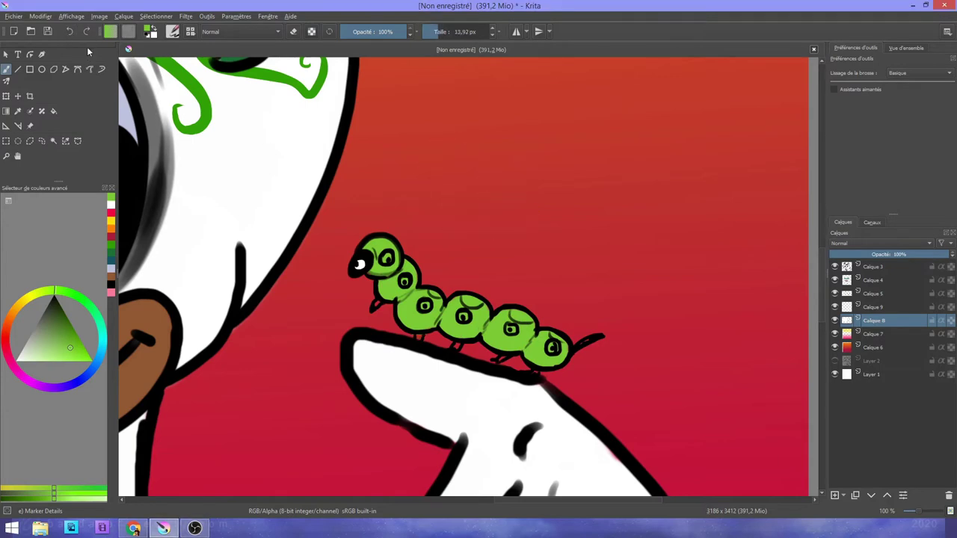
{"action": "left_click", "coordinate": [111, 214]}
{"action": "left_click", "coordinate": [387, 258]}
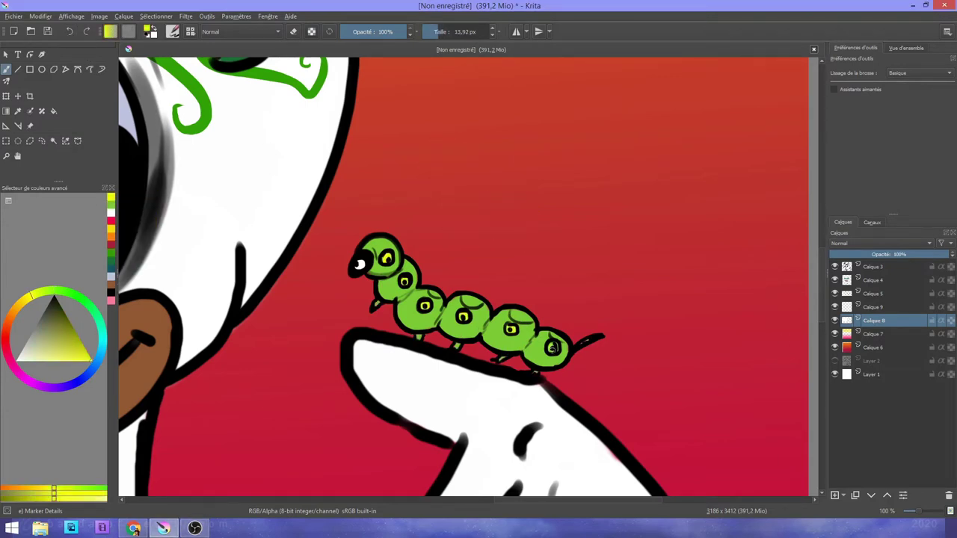
Step: Place Calque 9 below Calque 8 and paint the jacket and sleeves on it in dark olive green with a large brush
{"action": "left_click", "coordinate": [111, 254]}
{"action": "key", "text": "2"}
{"action": "key", "text": "plus"}
{"action": "key", "text": "plus"}
{"action": "key", "text": "plus"}
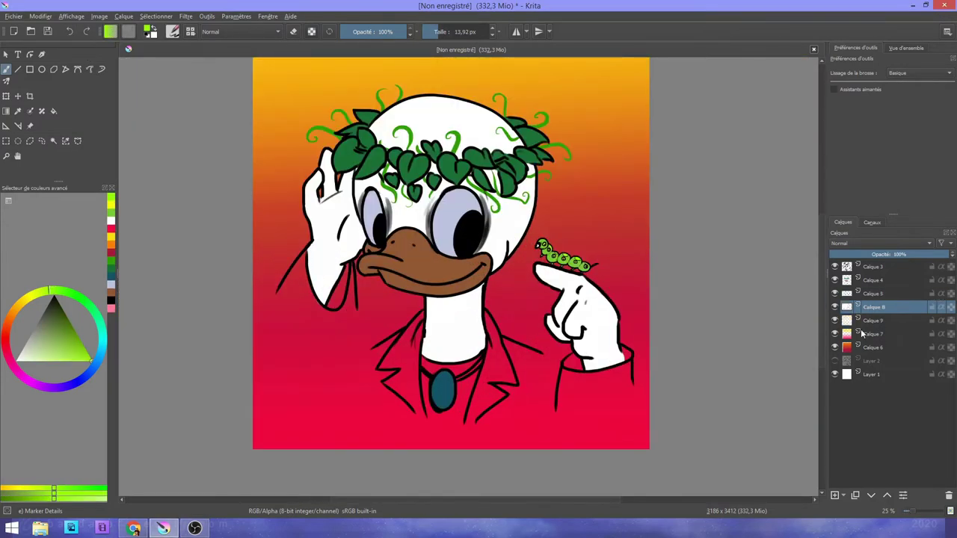
{"action": "left_click", "coordinate": [54, 317]}
{"action": "key", "text": "bracketright"}
{"action": "key", "text": "bracketright"}
{"action": "key", "text": "bracketright"}
{"action": "key", "text": "bracketright"}
{"action": "key", "text": "bracketright"}
{"action": "left_click_drag", "start_coordinate": [240, 255], "coordinate": [262, 308]}
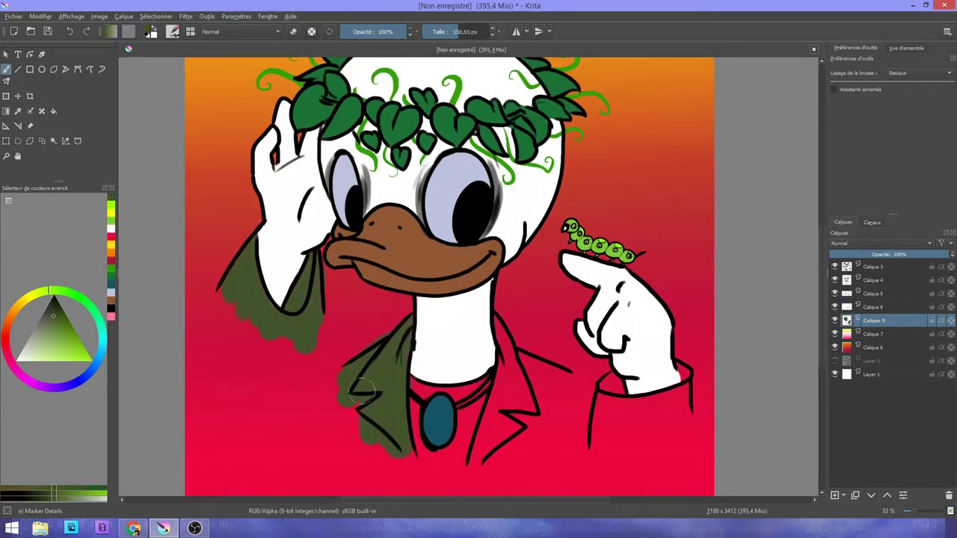
Step: Soften the lower edges of the jacket and sleeves with the Blender Blur brush, and clean up Calque 8 near the raised hand with an eraser
{"action": "left_click", "coordinate": [173, 31]}
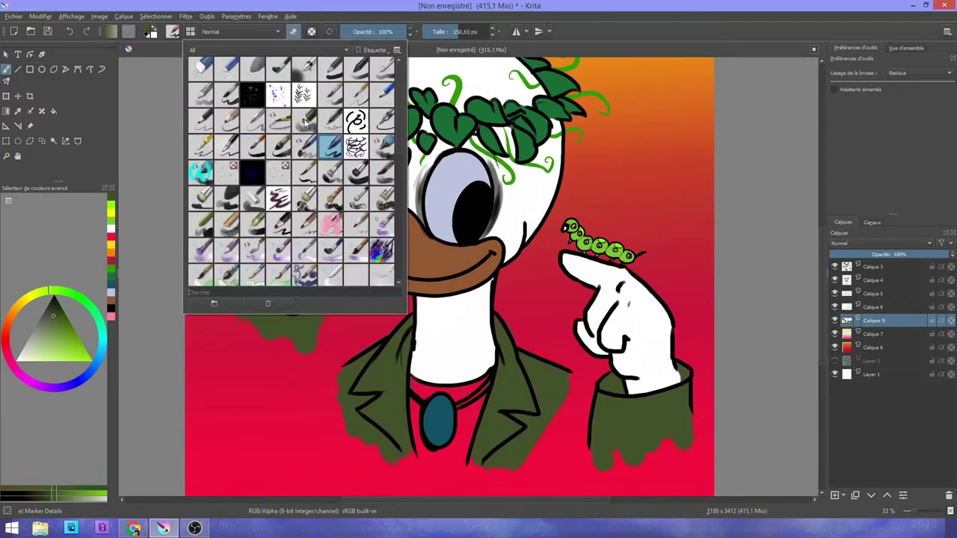
{"action": "left_click", "coordinate": [382, 198]}
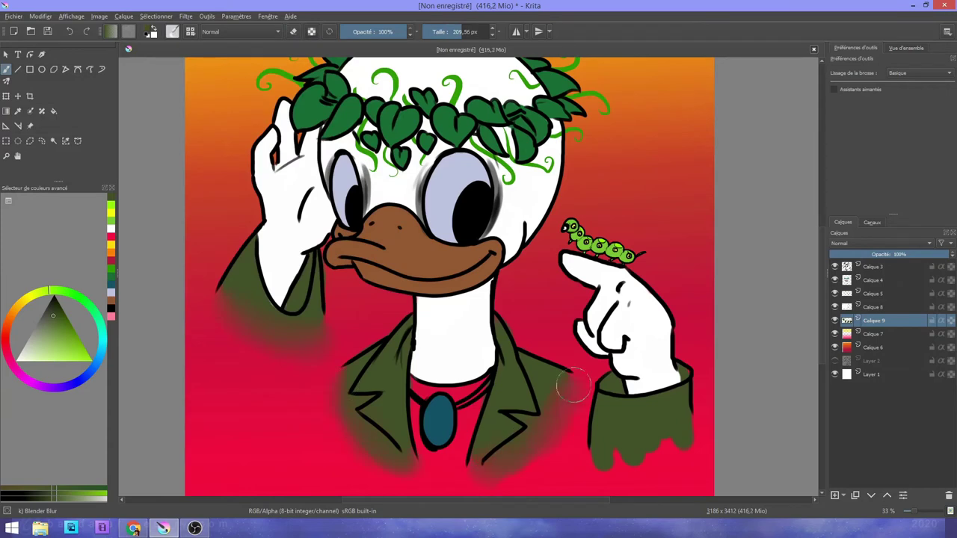
{"action": "left_click", "coordinate": [871, 306]}
{"action": "key", "text": "e"}
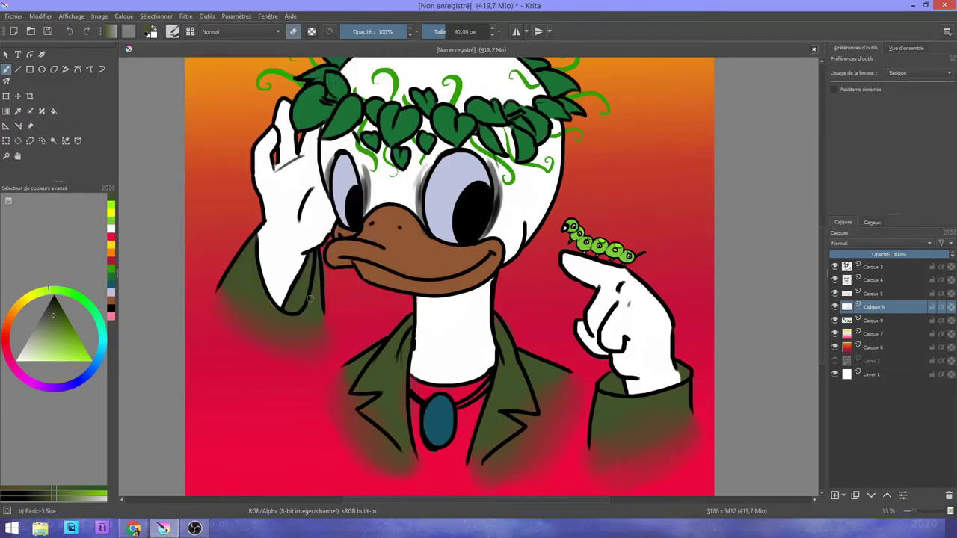
Step: Paint the shirt between the lapels near-black on Calque 9 and soften its lower edge with the Blender Blur brush
{"action": "key", "text": "Page_Down"}
{"action": "left_click", "coordinate": [47, 301]}
{"action": "left_click", "coordinate": [173, 31]}
{"action": "left_click", "coordinate": [299, 149]}
{"action": "left_click_drag", "start_coordinate": [411, 374], "coordinate": [420, 454]}
{"action": "mouse_move", "coordinate": [428, 377]}
{"action": "left_mouse_down"}
{"action": "mouse_move", "coordinate": [484, 418]}
{"action": "mouse_move", "coordinate": [470, 431]}
{"action": "left_mouse_up"}
{"action": "left_click", "coordinate": [173, 32]}
{"action": "left_click", "coordinate": [381, 198]}
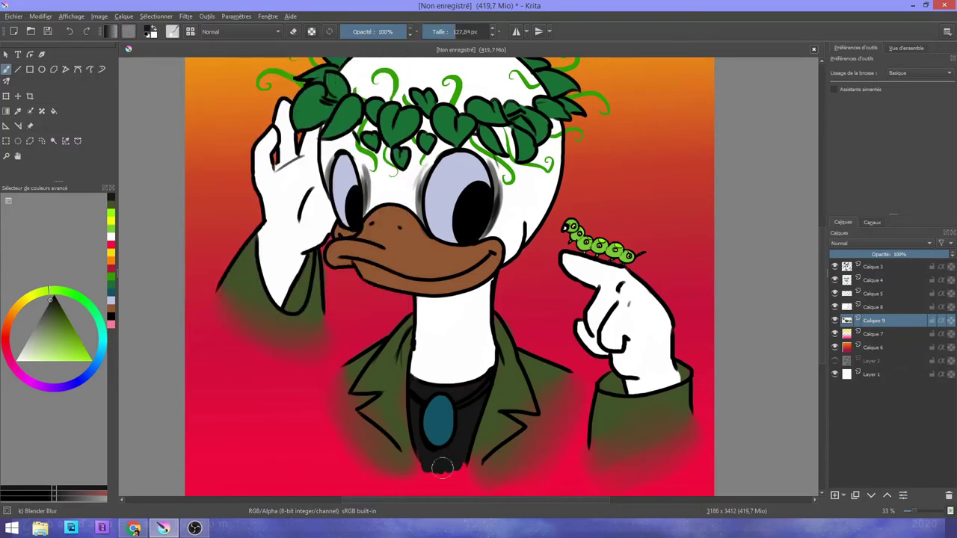
{"action": "key", "text": "minus"}
{"action": "key", "text": "minus"}
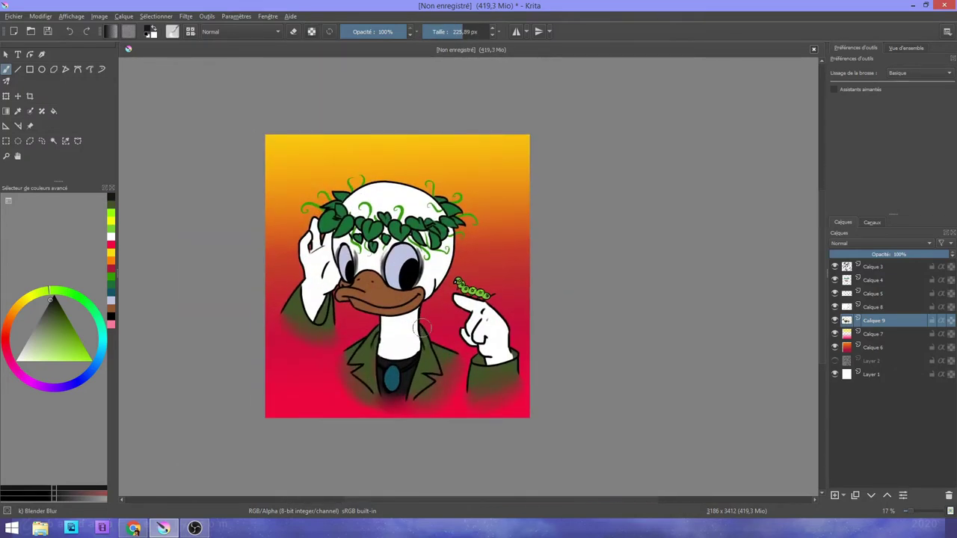
Step: Select the whole image with a rectangular selection, copy it merged and paste it as a new layer
{"action": "key", "text": "plus"}
{"action": "key", "text": "minus"}
{"action": "key", "text": "ctrl+r"}
{"action": "left_click_drag", "start_coordinate": [271, 112], "coordinate": [571, 426]}
{"action": "left_click", "coordinate": [41, 16]}
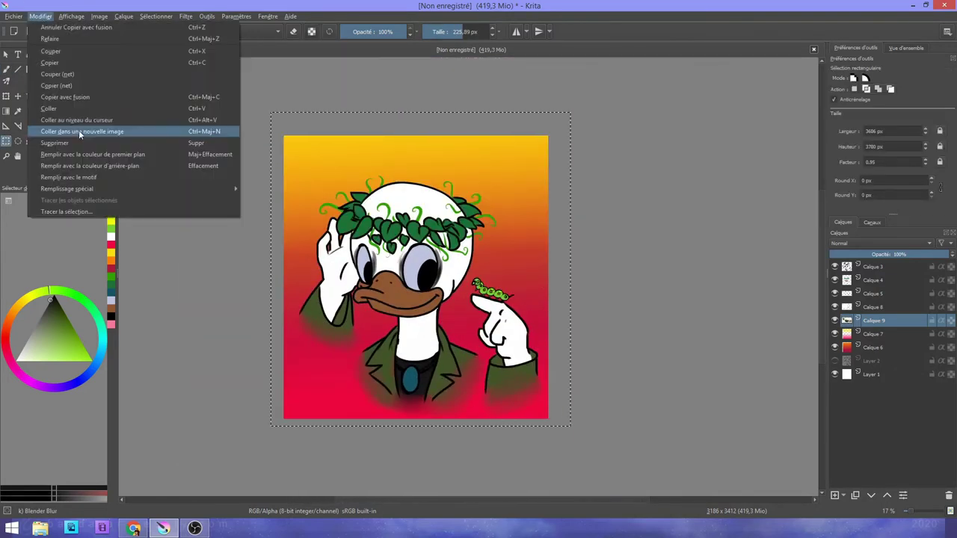
{"action": "left_click", "coordinate": [48, 109]}
Step: Apply a colour filter to the pasted copy that tints the drawing in orange and pink tones
{"action": "left_click", "coordinate": [185, 16]}
{"action": "left_click", "coordinate": [224, 28]}
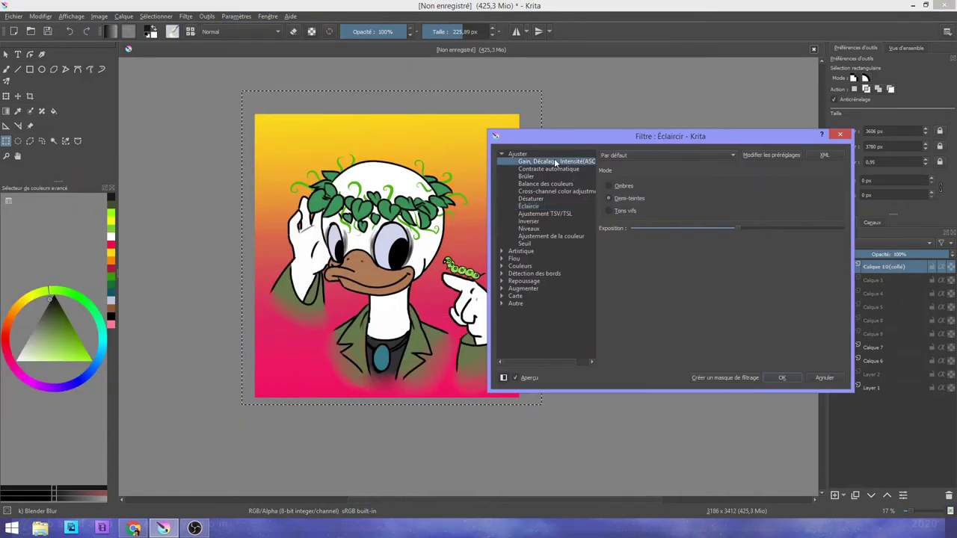
{"action": "left_click", "coordinate": [555, 162]}
{"action": "left_click", "coordinate": [782, 377]}
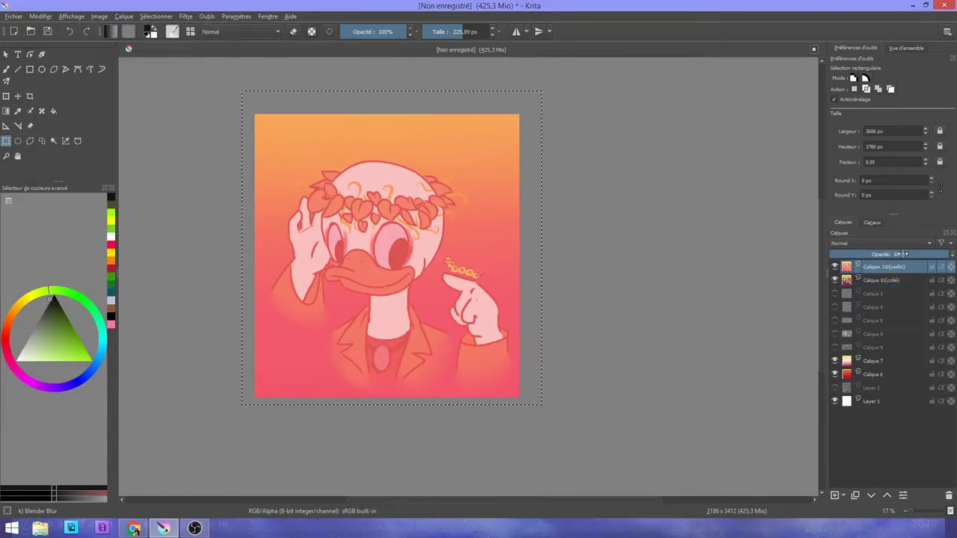
Step: Blend the tinted copy at lower opacity, add a new layer on top and choose white with the Marker Details brush
{"action": "key", "text": "Insert"}
{"action": "key", "text": "minus"}
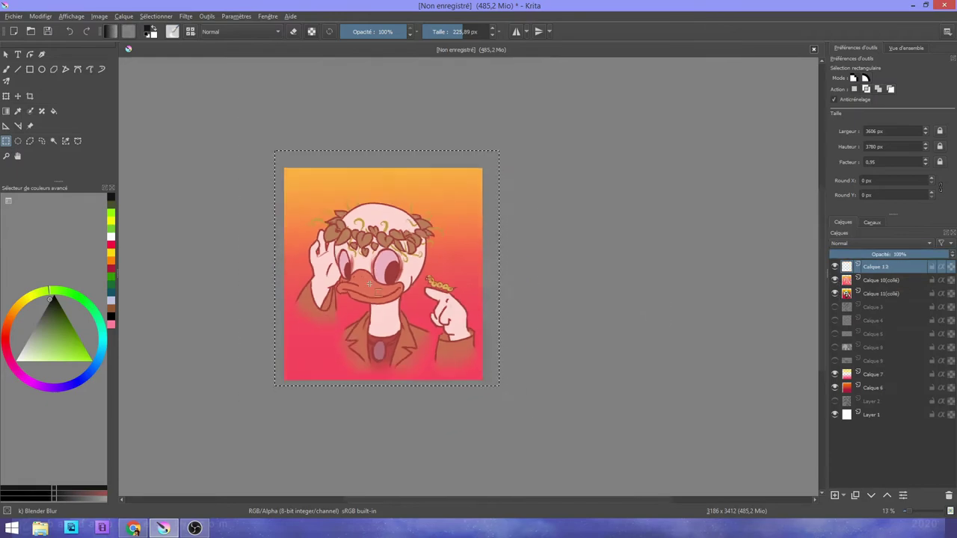
{"action": "key", "text": "plus"}
{"action": "key", "text": "plus"}
{"action": "key", "text": "plus"}
{"action": "key", "text": "b"}
{"action": "key", "text": "F6"}
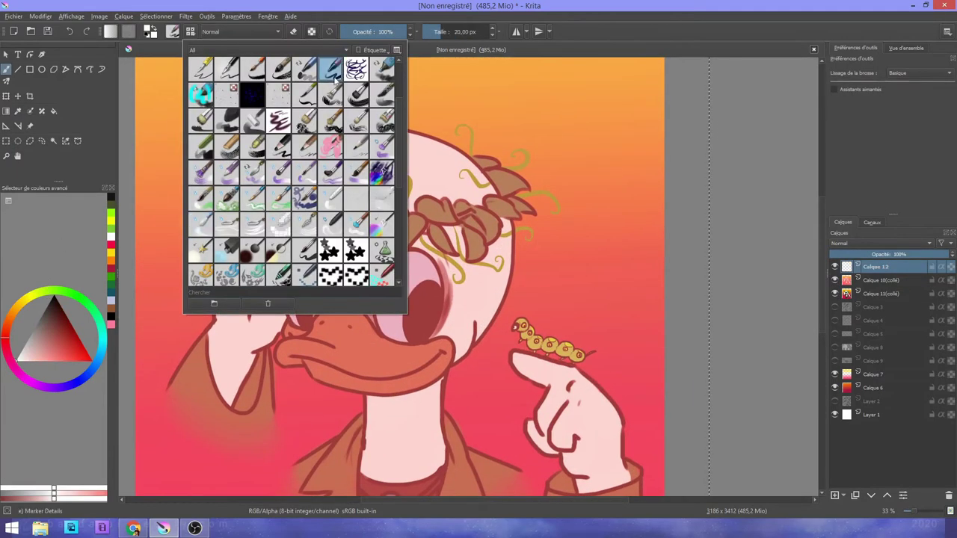
{"action": "left_click", "coordinate": [334, 77]}
Step: Try painting a solid white highlight over the outline along the top of the head with a 27.20 px brush
{"action": "key", "text": "plus"}
{"action": "key", "text": "plus"}
{"action": "key", "text": "plus"}
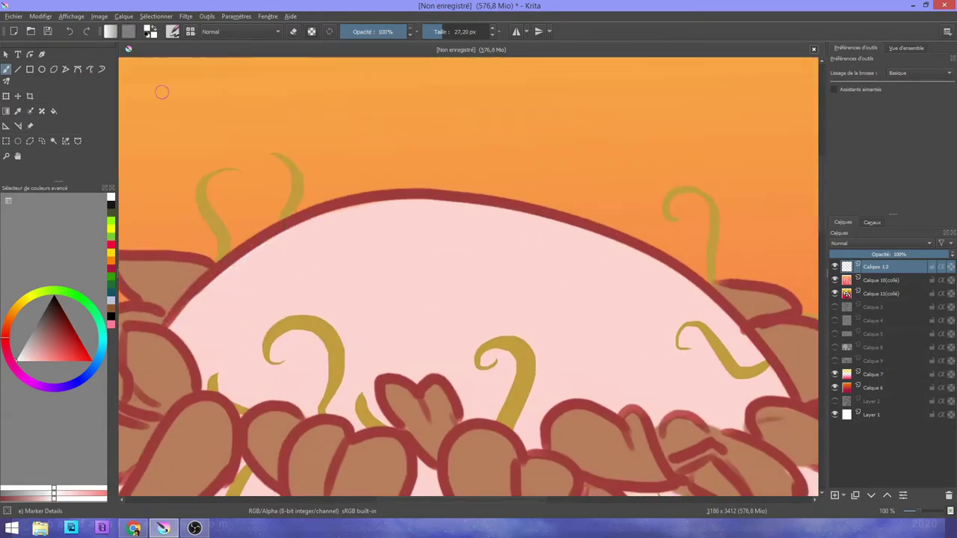
{"action": "left_click_drag", "start_coordinate": [181, 309], "coordinate": [461, 226]}
{"action": "key", "text": "minus"}
{"action": "key", "text": "minus"}
{"action": "key", "text": "minus"}
{"action": "key", "text": "minus"}
{"action": "key", "text": "minus"}
{"action": "key", "text": "minus"}
{"action": "key", "text": "minus"}
{"action": "key", "text": "minus"}
{"action": "key", "text": "plus"}
{"action": "key", "text": "plus"}
{"action": "key", "text": "plus"}
{"action": "key", "text": "plus"}
{"action": "key", "text": "plus"}
{"action": "key", "text": "plus"}
{"action": "key", "text": "plus"}
{"action": "key", "text": "plus"}
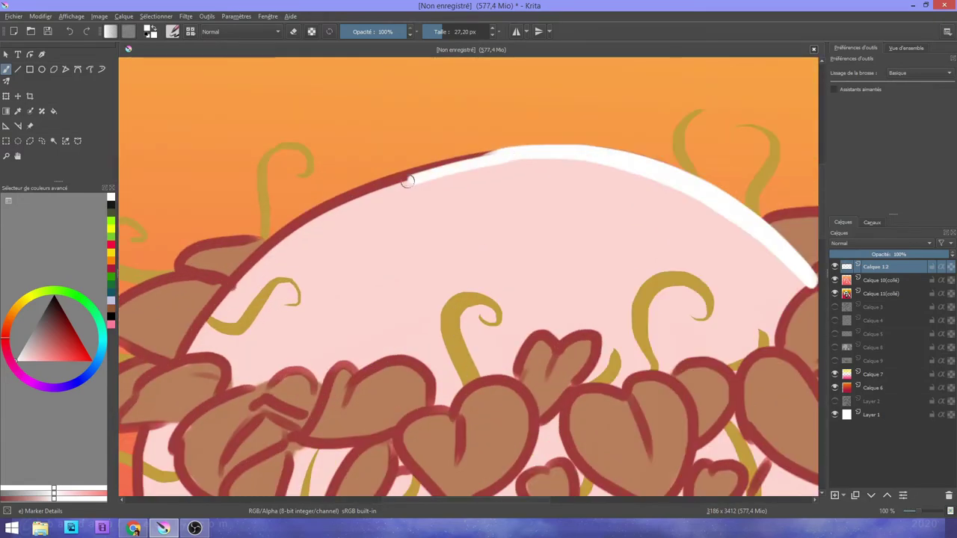
{"action": "mouse_move", "coordinate": [406, 177]}
{"action": "left_mouse_down"}
{"action": "mouse_move", "coordinate": [444, 167]}
{"action": "mouse_move", "coordinate": [231, 275]}
{"action": "left_mouse_up"}
Step: Undo the solid white highlight on the head and set the top layer's opacity to 78%
{"action": "key", "text": "minus"}
{"action": "key", "text": "minus"}
{"action": "key", "text": "minus"}
{"action": "key", "text": "minus"}
{"action": "key", "text": "minus"}
{"action": "key", "text": "minus"}
{"action": "key", "text": "minus"}
{"action": "key", "text": "minus"}
{"action": "key", "text": "plus"}
{"action": "key", "text": "plus"}
{"action": "key", "text": "plus"}
{"action": "key", "text": "plus"}
{"action": "key", "text": "plus"}
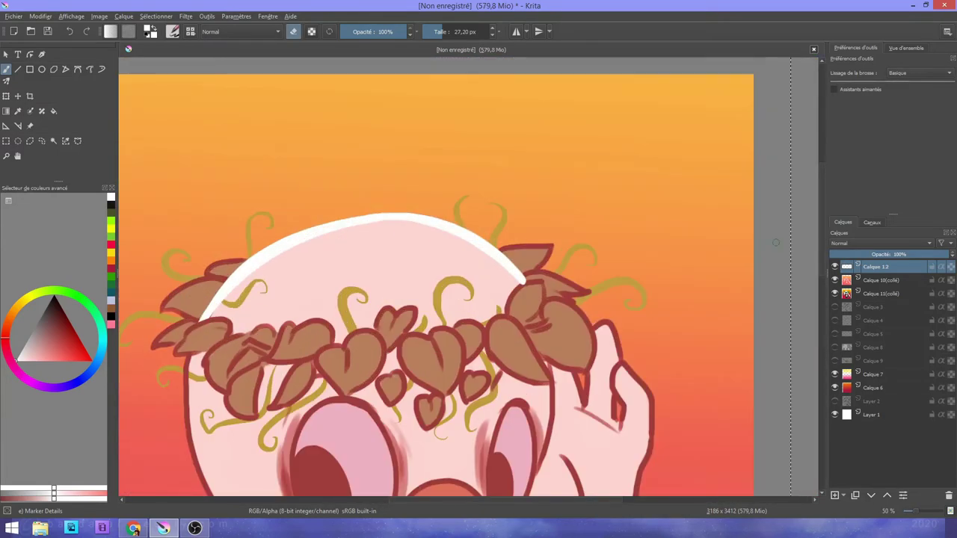
{"action": "key", "text": "plus"}
{"action": "key", "text": "plus"}
{"action": "key", "text": "plus"}
{"action": "key", "text": "e"}
{"action": "key", "text": "ctrl+z"}
{"action": "key", "text": "ctrl+z"}
{"action": "key", "text": "ctrl+z"}
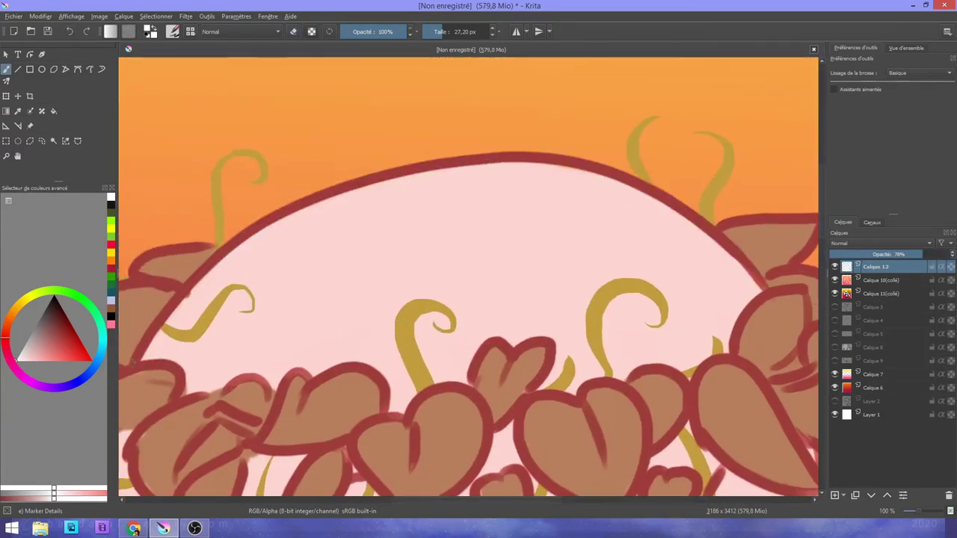
Step: Repaint the translucent white highlight along the top outline of the head and trim its edge with the eraser
{"action": "left_click_drag", "start_coordinate": [131, 362], "coordinate": [774, 296]}
{"action": "left_click_drag", "start_coordinate": [434, 157], "coordinate": [747, 254]}
{"action": "left_click_drag", "start_coordinate": [266, 224], "coordinate": [634, 186]}
{"action": "key", "text": "e"}
{"action": "mouse_move", "coordinate": [138, 359]}
{"action": "left_mouse_down"}
{"action": "mouse_move", "coordinate": [417, 181]}
{"action": "mouse_move", "coordinate": [568, 166]}
{"action": "mouse_move", "coordinate": [672, 202]}
{"action": "mouse_move", "coordinate": [758, 277]}
{"action": "left_mouse_up"}
{"action": "key", "text": "e"}
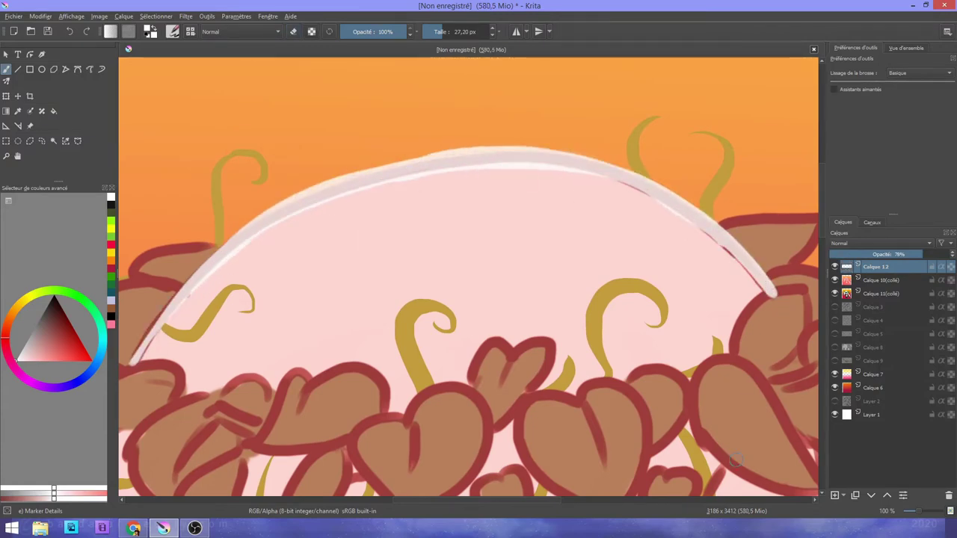
Step: Undo and redo the latest highlight strokes on the head to compare the versions
{"action": "left_click", "coordinate": [70, 32]}
{"action": "key", "text": "minus"}
{"action": "key", "text": "ctrl+shift+z"}
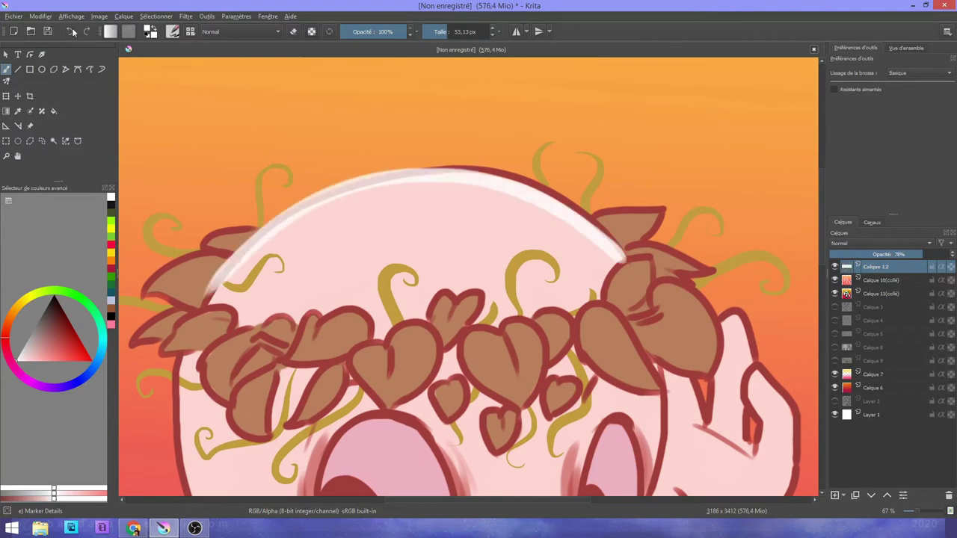
{"action": "left_click", "coordinate": [70, 32]}
{"action": "key", "text": "ctrl+shift+z"}
{"action": "key", "text": "ctrl+z"}
{"action": "key", "text": "ctrl+shift+z"}
{"action": "key", "text": "minus"}
{"action": "key", "text": "minus"}
{"action": "key", "text": "minus"}
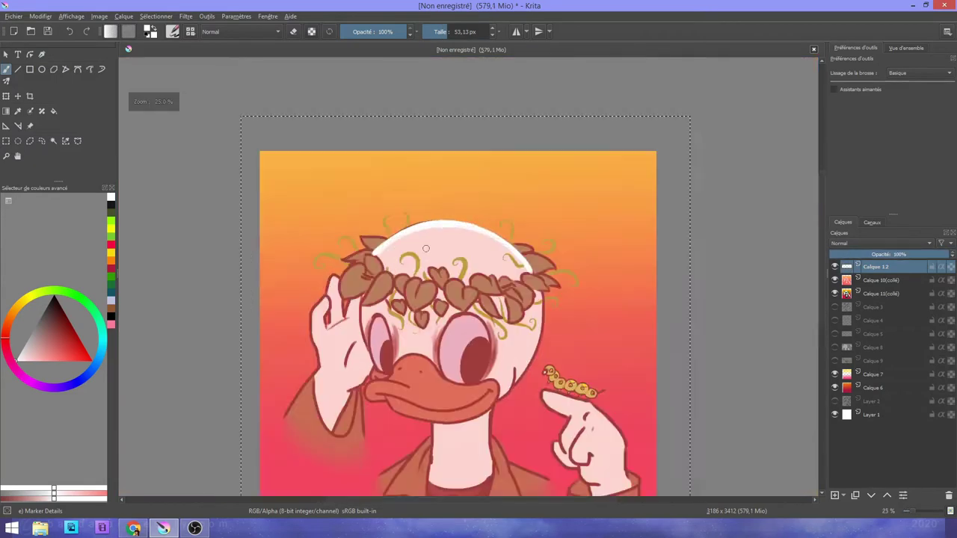
Step: Paint white highlights along the wreath's left leaves and hearts with a 25.21 px brush
{"action": "scroll", "coordinate": [425, 248], "scroll_direction": "up", "scroll_amount": 2}
{"action": "scroll", "coordinate": [603, 307], "scroll_direction": "down", "scroll_amount": 2}
{"action": "key", "text": "bracketleft"}
{"action": "key", "text": "bracketleft"}
{"action": "key", "text": "bracketleft"}
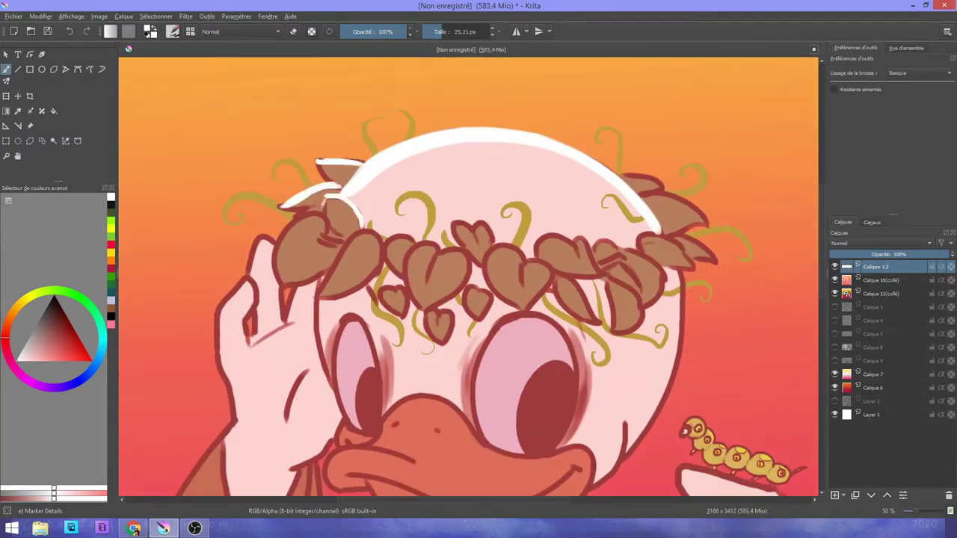
{"action": "key", "text": "minus"}
{"action": "key", "text": "minus"}
{"action": "key", "text": "minus"}
{"action": "key", "text": "minus"}
{"action": "key", "text": "minus"}
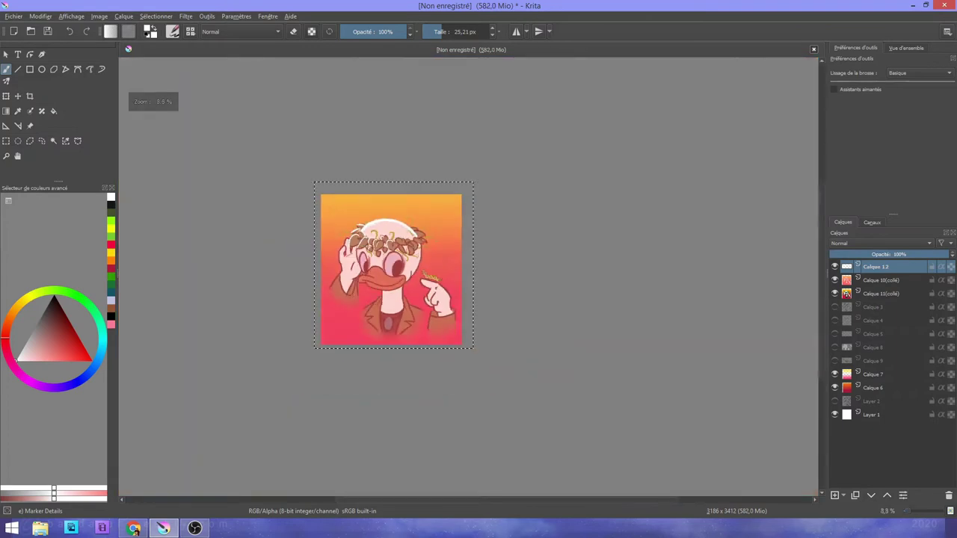
{"action": "key", "text": "plus"}
{"action": "key", "text": "plus"}
{"action": "key", "text": "plus"}
{"action": "key", "text": "plus"}
{"action": "key", "text": "plus"}
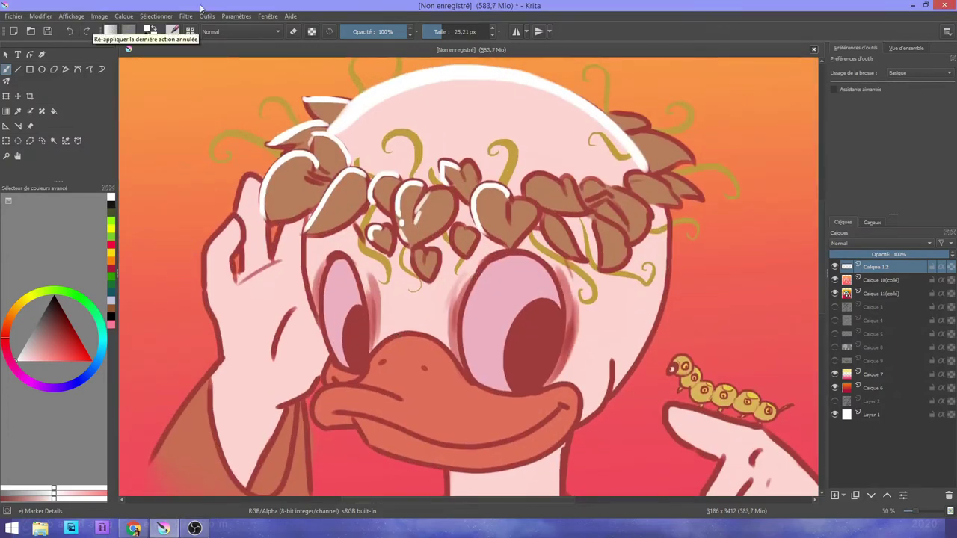
Step: Paint white highlights along the outlines of the raised hand, its sleeve and the top of the bill
{"action": "left_click_drag", "start_coordinate": [203, 287], "coordinate": [232, 216]}
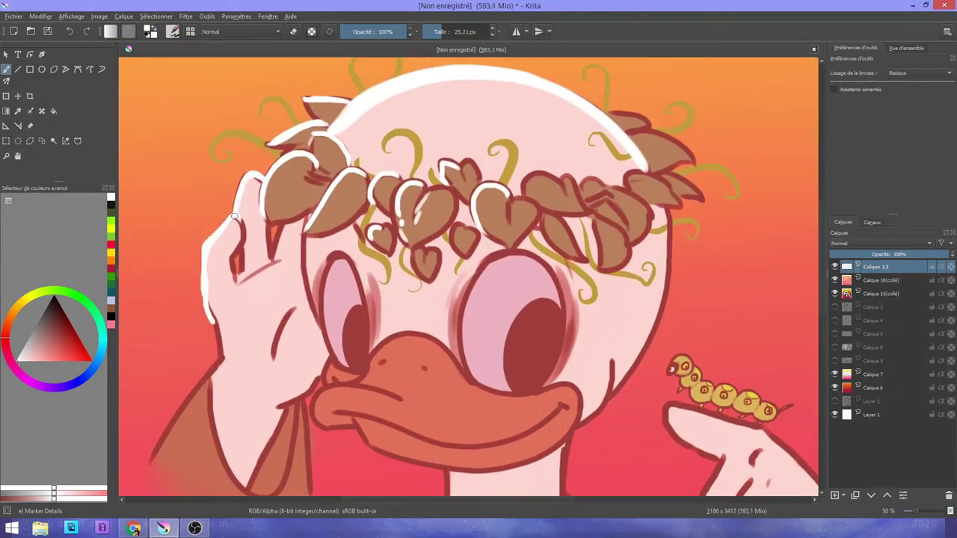
{"action": "key", "text": "plus"}
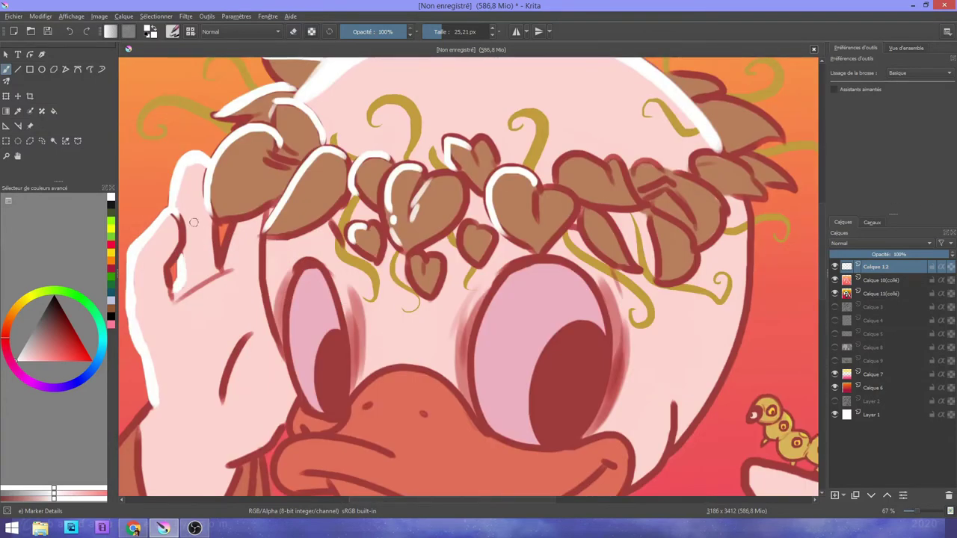
{"action": "key", "text": "minus"}
{"action": "scroll", "coordinate": [242, 202], "scroll_direction": "down", "scroll_amount": 3}
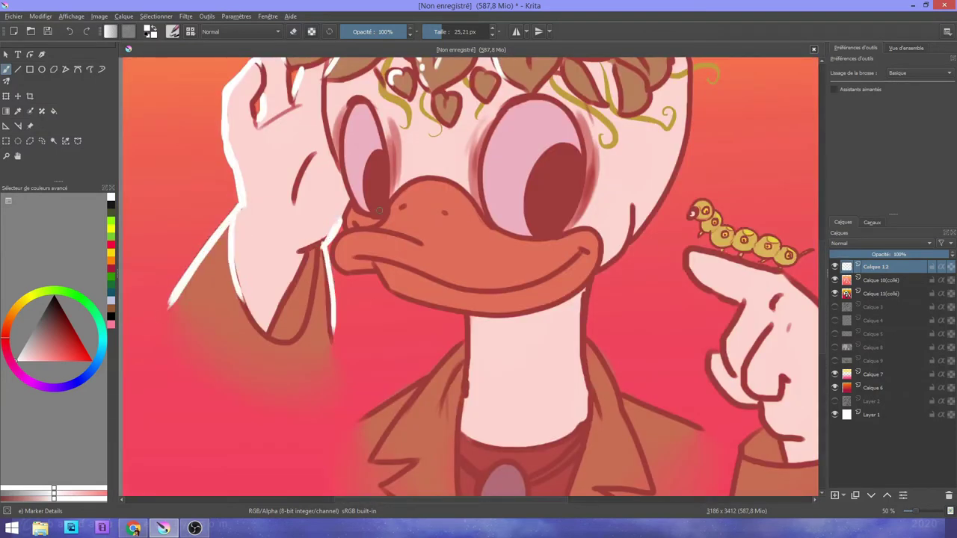
{"action": "scroll", "coordinate": [469, 276], "scroll_direction": "right", "scroll_amount": 1}
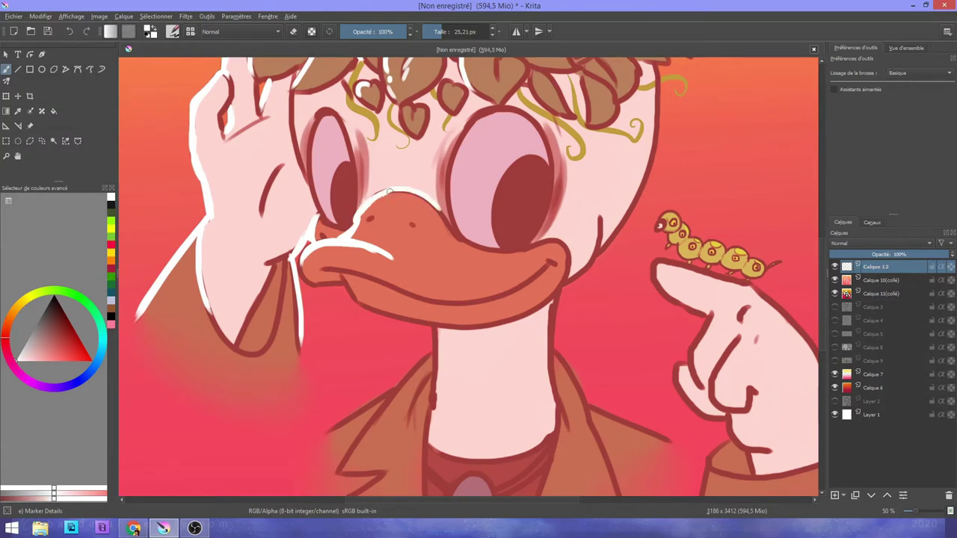
Step: Paint white highlights on the neck, jacket lapels, pendant and pointing hand with a 41.37 px brush
{"action": "scroll", "coordinate": [322, 132], "scroll_direction": "down", "scroll_amount": 5}
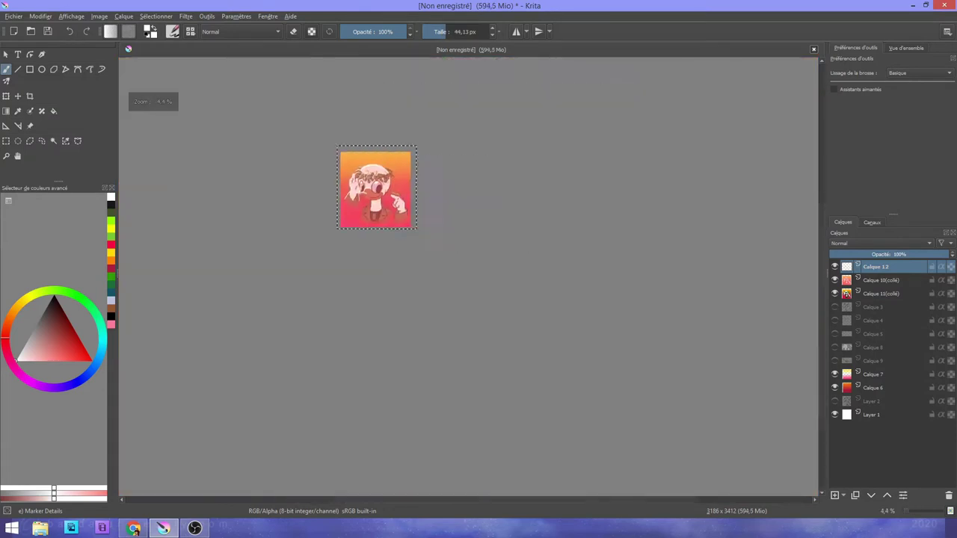
{"action": "scroll", "coordinate": [321, 132], "scroll_direction": "up", "scroll_amount": 5}
{"action": "scroll", "coordinate": [225, 224], "scroll_direction": "down", "scroll_amount": 5}
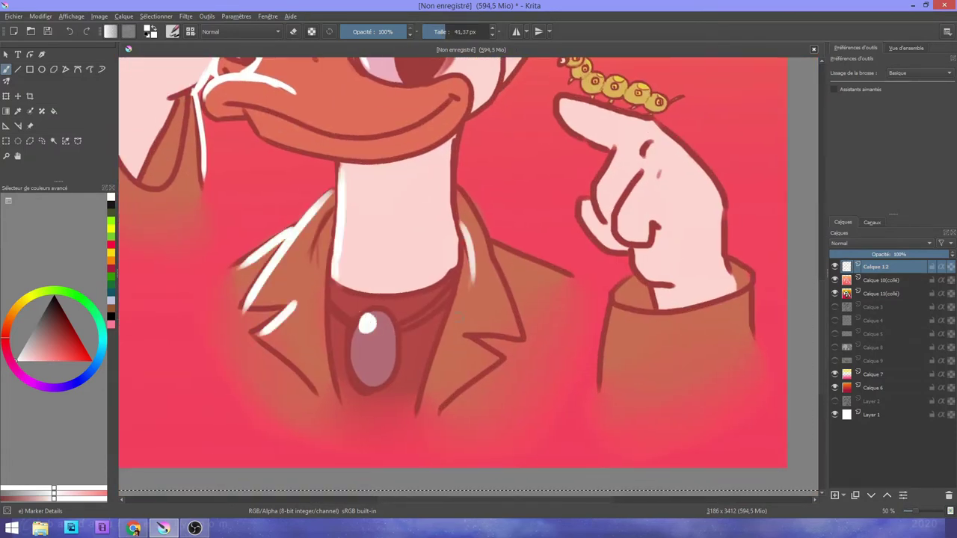
{"action": "left_click_drag", "start_coordinate": [609, 146], "coordinate": [590, 220]}
{"action": "left_click_drag", "start_coordinate": [650, 141], "coordinate": [640, 156]}
{"action": "left_click_drag", "start_coordinate": [642, 173], "coordinate": [615, 245]}
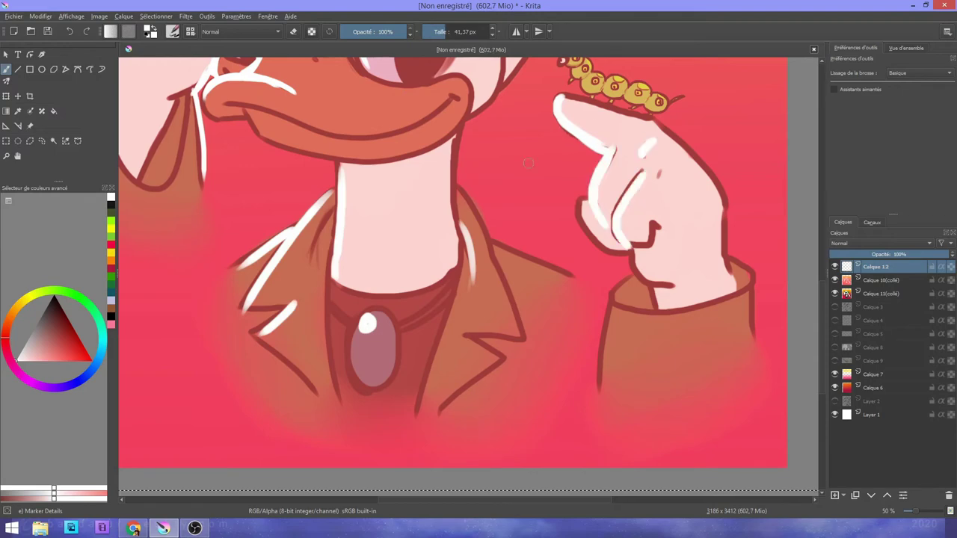
Step: Blur the white highlight layer and lower its opacity to 40%
{"action": "scroll", "coordinate": [648, 280], "scroll_direction": "down", "scroll_amount": 5}
{"action": "left_click", "coordinate": [186, 15]}
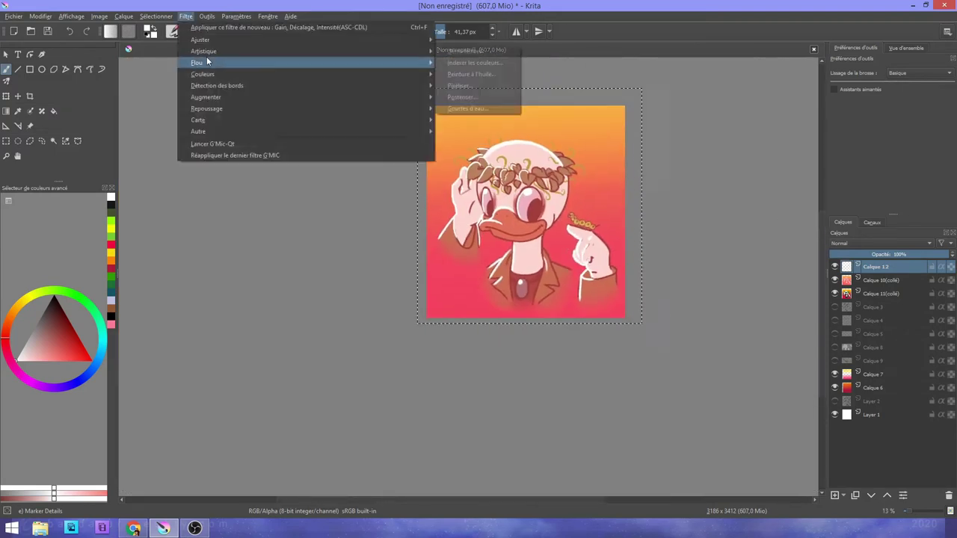
{"action": "left_click", "coordinate": [478, 79]}
{"action": "left_click", "coordinate": [785, 376]}
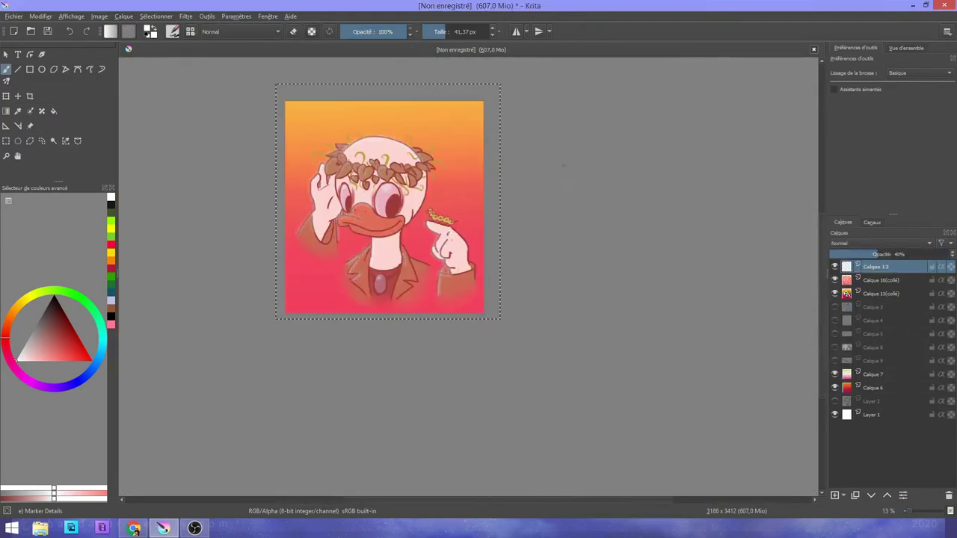
Step: Add a new layer and paint crisp white highlights on the caterpillar's segments with the Basic-5 Size brush at 21.53 px
{"action": "scroll", "coordinate": [441, 224], "scroll_direction": "up", "scroll_amount": 10}
{"action": "key", "text": "Insert"}
{"action": "left_click", "coordinate": [173, 31]}
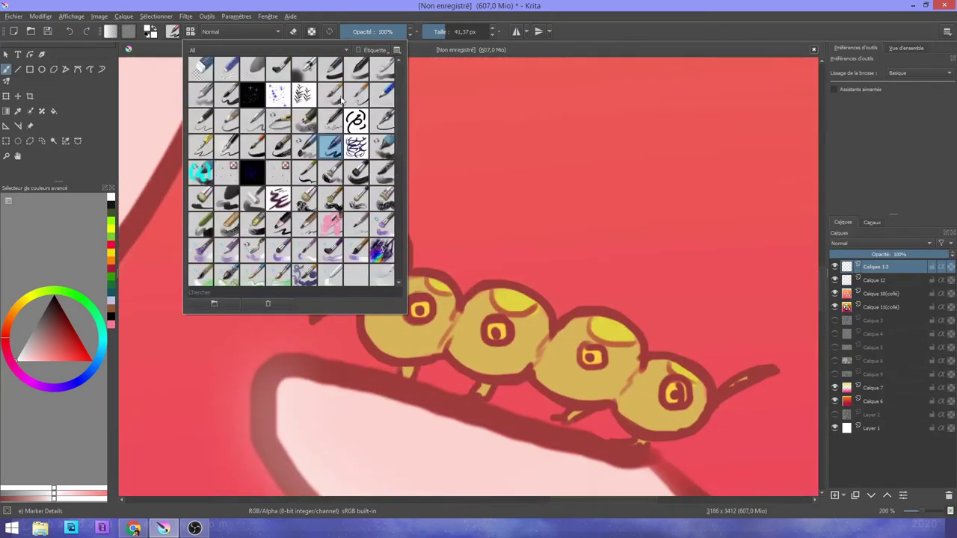
{"action": "left_click", "coordinate": [217, 75]}
{"action": "left_click_drag", "start_coordinate": [269, 243], "coordinate": [370, 203]}
{"action": "mouse_move", "coordinate": [380, 218]}
{"action": "left_mouse_down"}
{"action": "mouse_move", "coordinate": [405, 269]}
{"action": "mouse_move", "coordinate": [454, 308]}
{"action": "left_mouse_up"}
{"action": "left_click_drag", "start_coordinate": [470, 306], "coordinate": [641, 365]}
{"action": "left_click", "coordinate": [73, 33]}
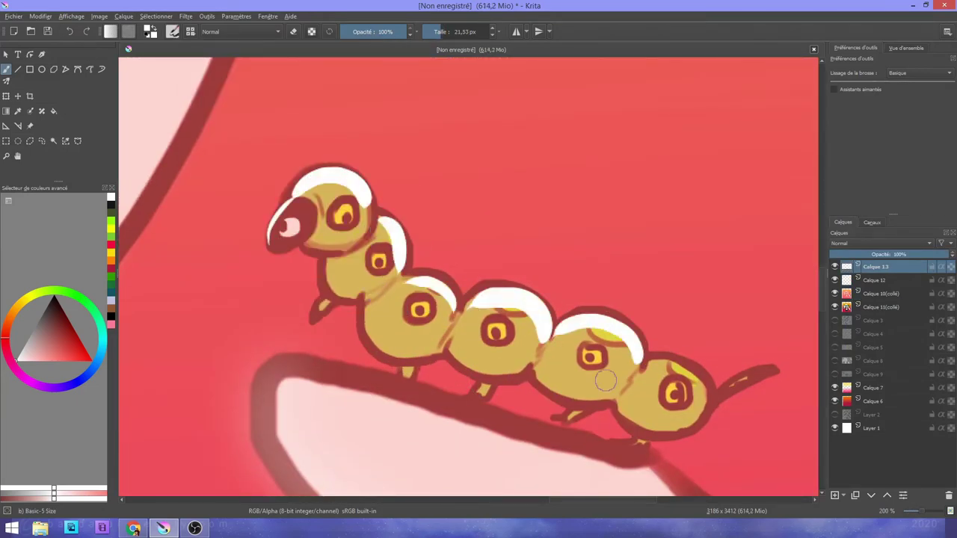
Step: Paint crisp white highlights on the wreath's left leaves and hearts and along the top of the head
{"action": "scroll", "coordinate": [478, 313], "scroll_direction": "down", "scroll_amount": 6}
{"action": "scroll", "coordinate": [419, 209], "scroll_direction": "up", "scroll_amount": 5}
{"action": "left_click_drag", "start_coordinate": [338, 244], "coordinate": [415, 171]}
{"action": "left_click_drag", "start_coordinate": [439, 213], "coordinate": [492, 180]}
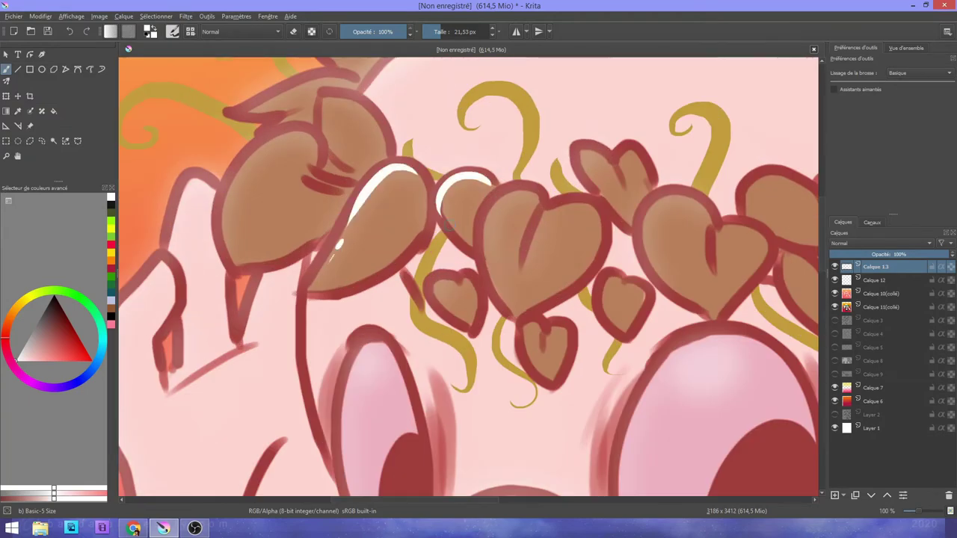
{"action": "left_click_drag", "start_coordinate": [456, 287], "coordinate": [433, 303]}
{"action": "left_click_drag", "start_coordinate": [238, 262], "coordinate": [326, 156]}
{"action": "mouse_move", "coordinate": [710, 225]}
{"action": "left_mouse_down"}
{"action": "mouse_move", "coordinate": [634, 288]}
{"action": "mouse_move", "coordinate": [648, 228]}
{"action": "left_mouse_up"}
{"action": "key", "text": "ctrl+z"}
{"action": "left_click_drag", "start_coordinate": [607, 150], "coordinate": [581, 180]}
{"action": "left_click_drag", "start_coordinate": [625, 274], "coordinate": [600, 304]}
{"action": "scroll", "coordinate": [602, 302], "scroll_direction": "down", "scroll_amount": 6}
{"action": "scroll", "coordinate": [535, 185], "scroll_direction": "up", "scroll_amount": 6}
{"action": "scroll", "coordinate": [537, 185], "scroll_direction": "down", "scroll_amount": 6}
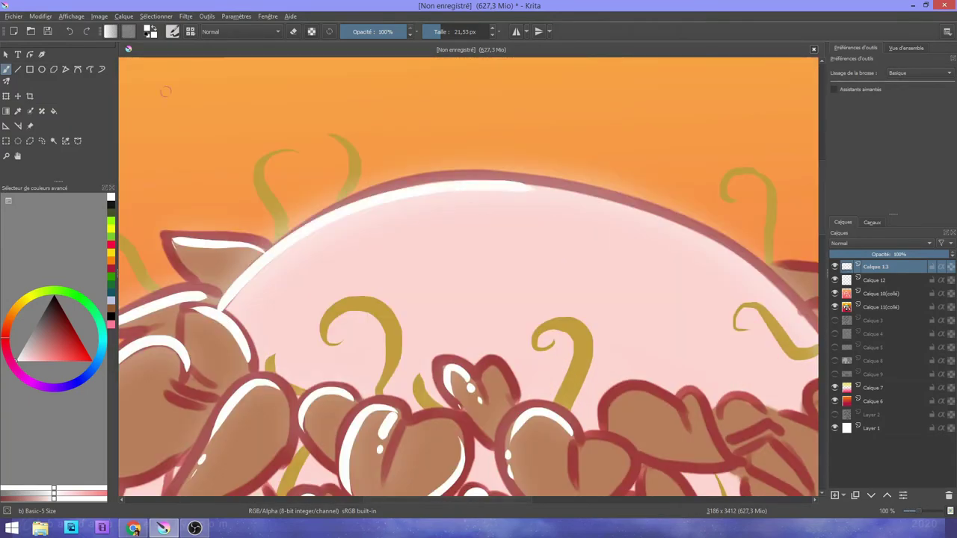
Step: Paint crisp white highlights on the raised hand's fingers, the eyes and the bill
{"action": "scroll", "coordinate": [404, 179], "scroll_direction": "up", "scroll_amount": 6}
{"action": "mouse_move", "coordinate": [377, 200]}
{"action": "left_mouse_down"}
{"action": "mouse_move", "coordinate": [424, 135]}
{"action": "mouse_move", "coordinate": [318, 370]}
{"action": "left_mouse_up"}
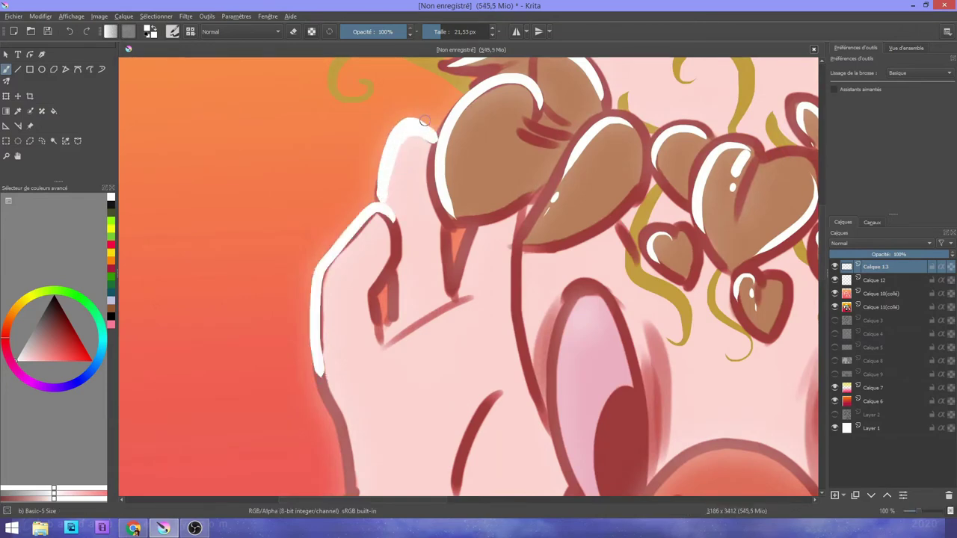
{"action": "scroll", "coordinate": [321, 366], "scroll_direction": "down", "scroll_amount": 6}
{"action": "scroll", "coordinate": [558, 122], "scroll_direction": "up", "scroll_amount": 5}
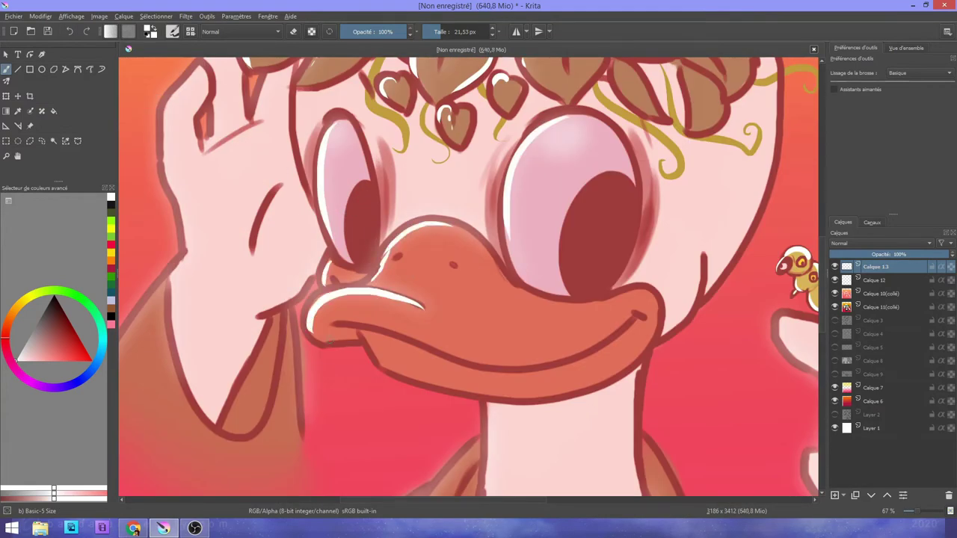
{"action": "key", "text": "minus"}
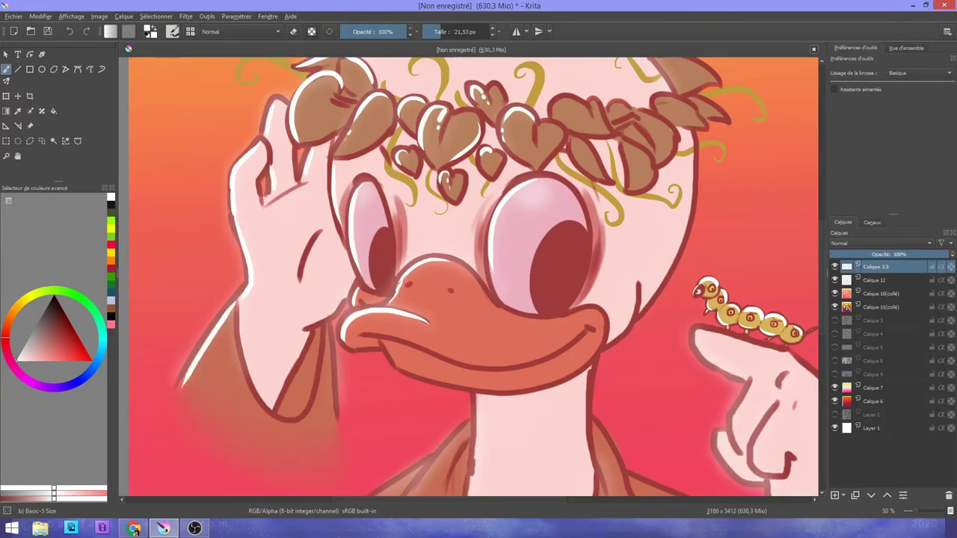
Step: Add white highlights along the side of the face and the lower figure, and lower the highlight layer's opacity to 46%
{"action": "left_click_drag", "start_coordinate": [590, 408], "coordinate": [411, 499]}
{"action": "left_click_drag", "start_coordinate": [375, 391], "coordinate": [461, 220]}
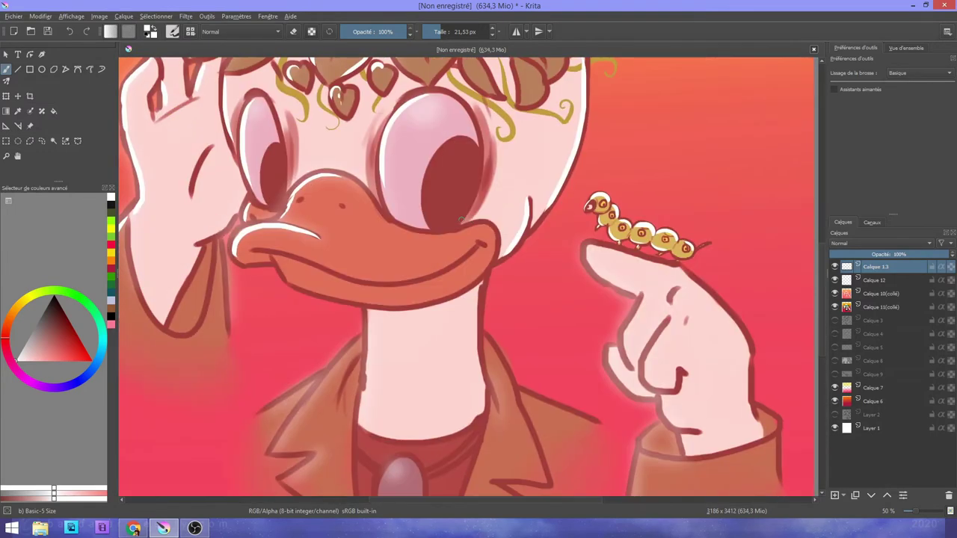
{"action": "scroll", "coordinate": [657, 300], "scroll_direction": "down", "scroll_amount": 5}
{"action": "scroll", "coordinate": [658, 301], "scroll_direction": "up", "scroll_amount": 6}
{"action": "left_click_drag", "start_coordinate": [374, 319], "coordinate": [449, 207]}
{"action": "left_click_drag", "start_coordinate": [568, 270], "coordinate": [468, 235]}
{"action": "scroll", "coordinate": [468, 234], "scroll_direction": "down", "scroll_amount": 5}
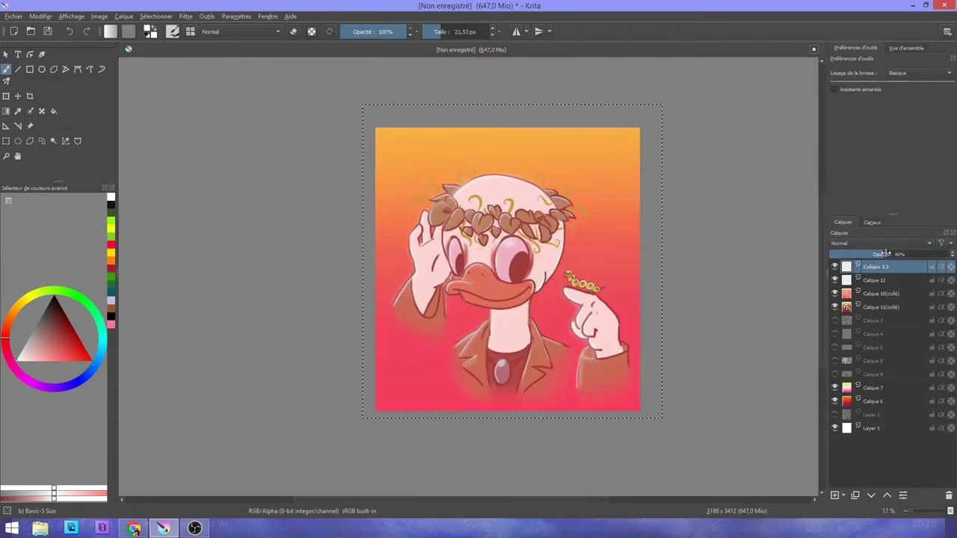
{"action": "key", "text": "1"}
{"action": "key", "text": "e"}
{"action": "key", "text": "e"}
{"action": "scroll", "coordinate": [448, 299], "scroll_direction": "down", "scroll_amount": 4}
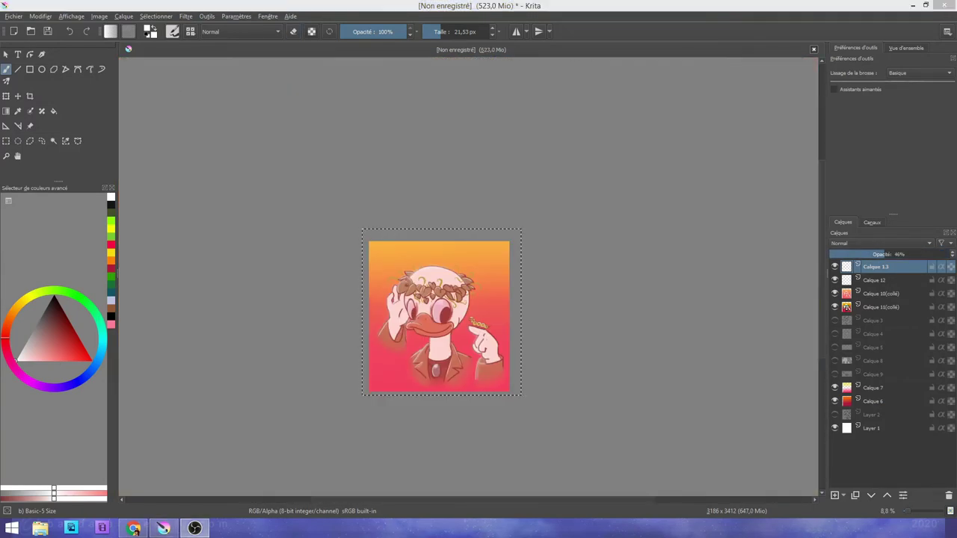
{"action": "scroll", "coordinate": [449, 299], "scroll_direction": "up", "scroll_amount": 2}
{"action": "left_click", "coordinate": [185, 16]}
{"action": "key", "text": "Escape"}
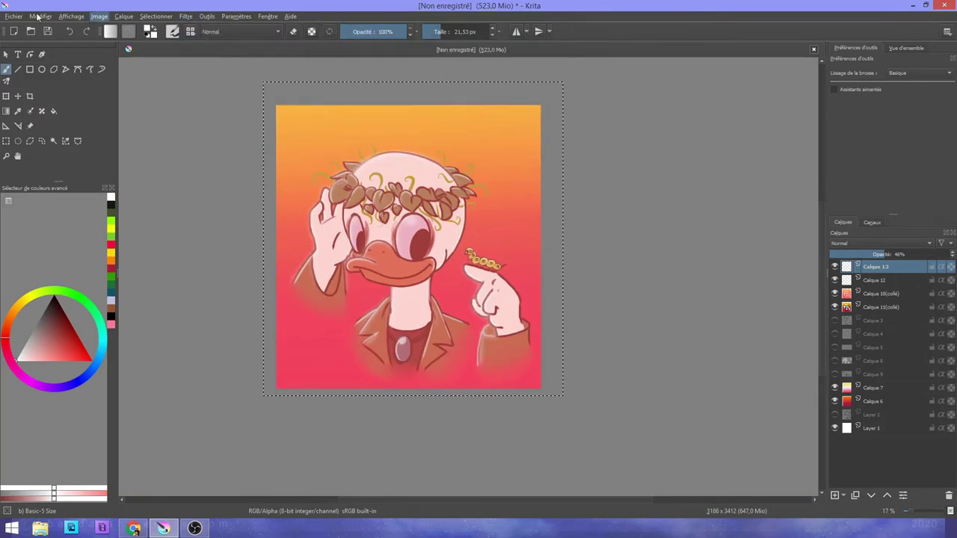
Step: Paste a merged copy of the artwork as a layer, hide the older artwork layers and duplicate the copy
{"action": "left_click", "coordinate": [39, 15]}
{"action": "left_click", "coordinate": [60, 71]}
{"action": "left_click_drag", "start_coordinate": [834, 279], "coordinate": [834, 422]}
{"action": "key", "text": "ctrl+j"}
Step: Tint the duplicate layer with the ASC-CDL filter, using an orange-yellow gain and a muted red offset, and keep it at 100% opacity
{"action": "left_click", "coordinate": [185, 15]}
{"action": "mouse_move", "coordinate": [213, 40]}
{"action": "left_click", "coordinate": [418, 41]}
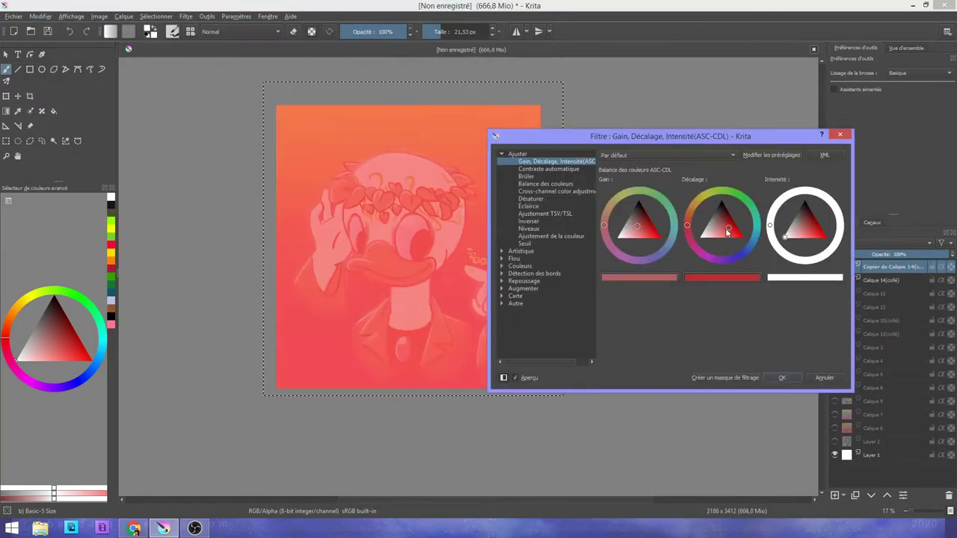
{"action": "left_click_drag", "start_coordinate": [639, 196], "coordinate": [614, 210]}
{"action": "left_click_drag", "start_coordinate": [720, 196], "coordinate": [714, 204]}
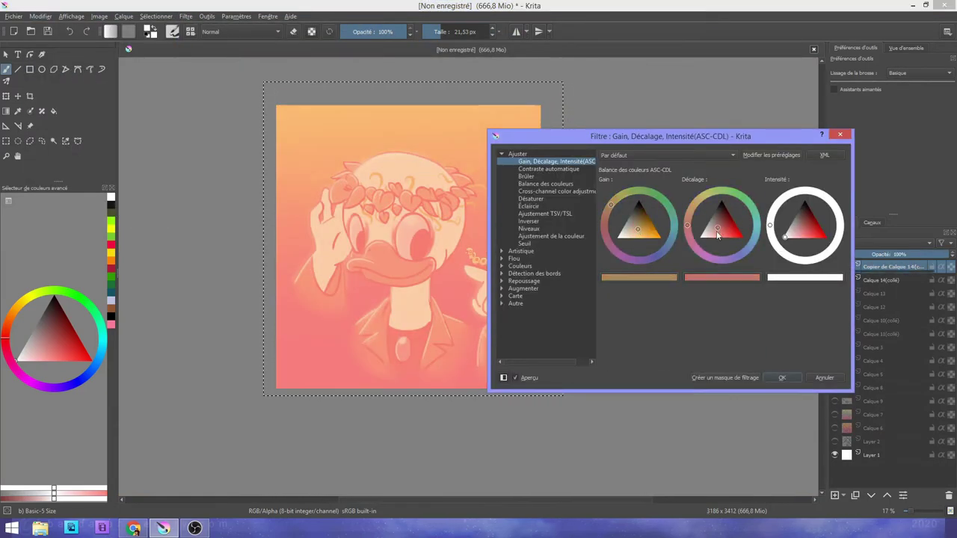
{"action": "left_click", "coordinate": [782, 378]}
{"action": "left_click", "coordinate": [887, 254]}
{"action": "left_click_drag", "start_coordinate": [887, 254], "coordinate": [953, 254]}
Step: Erase the tinted layer over the face, wreath, bill and raised hand with the Airbrush Soft preset
{"action": "key", "text": "plus"}
{"action": "key", "text": "plus"}
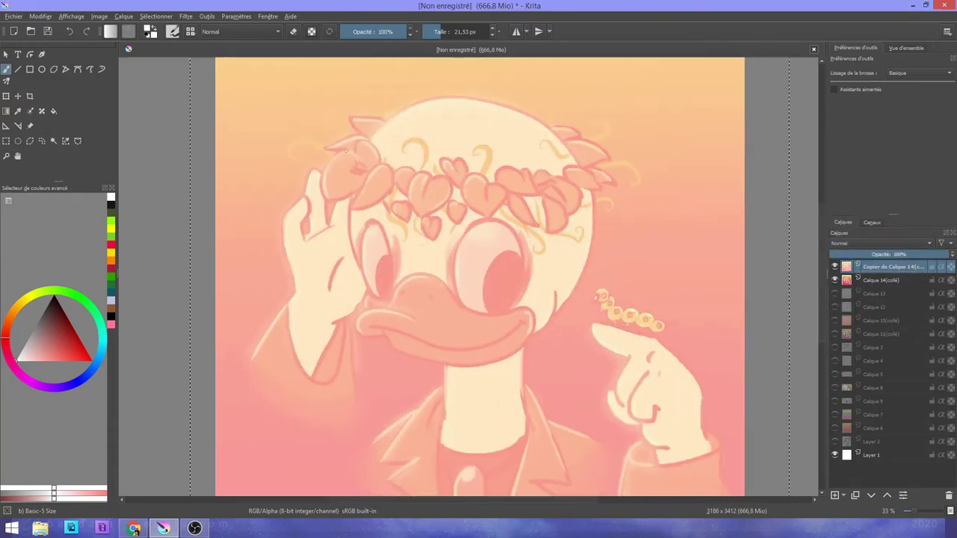
{"action": "key", "text": "slash"}
{"action": "key", "text": "e"}
{"action": "mouse_move", "coordinate": [418, 322]}
{"action": "left_mouse_down"}
{"action": "mouse_move", "coordinate": [481, 287]}
{"action": "mouse_move", "coordinate": [434, 240]}
{"action": "mouse_move", "coordinate": [430, 198]}
{"action": "mouse_move", "coordinate": [351, 172]}
{"action": "mouse_move", "coordinate": [359, 135]}
{"action": "left_mouse_up"}
{"action": "mouse_move", "coordinate": [345, 266]}
{"action": "left_mouse_down"}
{"action": "mouse_move", "coordinate": [332, 351]}
{"action": "mouse_move", "coordinate": [310, 408]}
{"action": "mouse_move", "coordinate": [307, 284]}
{"action": "mouse_move", "coordinate": [429, 331]}
{"action": "mouse_move", "coordinate": [389, 202]}
{"action": "mouse_move", "coordinate": [494, 149]}
{"action": "mouse_move", "coordinate": [545, 273]}
{"action": "mouse_move", "coordinate": [508, 224]}
{"action": "left_mouse_up"}
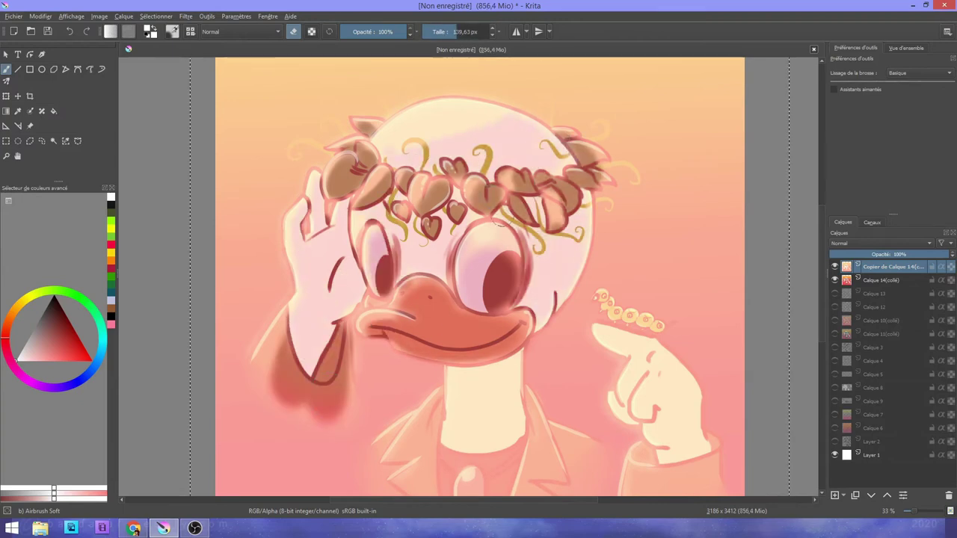
Step: Erase the tinted layer over the neck, jacket, pointing hand and its sleeve with a 179.32 px soft airbrush
{"action": "key", "text": "minus"}
{"action": "left_click_drag", "start_coordinate": [448, 261], "coordinate": [425, 276]}
{"action": "left_click_drag", "start_coordinate": [400, 336], "coordinate": [364, 338]}
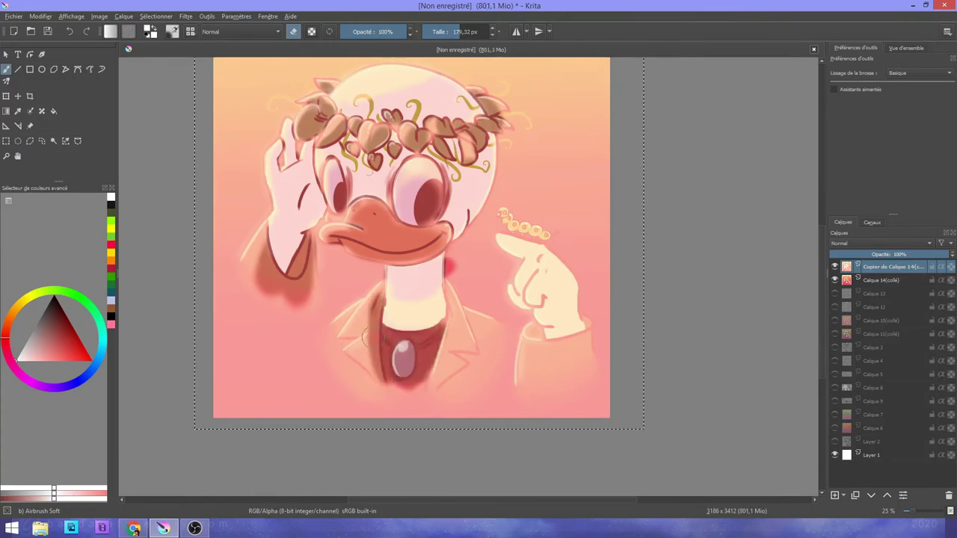
{"action": "left_click_drag", "start_coordinate": [439, 321], "coordinate": [511, 351]}
{"action": "left_click_drag", "start_coordinate": [542, 299], "coordinate": [575, 359]}
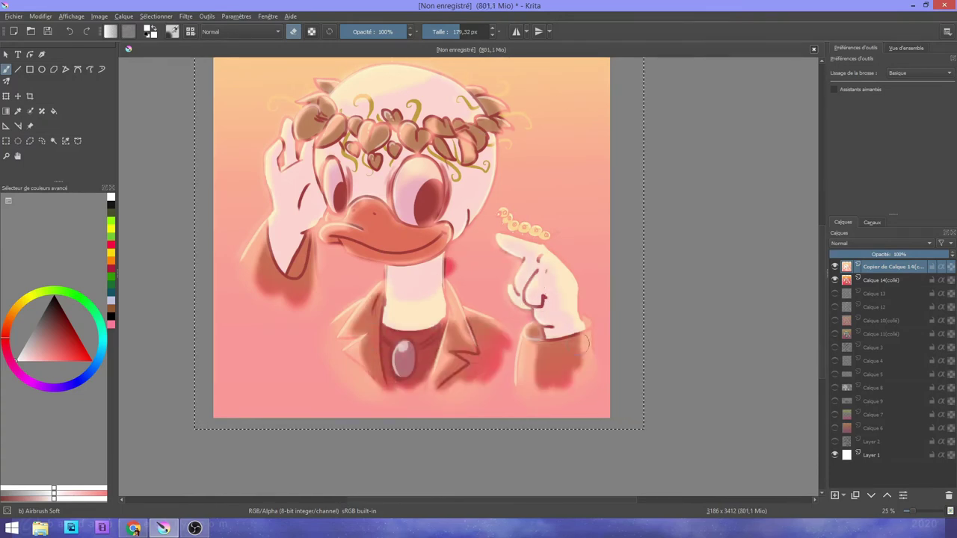
Step: Erase the tint broadly around the figure with a 597.17 px airbrush and set the tinted layer's opacity to 38%
{"action": "left_click", "coordinate": [926, 254]}
{"action": "key", "text": "minus"}
{"action": "mouse_move", "coordinate": [471, 101]}
{"action": "left_mouse_down"}
{"action": "mouse_move", "coordinate": [379, 112]}
{"action": "mouse_move", "coordinate": [545, 239]}
{"action": "mouse_move", "coordinate": [515, 351]}
{"action": "mouse_move", "coordinate": [329, 142]}
{"action": "left_mouse_up"}
Step: Copy the visible artwork and paste it as a new merged layer
{"action": "left_click", "coordinate": [39, 15]}
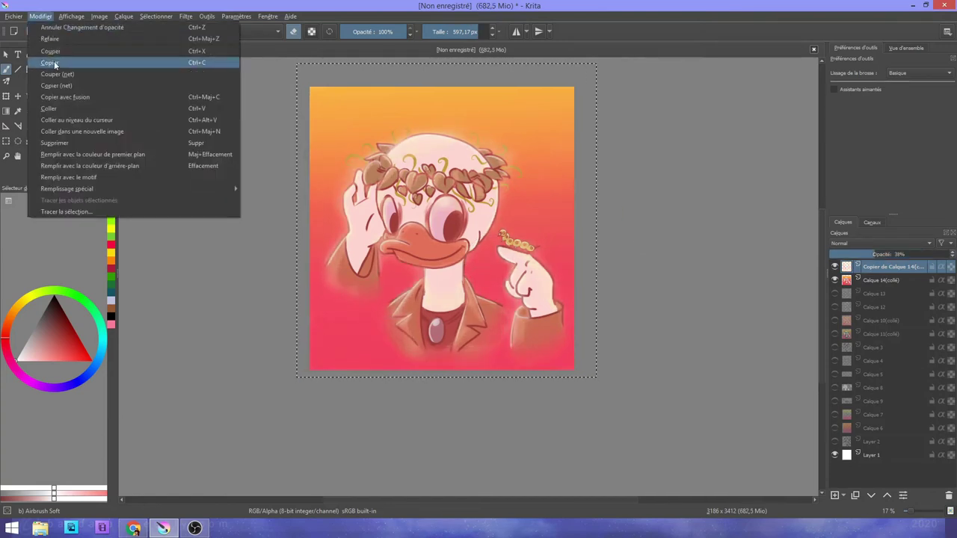
{"action": "left_click", "coordinate": [66, 62]}
{"action": "key", "text": "ctrl+v"}
Step: Apply Color Balance with shadows 22/100/0, midtones 4/16/40 and highlights 11/20/0, and set the layer's opacity to 67%
{"action": "key", "text": "ctrl+b"}
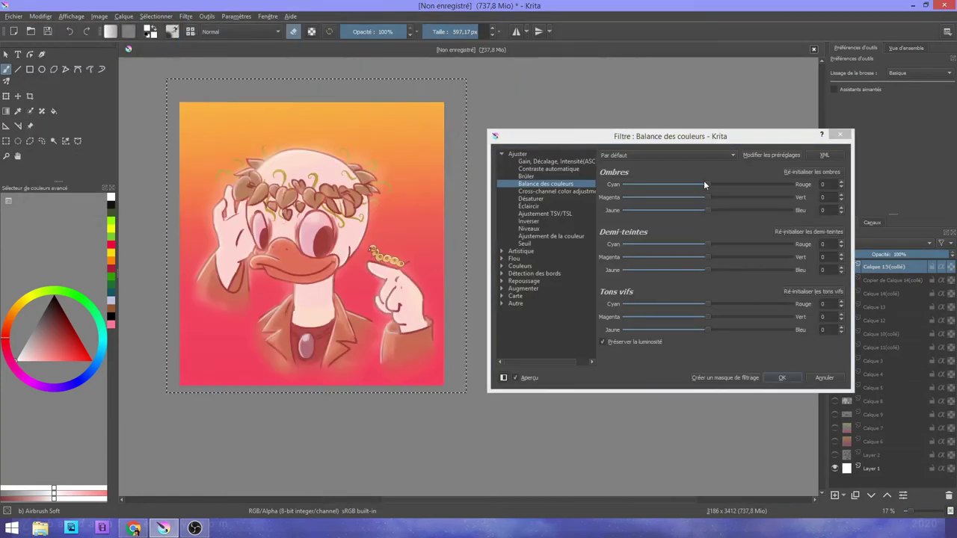
{"action": "mouse_move", "coordinate": [703, 182]}
{"action": "left_mouse_down"}
{"action": "mouse_move", "coordinate": [752, 181]}
{"action": "mouse_move", "coordinate": [722, 184]}
{"action": "left_mouse_up"}
{"action": "left_click_drag", "start_coordinate": [708, 244], "coordinate": [740, 270]}
{"action": "left_click_drag", "start_coordinate": [705, 302], "coordinate": [719, 303]}
{"action": "left_click_drag", "start_coordinate": [709, 316], "coordinate": [725, 316]}
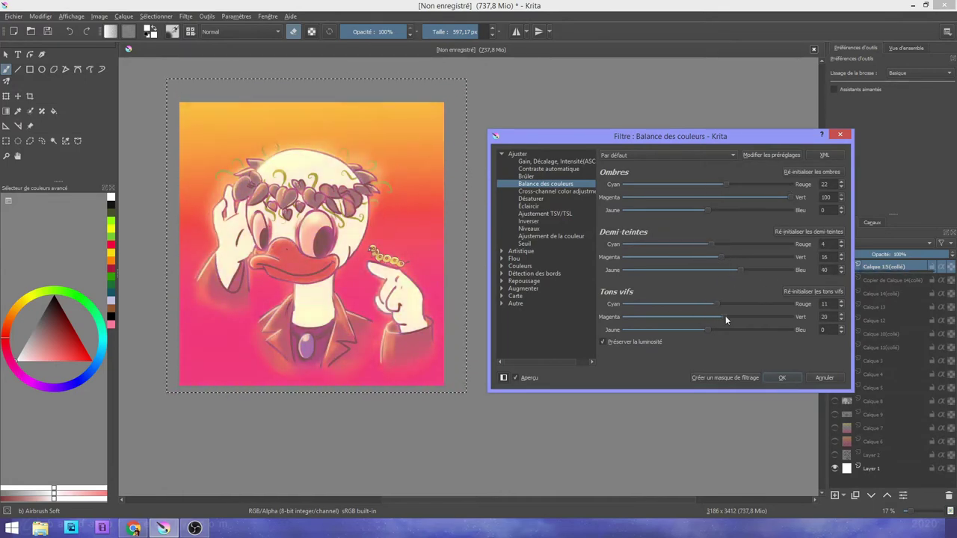
{"action": "key", "text": "Return"}
{"action": "left_click_drag", "start_coordinate": [943, 254], "coordinate": [910, 254]}
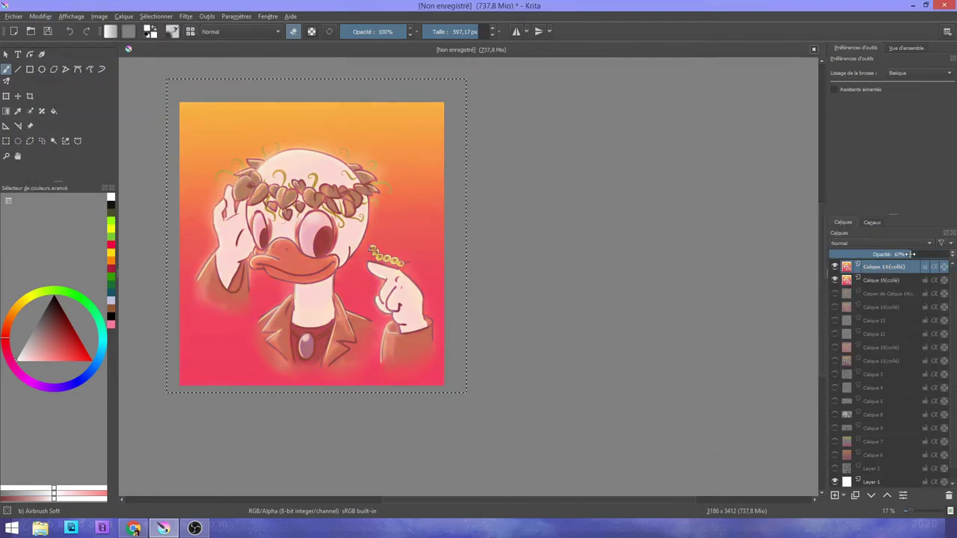
Step: Copy the visible artwork into a new merged layer and apply an HSV adjustment to its duplicate
{"action": "left_click", "coordinate": [40, 15]}
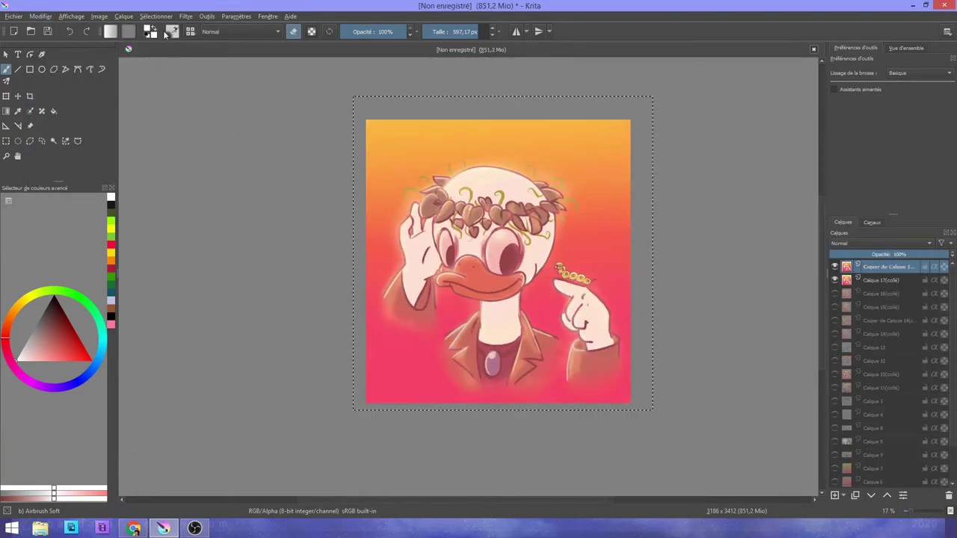
{"action": "key", "text": "ctrl+shift+u"}
{"action": "left_click", "coordinate": [545, 214]}
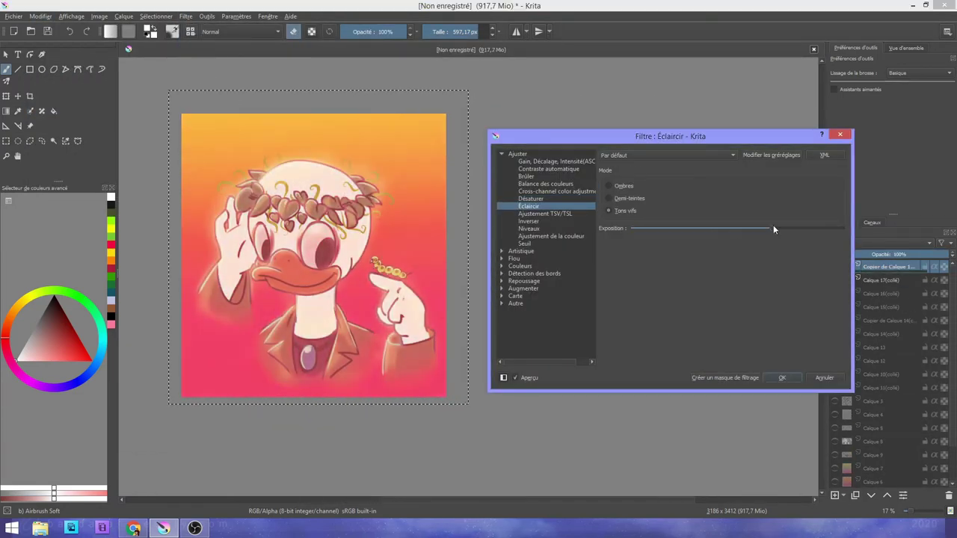
{"action": "mouse_move", "coordinate": [711, 185]}
{"action": "left_mouse_down"}
{"action": "mouse_move", "coordinate": [701, 187]}
{"action": "mouse_move", "coordinate": [712, 186]}
{"action": "left_mouse_up"}
{"action": "mouse_move", "coordinate": [712, 200]}
{"action": "left_mouse_down"}
{"action": "mouse_move", "coordinate": [728, 200]}
{"action": "mouse_move", "coordinate": [653, 212]}
{"action": "mouse_move", "coordinate": [722, 213]}
{"action": "left_mouse_up"}
{"action": "left_click", "coordinate": [782, 377]}
Step: Apply a Color Adjustment curve to the duplicate, moving the dark end inward and setting the bright end to input 247, output 255
{"action": "left_click", "coordinate": [185, 15]}
{"action": "mouse_move", "coordinate": [224, 38]}
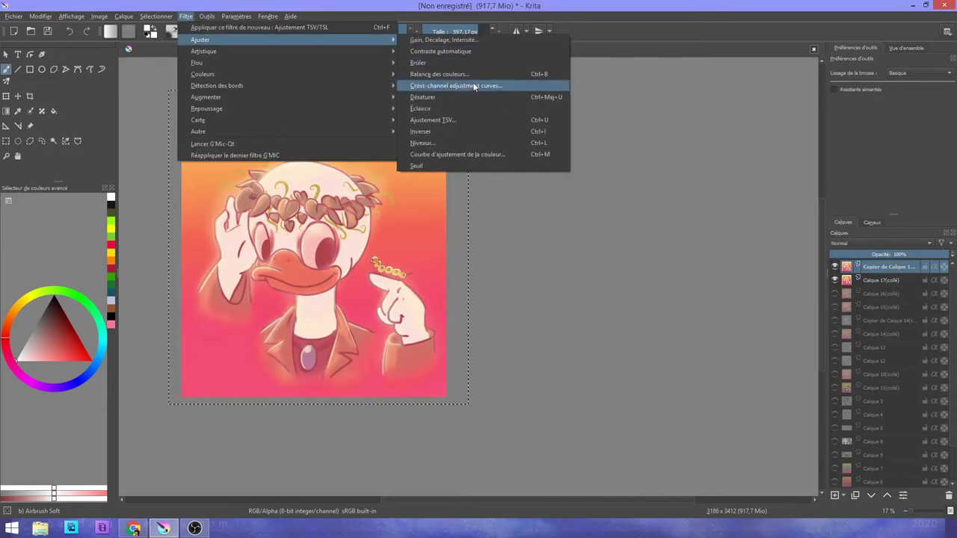
{"action": "left_click", "coordinate": [474, 87]}
{"action": "left_click", "coordinate": [529, 228]}
{"action": "mouse_move", "coordinate": [722, 242]}
{"action": "left_mouse_down"}
{"action": "mouse_move", "coordinate": [700, 247]}
{"action": "mouse_move", "coordinate": [714, 243]}
{"action": "left_mouse_up"}
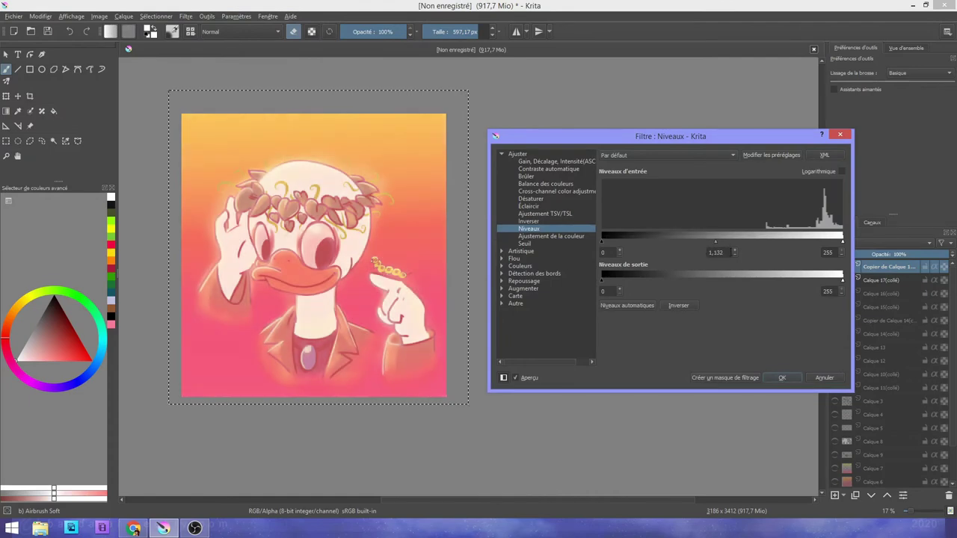
{"action": "left_click_drag", "start_coordinate": [842, 278], "coordinate": [841, 278]}
{"action": "left_click", "coordinate": [551, 235]}
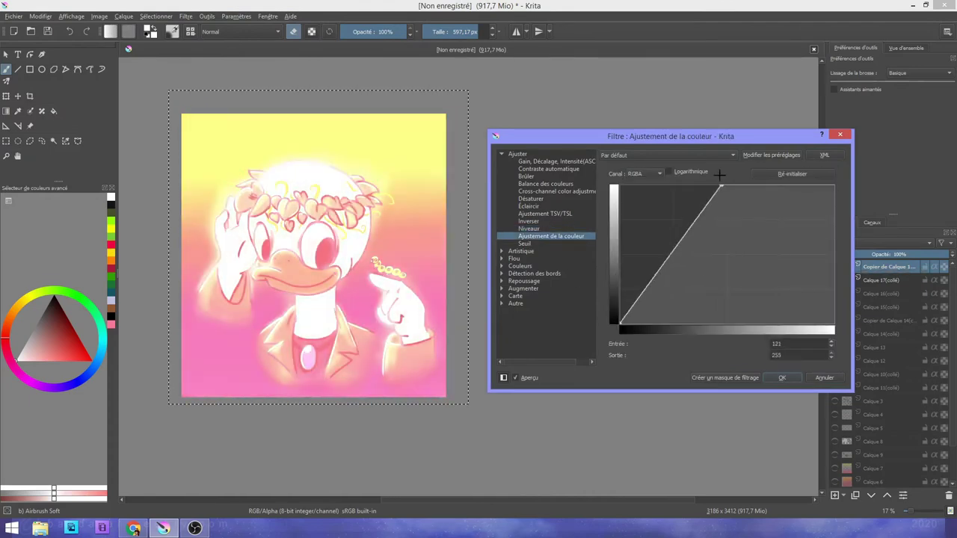
{"action": "left_click_drag", "start_coordinate": [619, 325], "coordinate": [657, 335]}
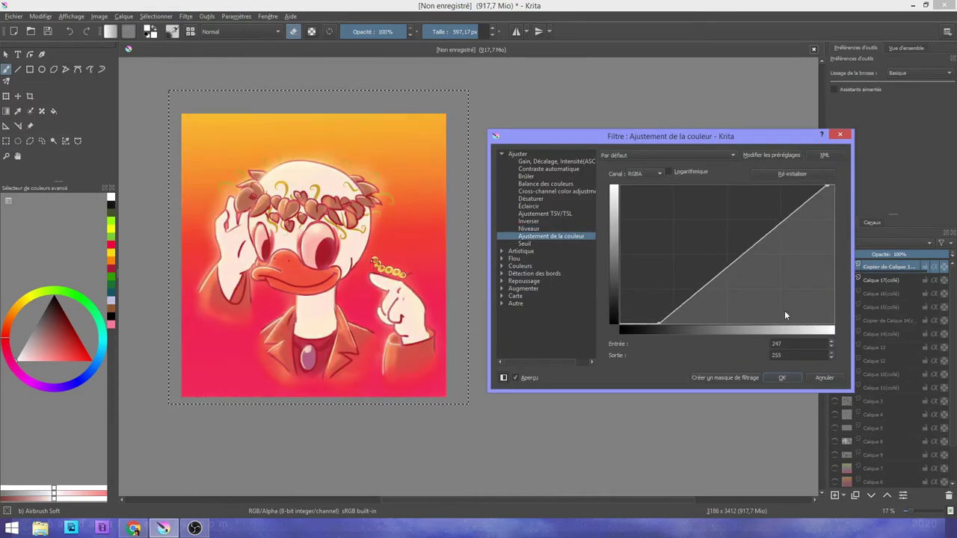
{"action": "left_click", "coordinate": [782, 378]}
Step: Paste the artwork as a new merged layer, adjust it with Slope, Offset, Power and set the top layer's opacity to 69%
{"action": "key", "text": "ctrl+v"}
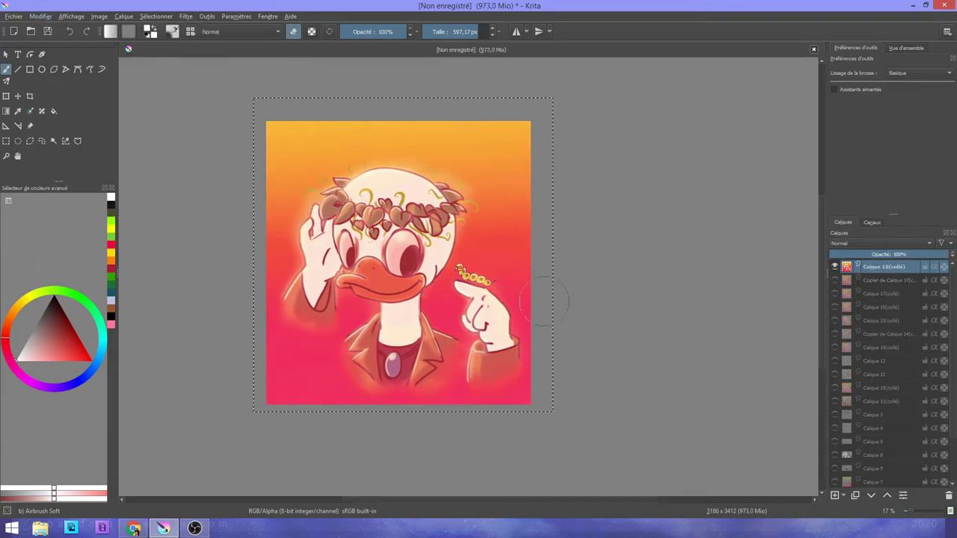
{"action": "left_click", "coordinate": [185, 16]}
{"action": "mouse_move", "coordinate": [203, 38]}
{"action": "left_click", "coordinate": [458, 145]}
{"action": "left_click", "coordinate": [556, 161]}
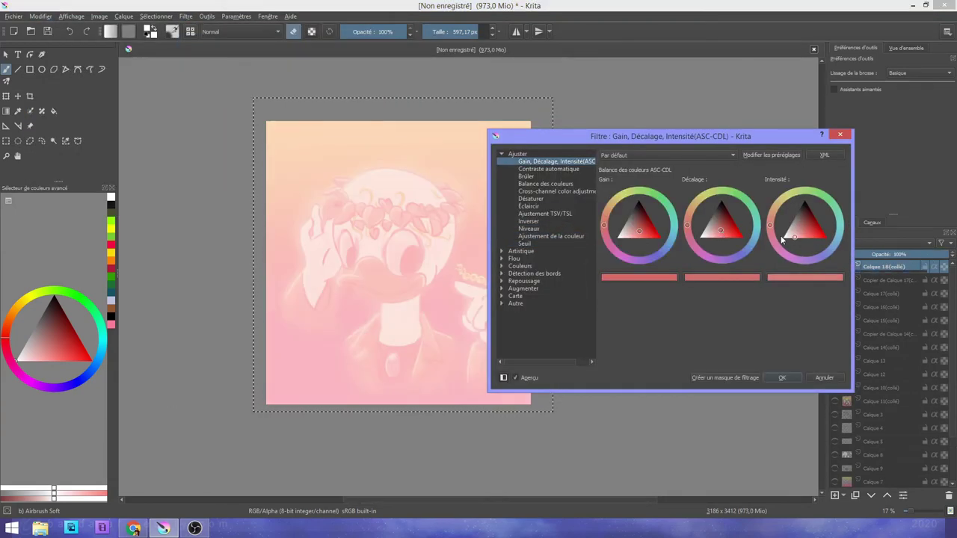
{"action": "left_click_drag", "start_coordinate": [720, 230], "coordinate": [740, 236]}
{"action": "left_click", "coordinate": [781, 377]}
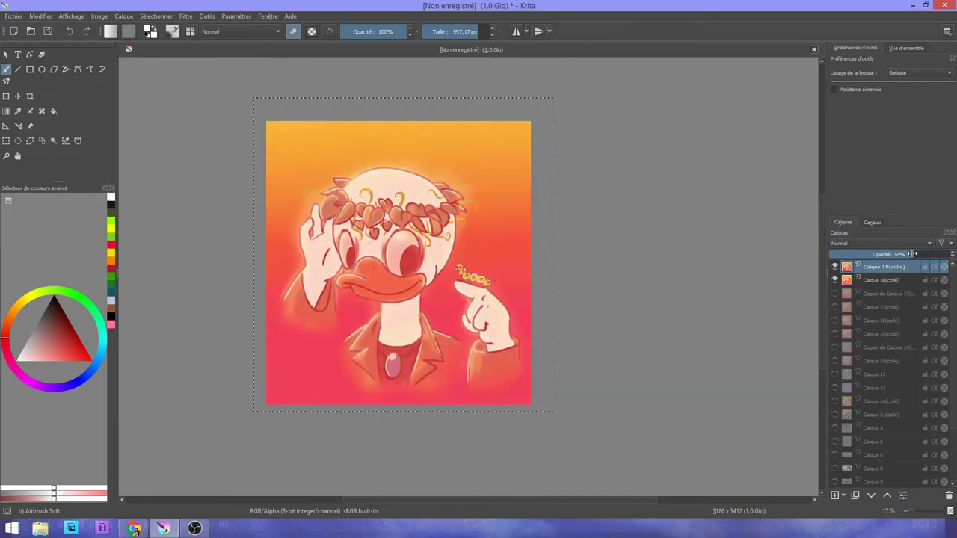
Step: Copy the visible artwork into a new merged layer, then apply Gaussian Blur to its duplicate at 44% opacity
{"action": "left_click", "coordinate": [39, 15]}
{"action": "left_click", "coordinate": [75, 109]}
{"action": "scroll", "coordinate": [367, 223], "scroll_direction": "up", "scroll_amount": 1}
{"action": "key", "text": "ctrl+j"}
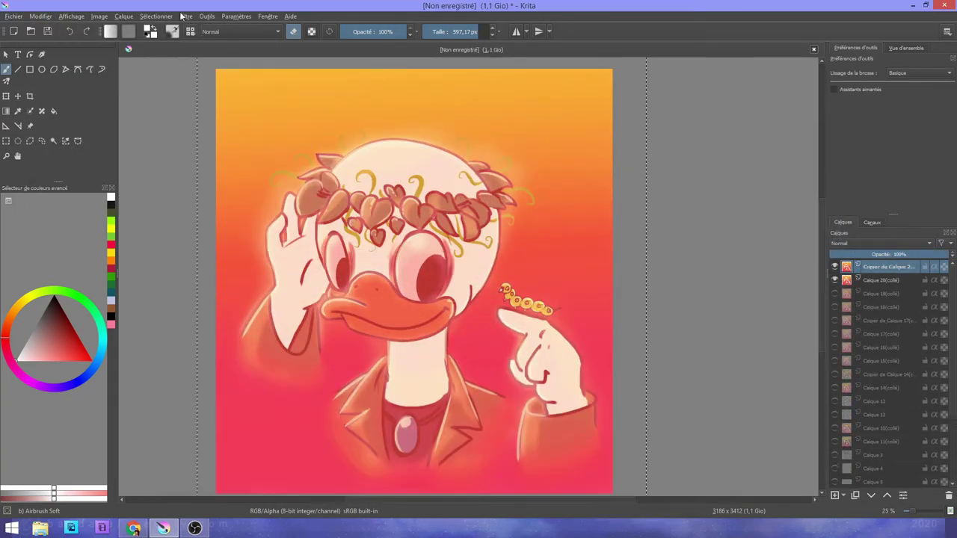
{"action": "left_click", "coordinate": [185, 15]}
{"action": "left_click", "coordinate": [374, 111]}
{"action": "left_click", "coordinate": [781, 377]}
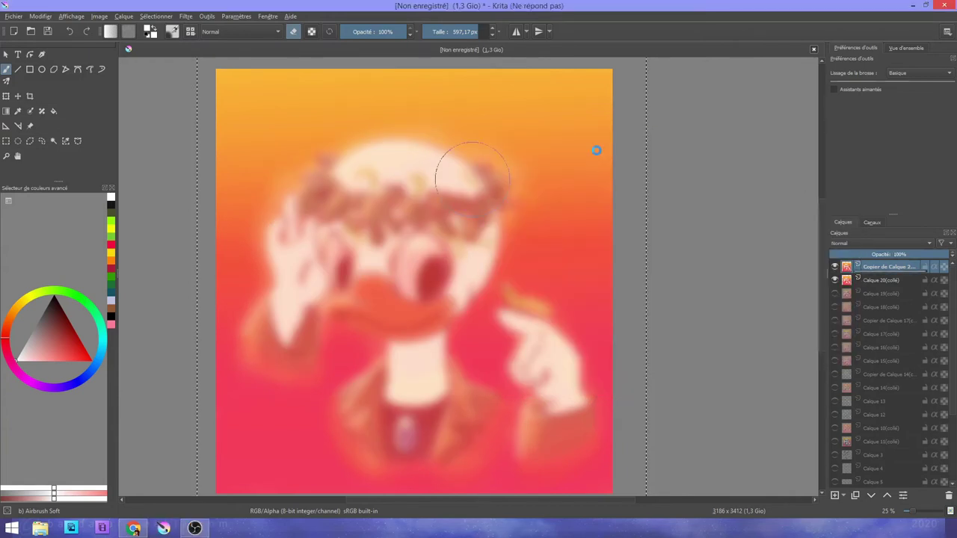
{"action": "scroll", "coordinate": [601, 322], "scroll_direction": "down", "scroll_amount": 1}
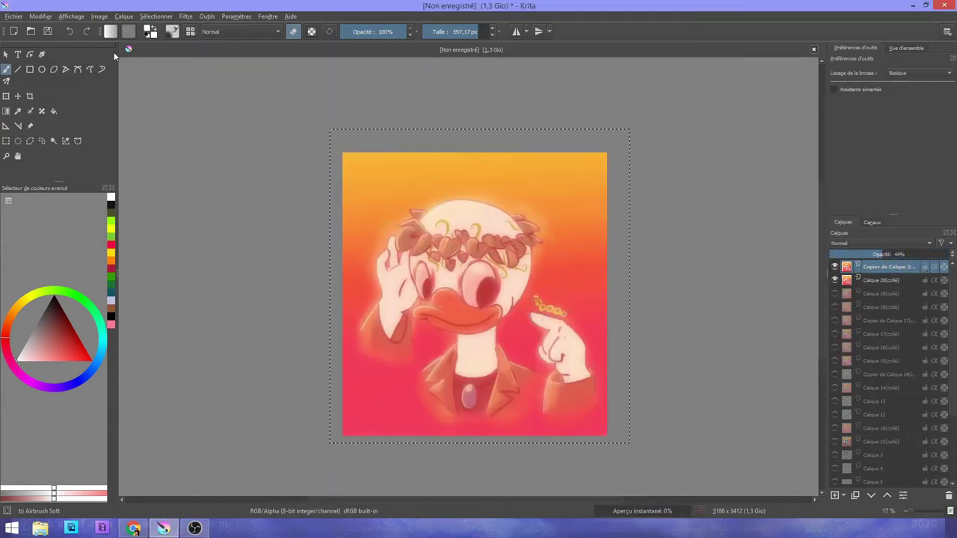
Step: Paste the visible artwork as a new merged layer and brush a white Adjust Overlay Burn glow over the duck's head and wreath
{"action": "left_click", "coordinate": [40, 15]}
{"action": "left_click", "coordinate": [86, 111]}
{"action": "scroll", "coordinate": [438, 238], "scroll_direction": "up", "scroll_amount": 1}
{"action": "key", "text": "F6"}
{"action": "left_click", "coordinate": [247, 149]}
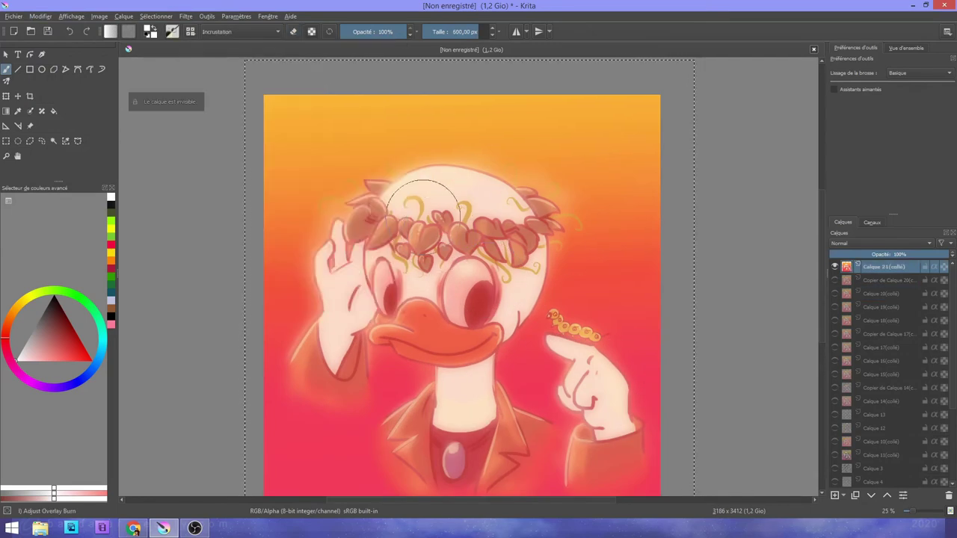
{"action": "left_click_drag", "start_coordinate": [464, 288], "coordinate": [419, 224]}
Step: Brighten the beak, raised hand, jacket, pendant and pointing finger with Adjust Overlay Burn at 57% opacity and 127.84 px
{"action": "left_click", "coordinate": [455, 31]}
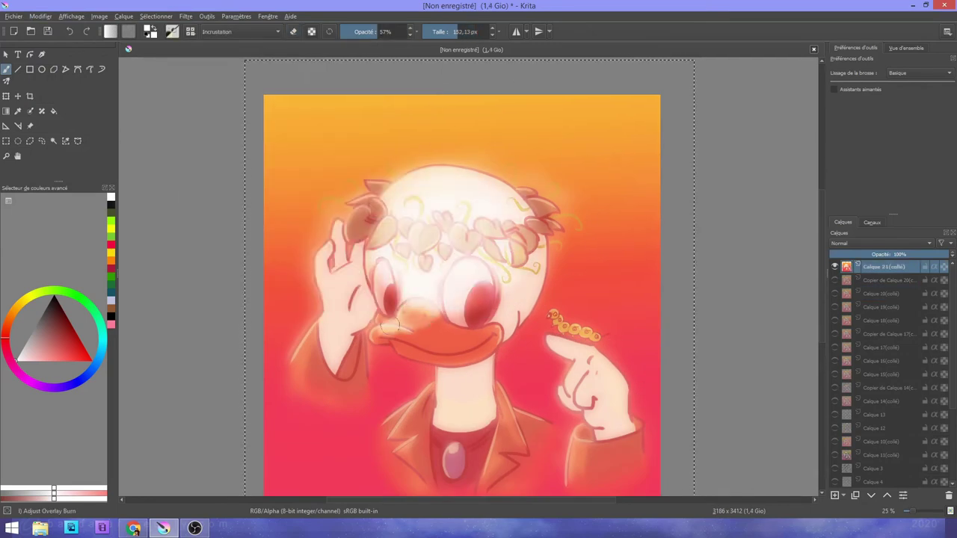
{"action": "left_click_drag", "start_coordinate": [456, 32], "coordinate": [452, 31]}
{"action": "mouse_move", "coordinate": [340, 221]}
{"action": "left_mouse_down"}
{"action": "mouse_move", "coordinate": [325, 250]}
{"action": "mouse_move", "coordinate": [352, 258]}
{"action": "mouse_move", "coordinate": [286, 381]}
{"action": "left_mouse_up"}
{"action": "left_click_drag", "start_coordinate": [538, 419], "coordinate": [614, 382]}
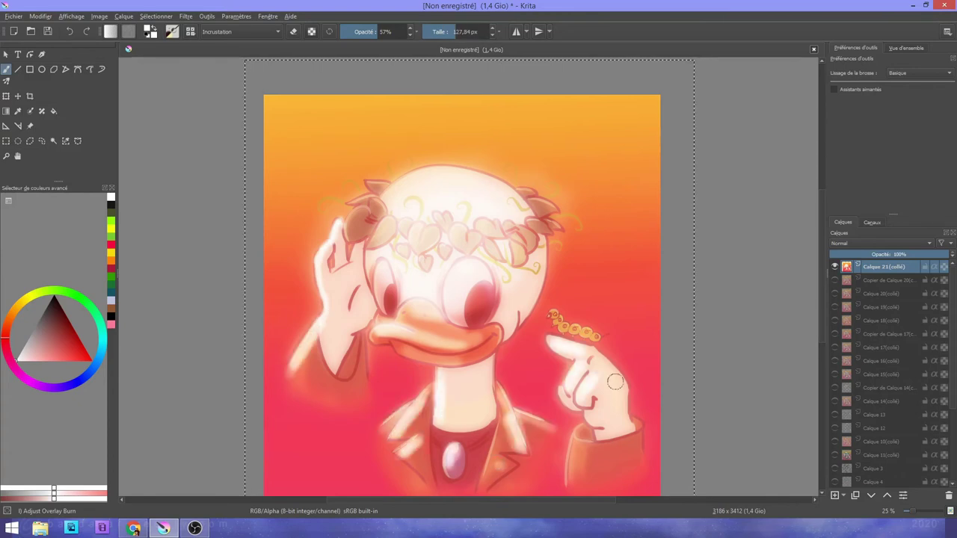
Step: Paste the copied artwork as a layer over the brightened one and set its opacity to 71%
{"action": "left_click", "coordinate": [40, 15]}
{"action": "left_click", "coordinate": [65, 96]}
{"action": "key", "text": "ctrl+v"}
{"action": "key", "text": "minus"}
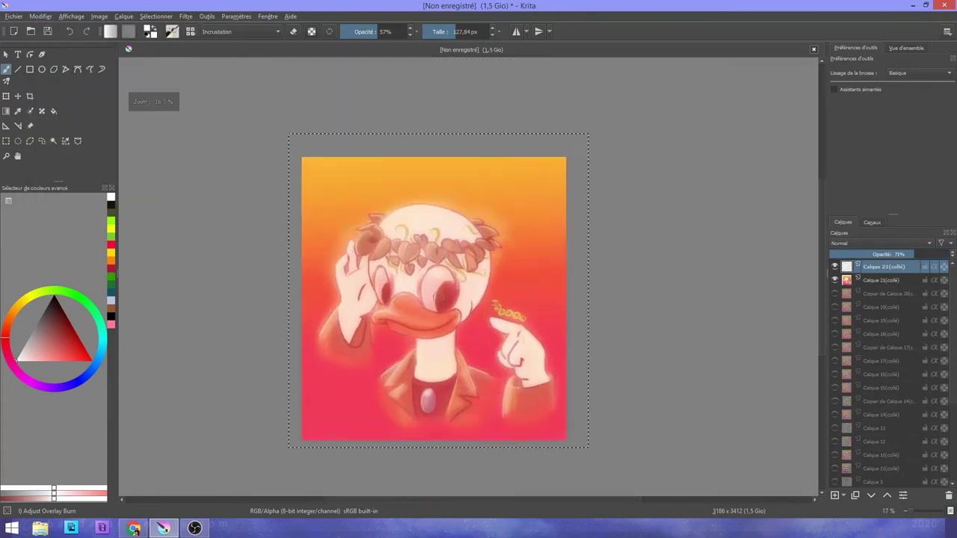
Step: Copy the visible artwork into a new merged layer and add an empty paint layer above it
{"action": "left_click", "coordinate": [41, 15]}
{"action": "left_click", "coordinate": [99, 111]}
{"action": "key", "text": "Insert"}
Step: Paint white highlights on both of the duck's eyes with the Adjust Overlay Burn brush at 139.63 px
{"action": "key", "text": "minus"}
{"action": "key", "text": "plus"}
{"action": "key", "text": "plus"}
{"action": "key", "text": "plus"}
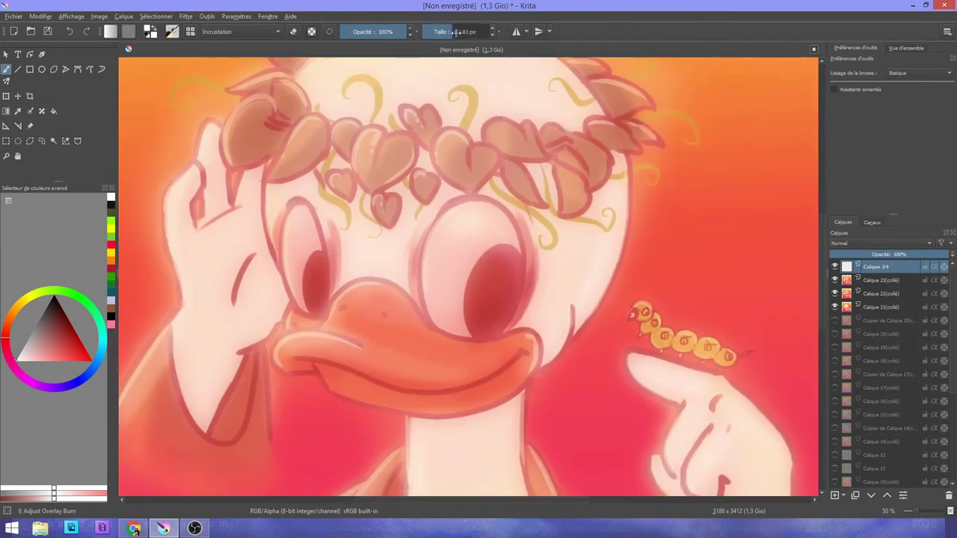
{"action": "key", "text": "minus"}
{"action": "key", "text": "minus"}
{"action": "key", "text": "minus"}
{"action": "key", "text": "minus"}
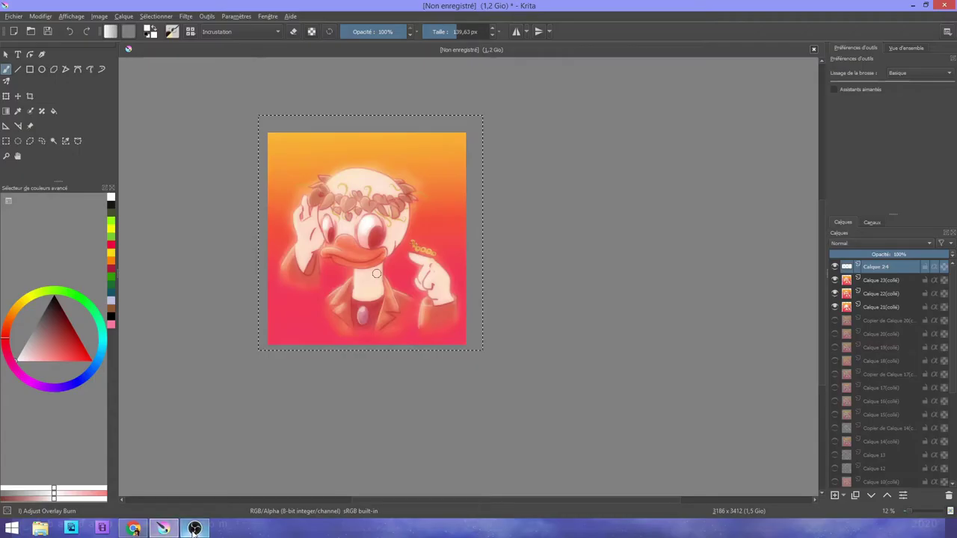
{"action": "left_click_drag", "start_coordinate": [407, 255], "coordinate": [528, 278]}
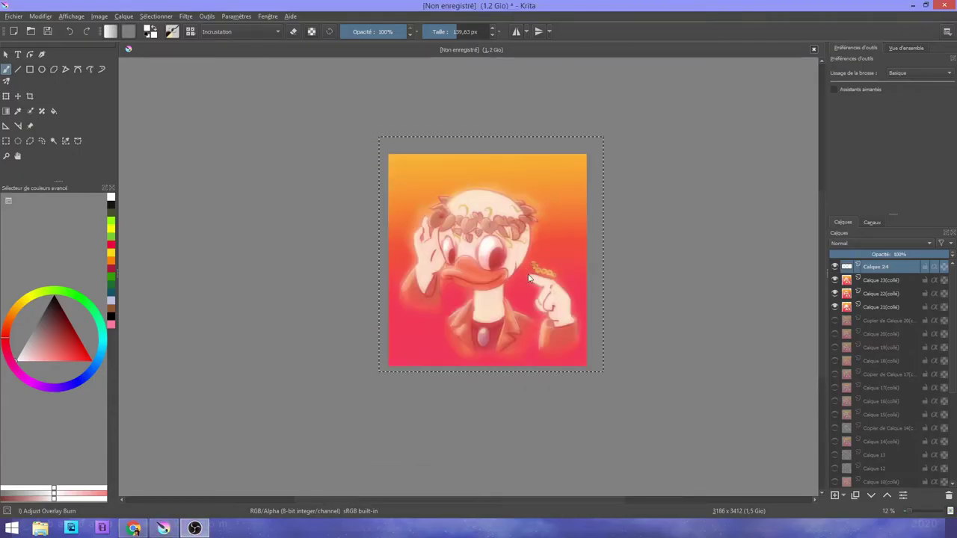
{"action": "left_click_drag", "start_coordinate": [555, 243], "coordinate": [571, 262]}
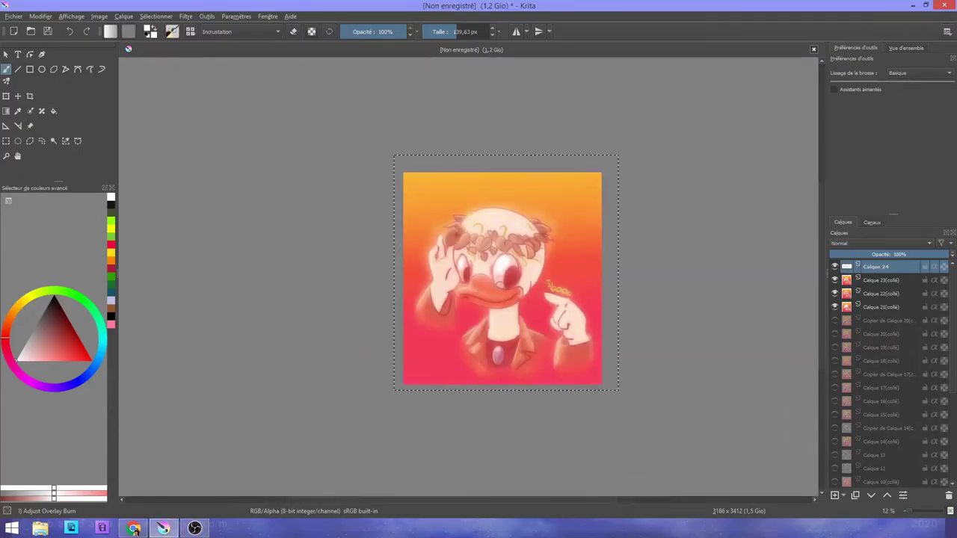
{"action": "scroll", "coordinate": [518, 270], "scroll_direction": "up", "scroll_amount": 2}
{"action": "left_click", "coordinate": [185, 16]}
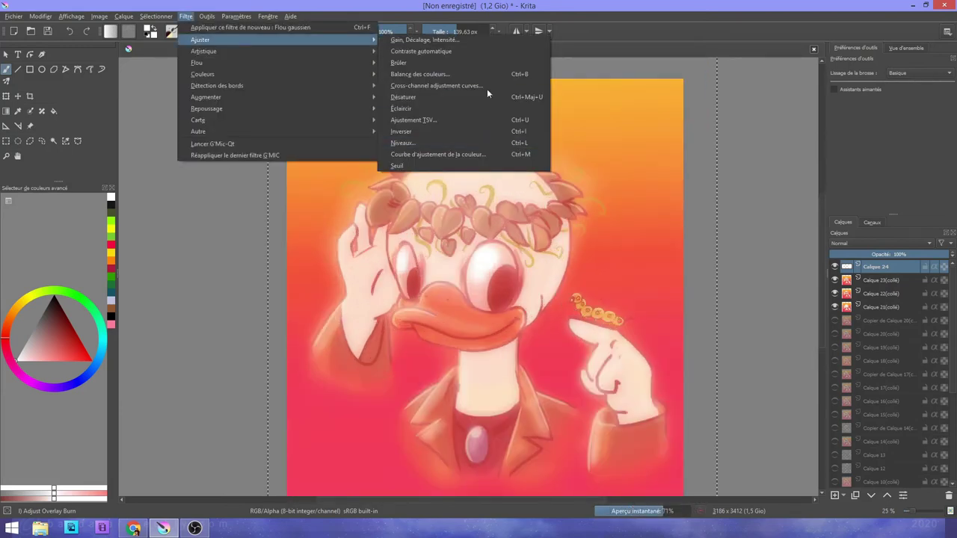
{"action": "key", "text": "Escape"}
{"action": "key", "text": "Escape"}
Step: Paste the visible artwork as a merged layer and apply a Cross-channel saturation curve driven by luminosity, with a point at 65, -12
{"action": "left_click", "coordinate": [39, 16]}
{"action": "left_click", "coordinate": [53, 98]}
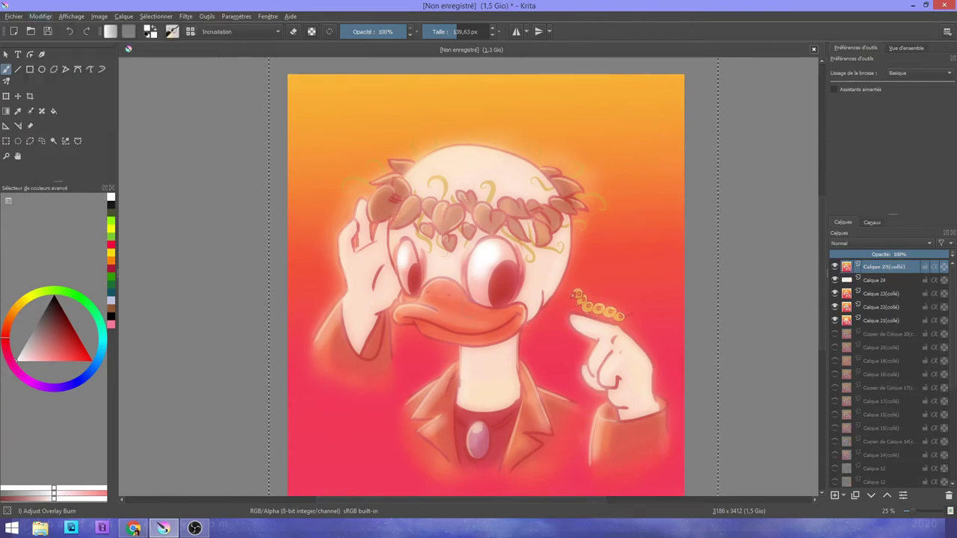
{"action": "left_click", "coordinate": [185, 16]}
{"action": "left_click", "coordinate": [391, 57]}
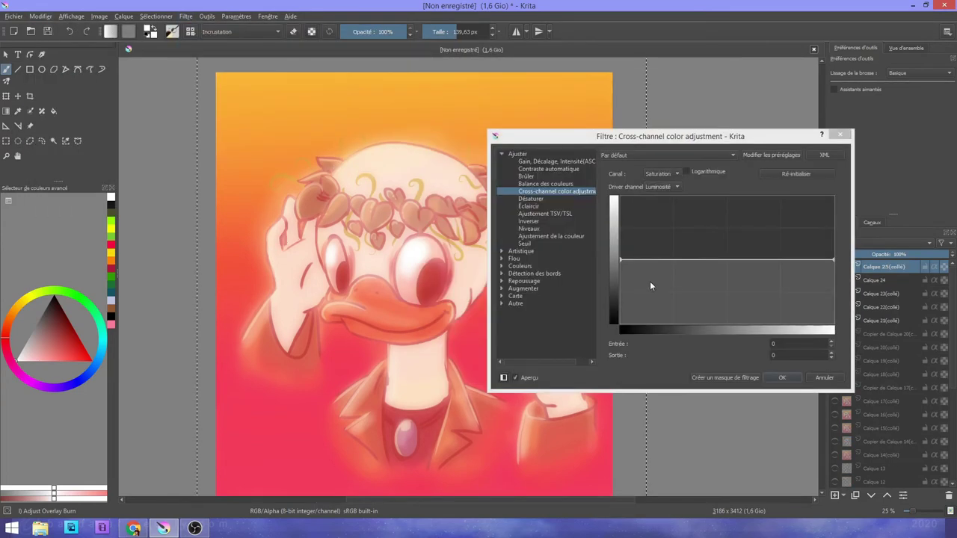
{"action": "left_click_drag", "start_coordinate": [601, 218], "coordinate": [740, 280]}
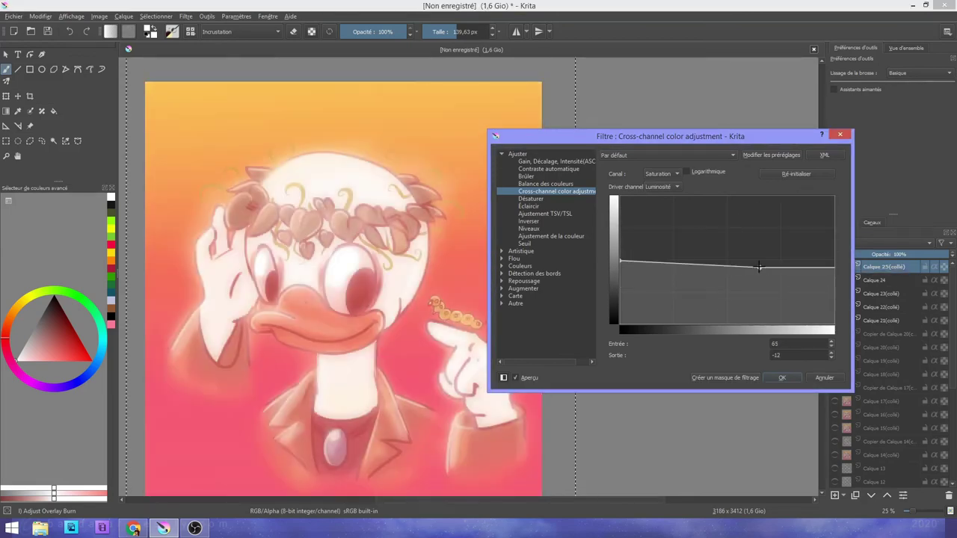
{"action": "left_click", "coordinate": [781, 378]}
Step: Add four empty paint layers and scribble white strokes across the picture's lower left and right on the lowest one
{"action": "scroll", "coordinate": [533, 300], "scroll_direction": "down", "scroll_amount": 1}
{"action": "key", "text": "Insert"}
{"action": "key", "text": "Insert"}
{"action": "key", "text": "Insert"}
{"action": "key", "text": "Insert"}
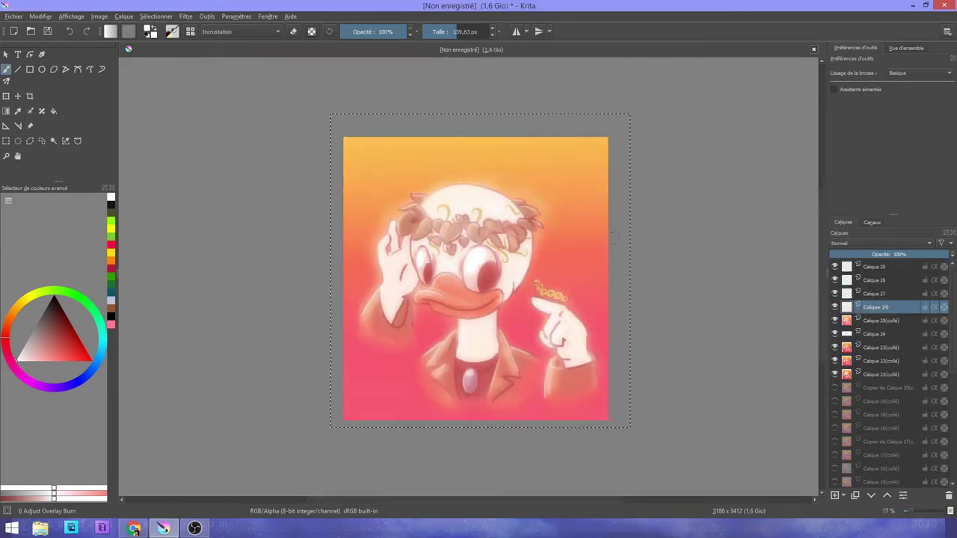
{"action": "mouse_move", "coordinate": [353, 352]}
{"action": "left_mouse_down"}
{"action": "mouse_move", "coordinate": [448, 404]}
{"action": "mouse_move", "coordinate": [591, 396]}
{"action": "mouse_move", "coordinate": [433, 351]}
{"action": "left_mouse_up"}
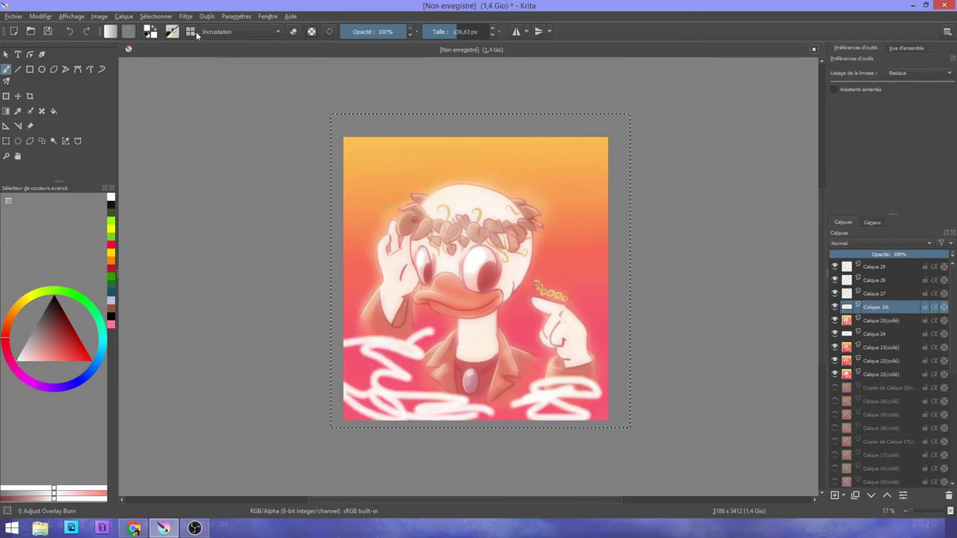
Step: Smear the white strokes into drifting mist around the jacket and sleeves with the Blender Smear brush at 217.62 px
{"action": "key", "text": "F6"}
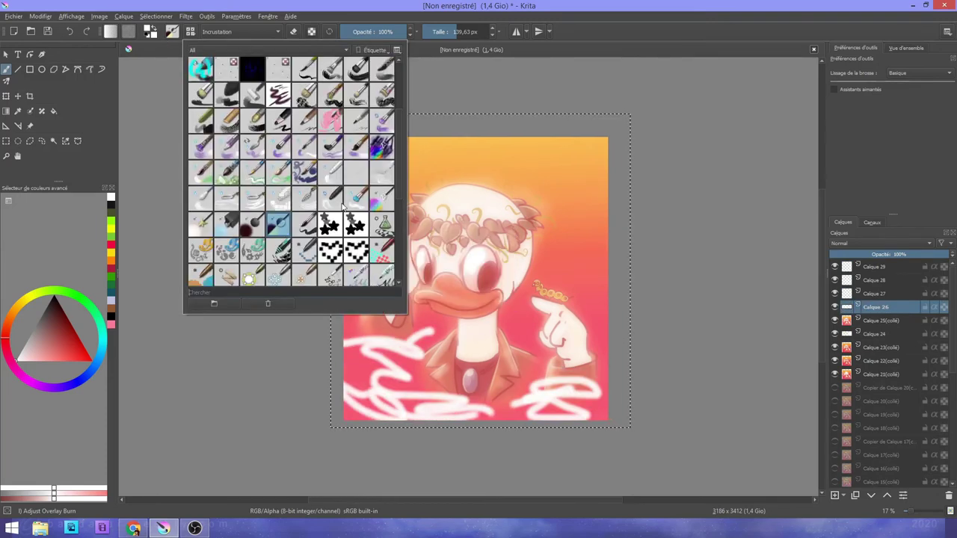
{"action": "left_click", "coordinate": [344, 206]}
{"action": "key", "text": "bracketright"}
{"action": "key", "text": "bracketright"}
{"action": "key", "text": "bracketright"}
{"action": "left_click_drag", "start_coordinate": [352, 358], "coordinate": [434, 332]}
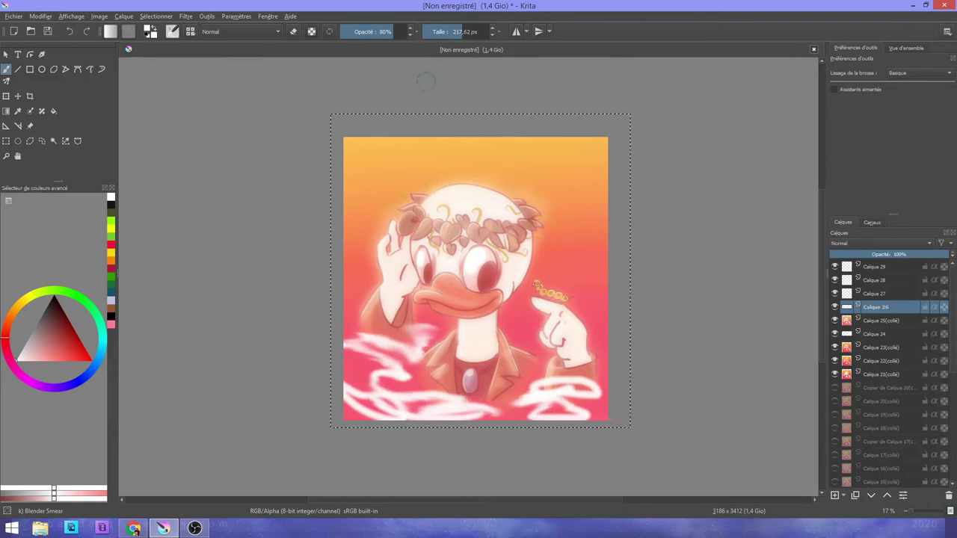
{"action": "key", "text": "o"}
{"action": "left_click_drag", "start_coordinate": [388, 404], "coordinate": [447, 396]}
{"action": "key", "text": "o"}
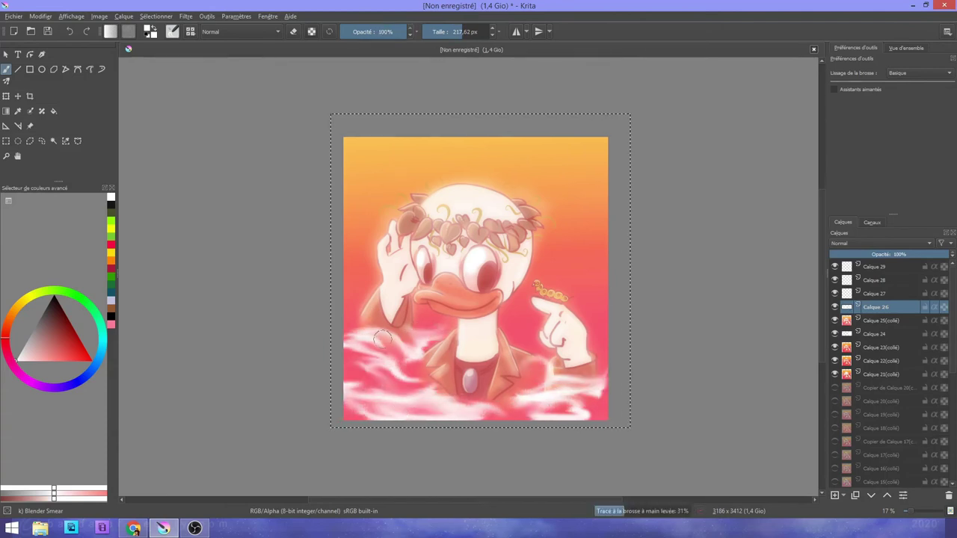
{"action": "mouse_move", "coordinate": [359, 314]}
{"action": "left_mouse_down"}
{"action": "mouse_move", "coordinate": [418, 358]}
{"action": "mouse_move", "coordinate": [373, 313]}
{"action": "mouse_move", "coordinate": [372, 359]}
{"action": "mouse_move", "coordinate": [389, 403]}
{"action": "left_mouse_up"}
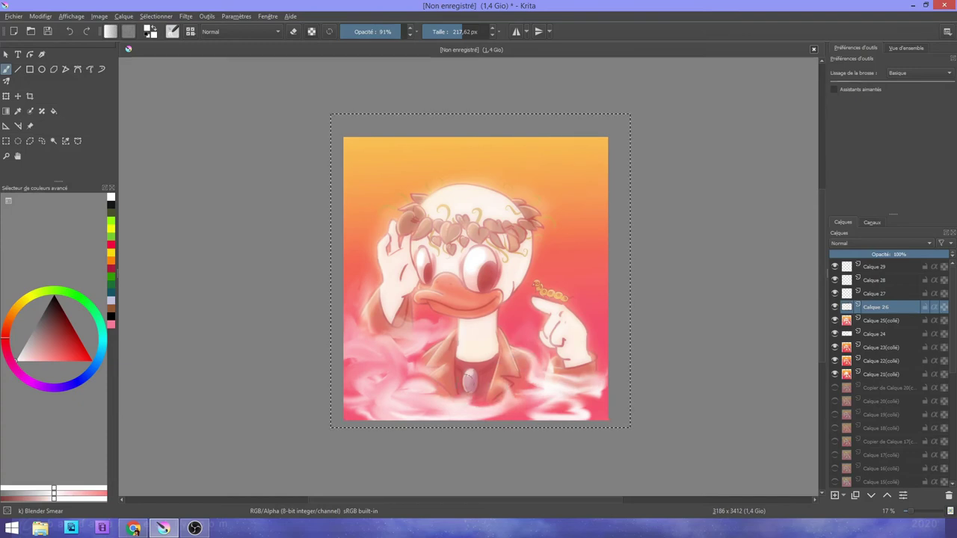
Step: Soften the mist along the picture's bottom with the Blender Blur brush at 387.93 px
{"action": "key", "text": "F6"}
{"action": "left_click", "coordinate": [366, 299]}
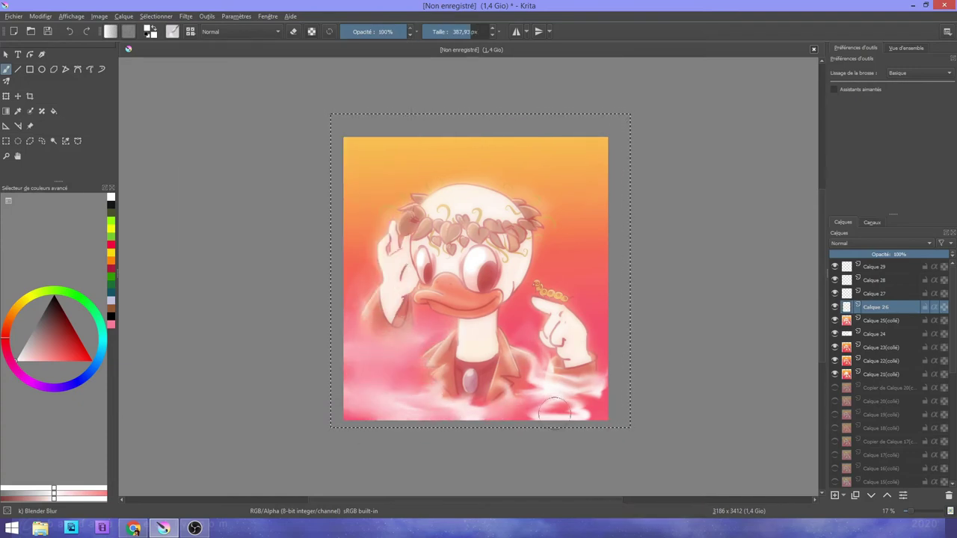
Step: Smear wisps into the softened mist around the jacket and sleeves with Blender Smear at 194.05 px and 100% opacity
{"action": "key", "text": "F6"}
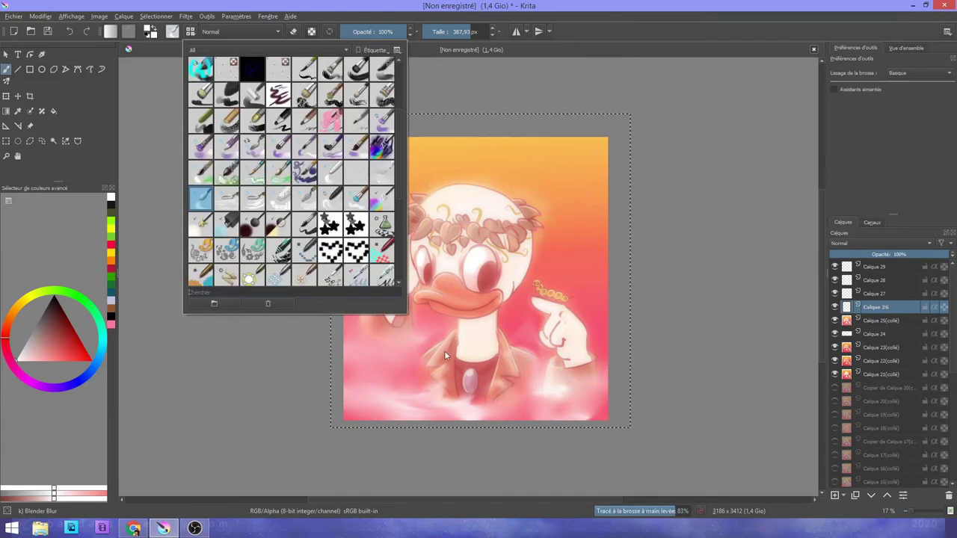
{"action": "key", "text": "slash"}
{"action": "key", "text": "F6"}
{"action": "left_click_drag", "start_coordinate": [459, 391], "coordinate": [389, 383]}
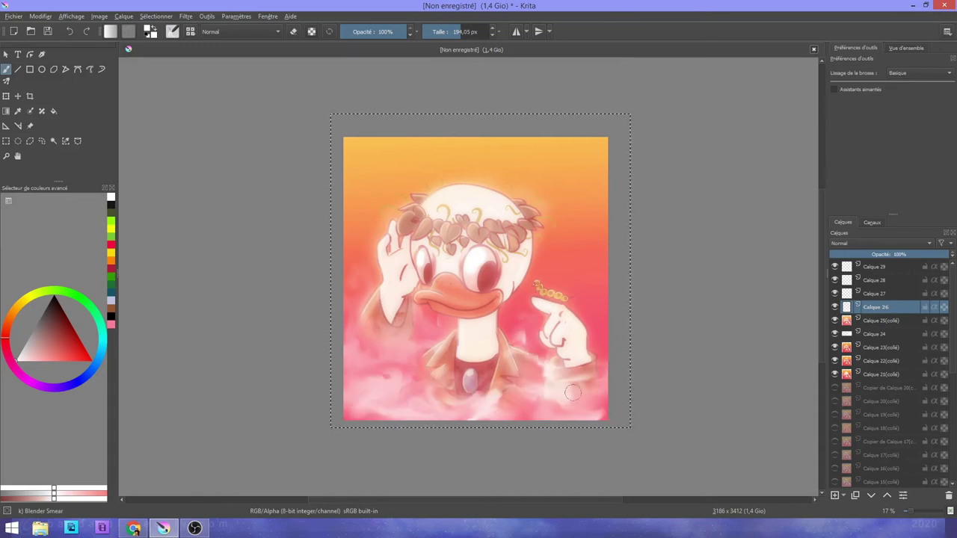
Step: Blur the mist wisps with the Blender Blur brush at 225.89 px and 72% opacity
{"action": "key", "text": "plus"}
{"action": "key", "text": "F6"}
{"action": "key", "text": "slash"}
{"action": "key", "text": "F6"}
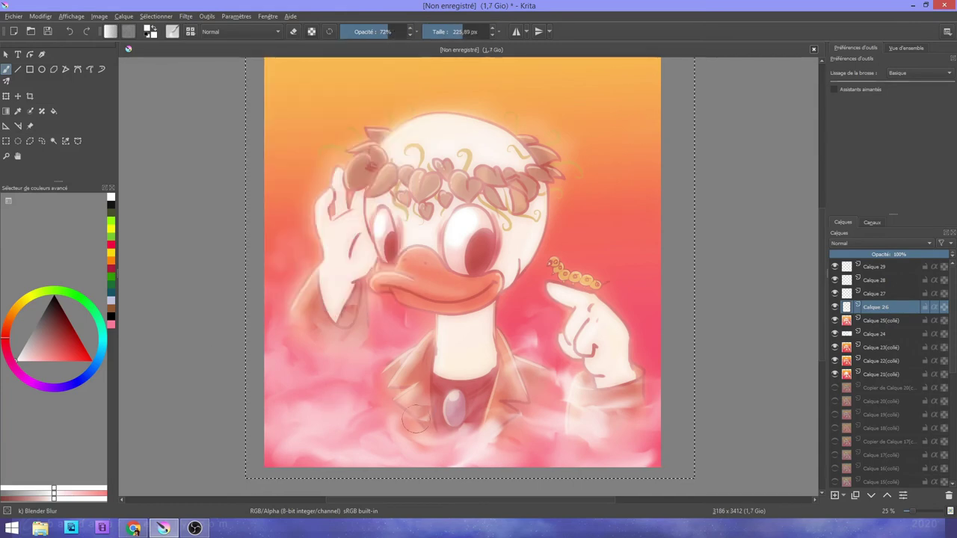
Step: On Calque 27, scatter tiny white stars over the background with the Texture Starfield Copier brush at 250 px in Addition mode
{"action": "key", "text": "minus"}
{"action": "key", "text": "Page_Up"}
{"action": "key", "text": "F6"}
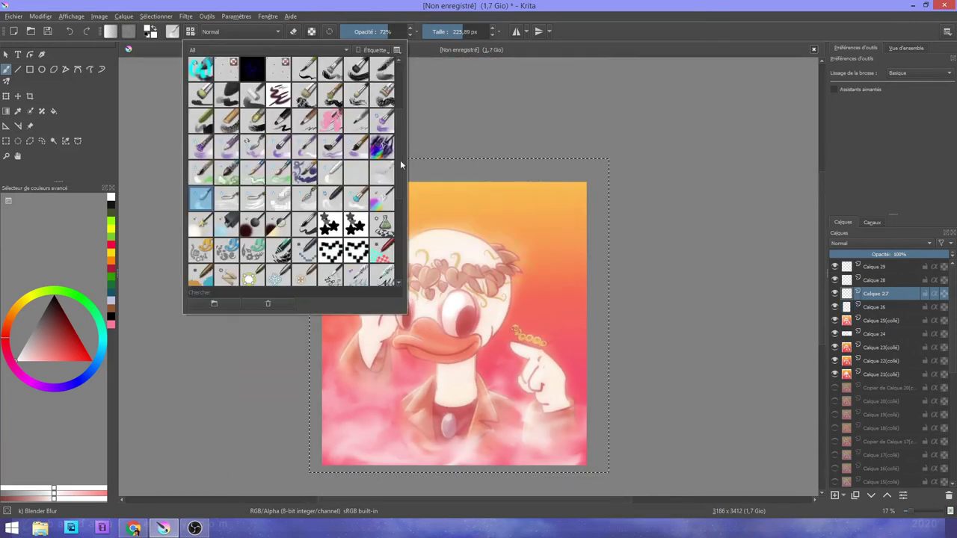
{"action": "scroll", "coordinate": [388, 271], "scroll_direction": "down", "scroll_amount": 1}
{"action": "scroll", "coordinate": [383, 217], "scroll_direction": "down", "scroll_amount": 3}
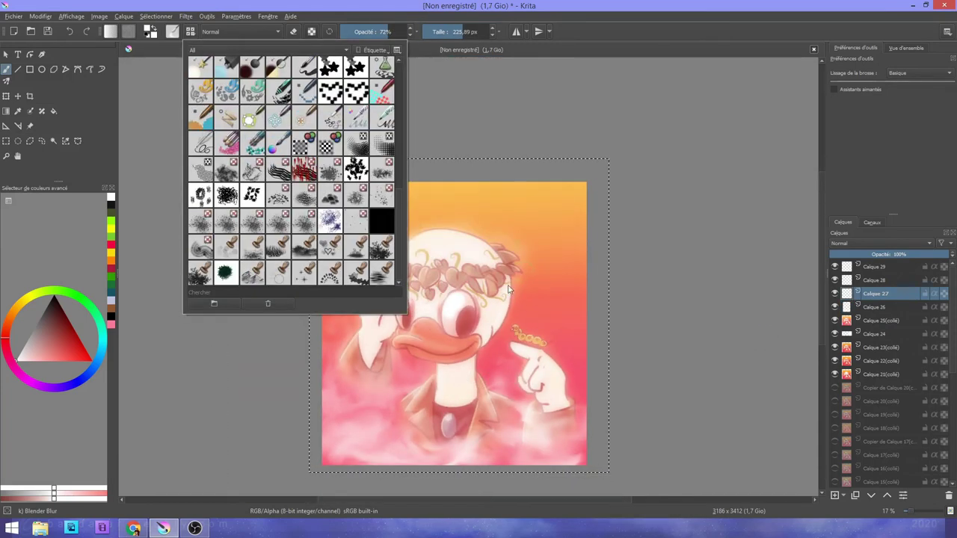
{"action": "left_click", "coordinate": [365, 224]}
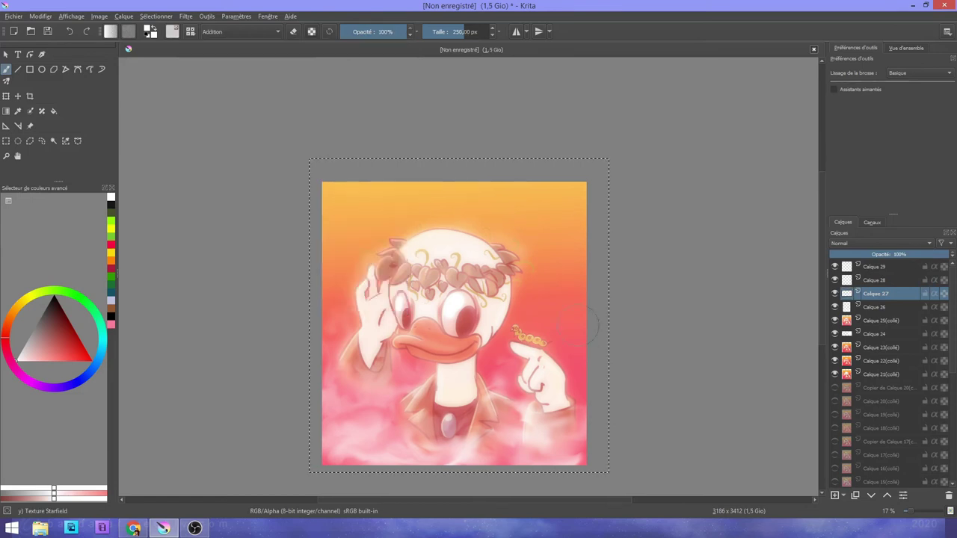
{"action": "key", "text": "F6"}
{"action": "left_click", "coordinate": [384, 216]}
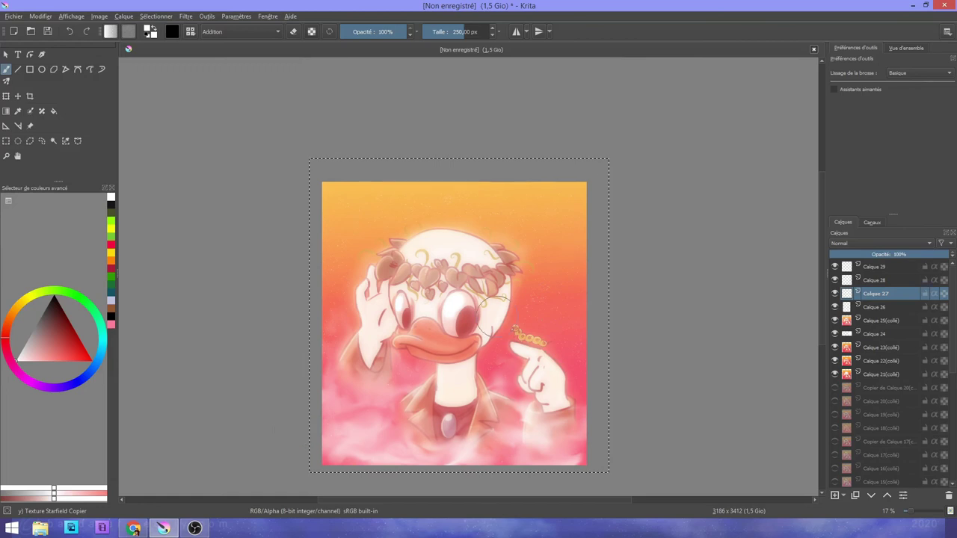
Step: Erase the tiny stars covering the duck with the Marker Details Copier brush in eraser mode at 330.98 px and 53% opacity
{"action": "scroll", "coordinate": [451, 377], "scroll_direction": "up", "scroll_amount": 1}
{"action": "key", "text": "F6"}
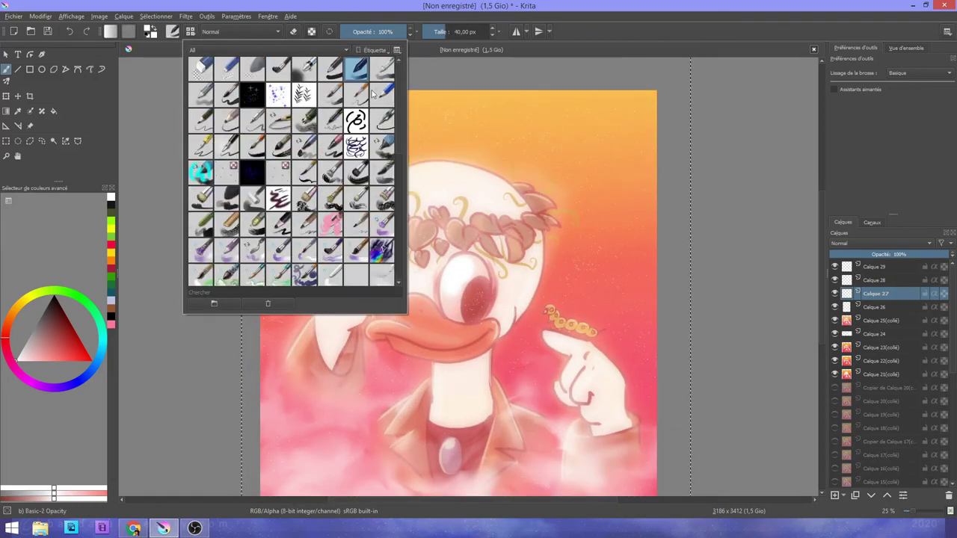
{"action": "left_click", "coordinate": [372, 92]}
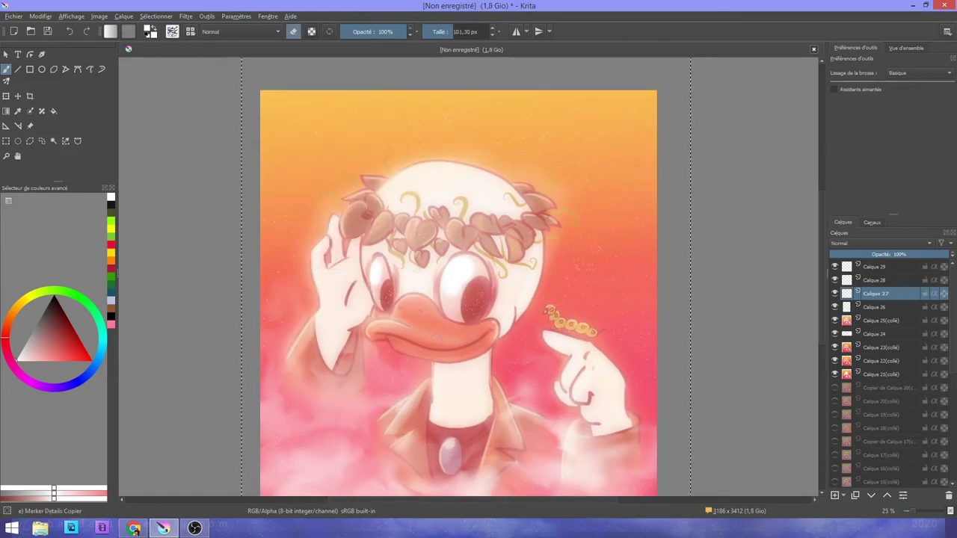
{"action": "key", "text": "e"}
{"action": "mouse_move", "coordinate": [387, 286]}
{"action": "left_mouse_down"}
{"action": "mouse_move", "coordinate": [480, 289]}
{"action": "mouse_move", "coordinate": [397, 230]}
{"action": "left_mouse_up"}
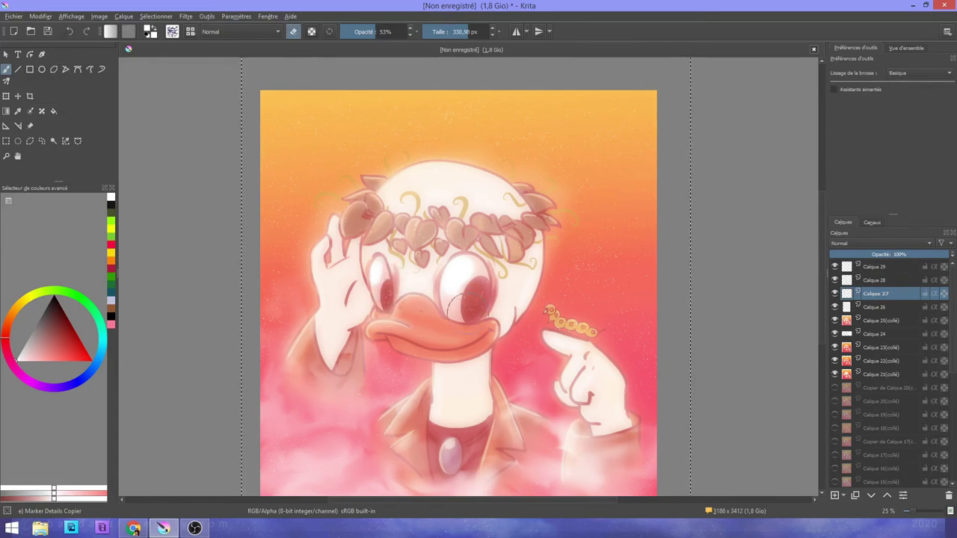
Step: Paste a merged copy of the artwork as a new layer above Calque 27 and apply the Contraste automatique filter
{"action": "key", "text": "minus"}
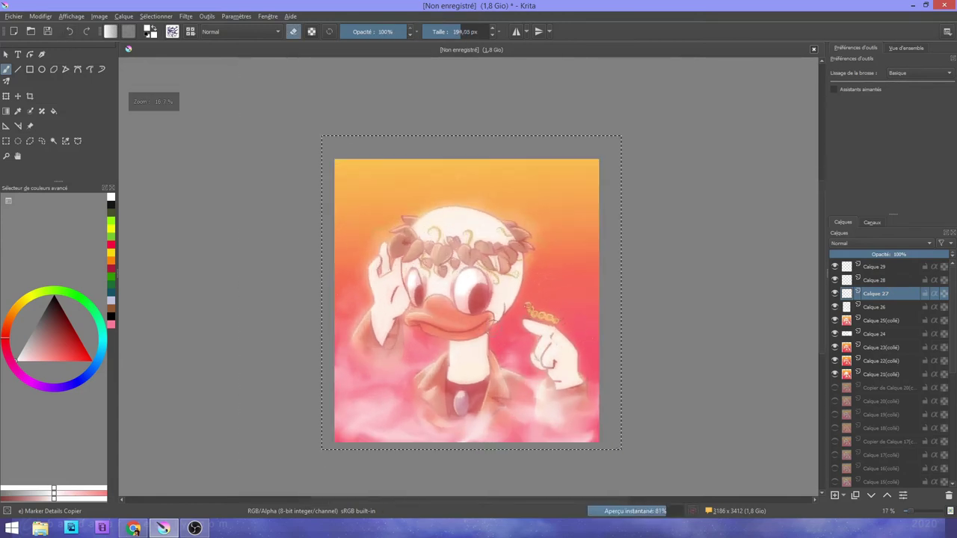
{"action": "left_click", "coordinate": [40, 15]}
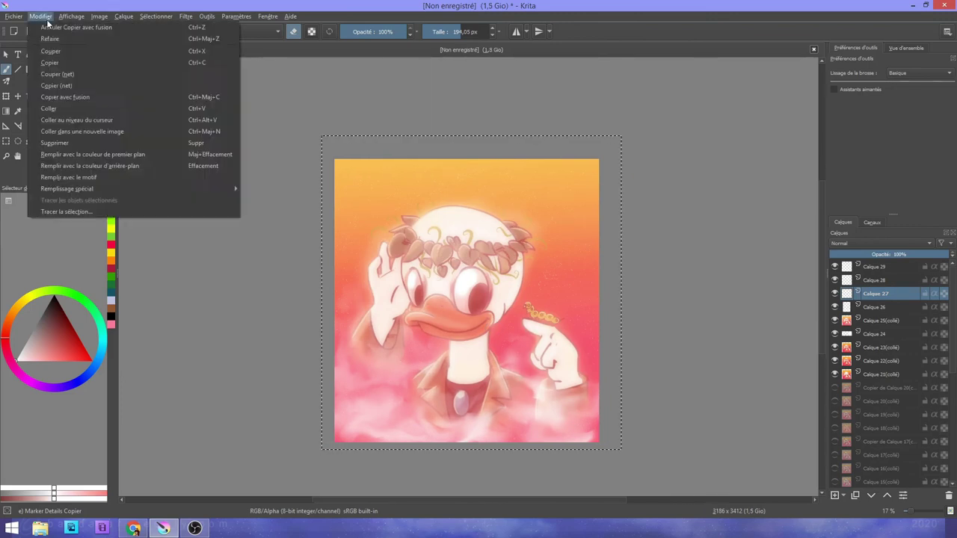
{"action": "left_click", "coordinate": [60, 105]}
{"action": "left_click", "coordinate": [186, 15]}
{"action": "mouse_move", "coordinate": [217, 39]}
{"action": "left_click", "coordinate": [484, 86]}
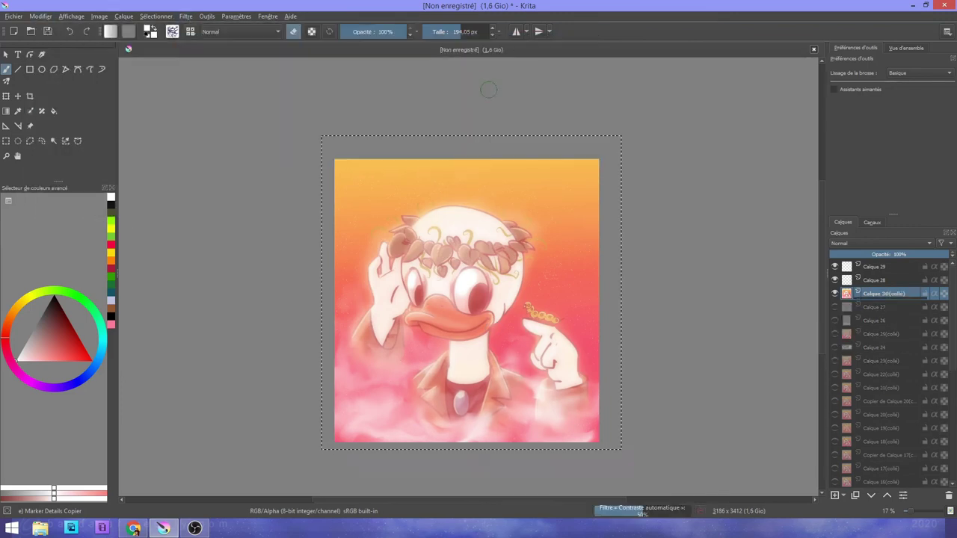
Step: Adjust the pasted layer's colours using the cross-channel saturation curve driven by luminosity and the Ajustement TSV/TSL sliders
{"action": "left_click", "coordinate": [834, 260]}
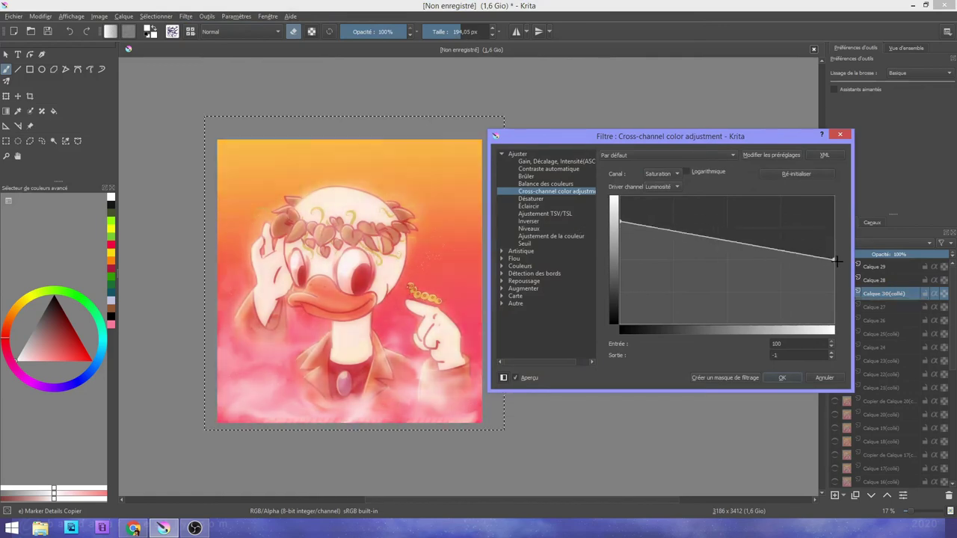
{"action": "left_click", "coordinate": [541, 200]}
{"action": "left_click", "coordinate": [544, 213]}
{"action": "left_click_drag", "start_coordinate": [730, 212], "coordinate": [706, 217]}
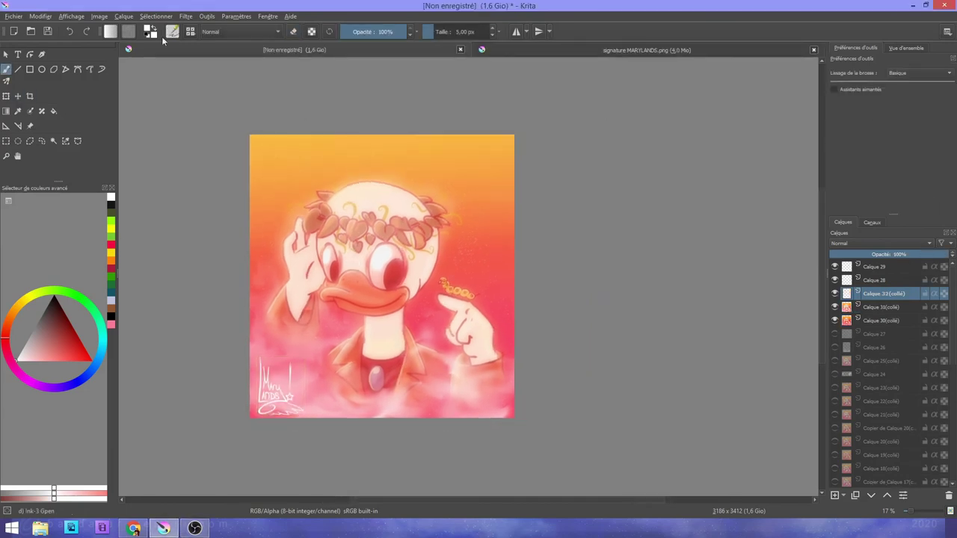
Step: Add white sparkle stars around the duck with Basic-5 Size Copier at 101.30 px and Basic-5 Size Copier Copier at 299.65 px
{"action": "left_click", "coordinate": [171, 31]}
{"action": "left_click", "coordinate": [254, 97]}
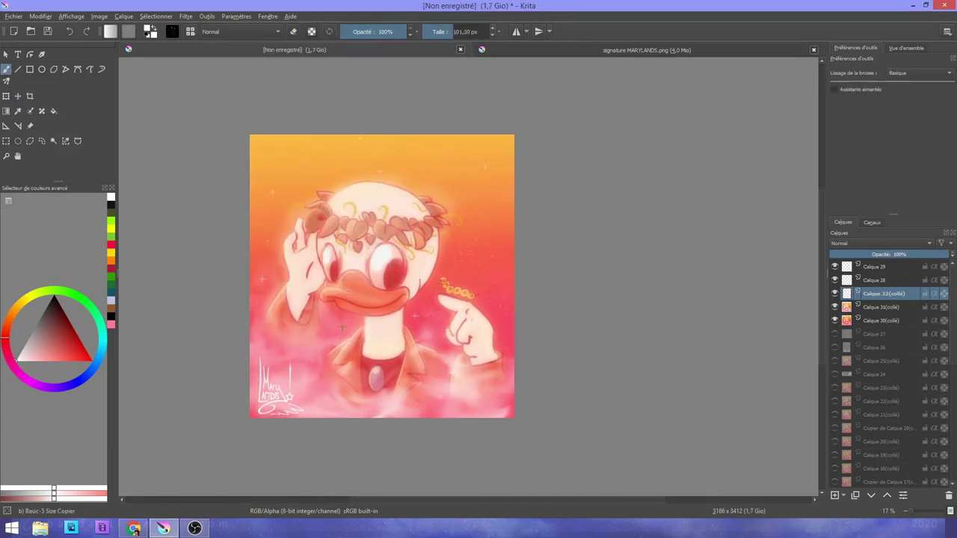
{"action": "key", "text": "F6"}
{"action": "left_click", "coordinate": [464, 30]}
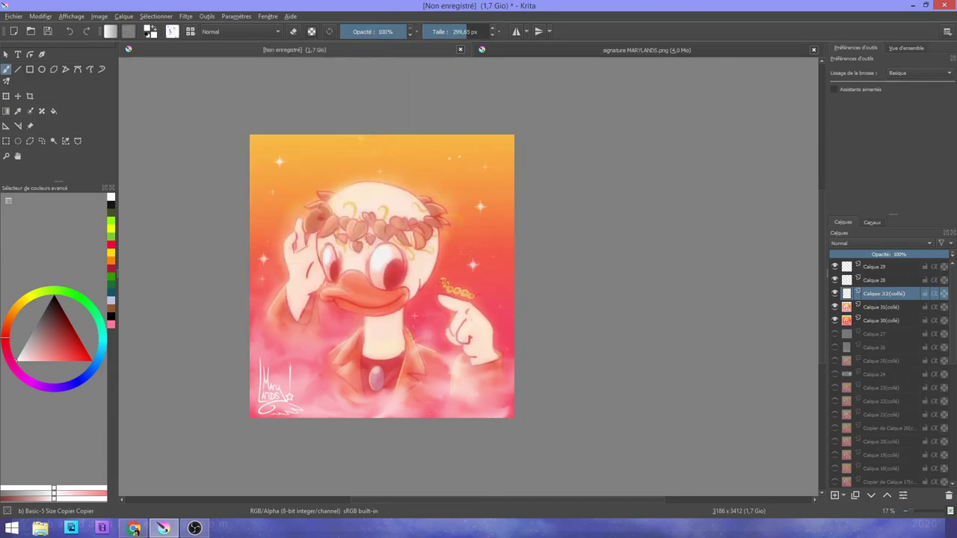
Step: Remove the sparkle stars covering the leaf wreath by undoing the last change and clearing a freehand selection around them
{"action": "key", "text": "minus"}
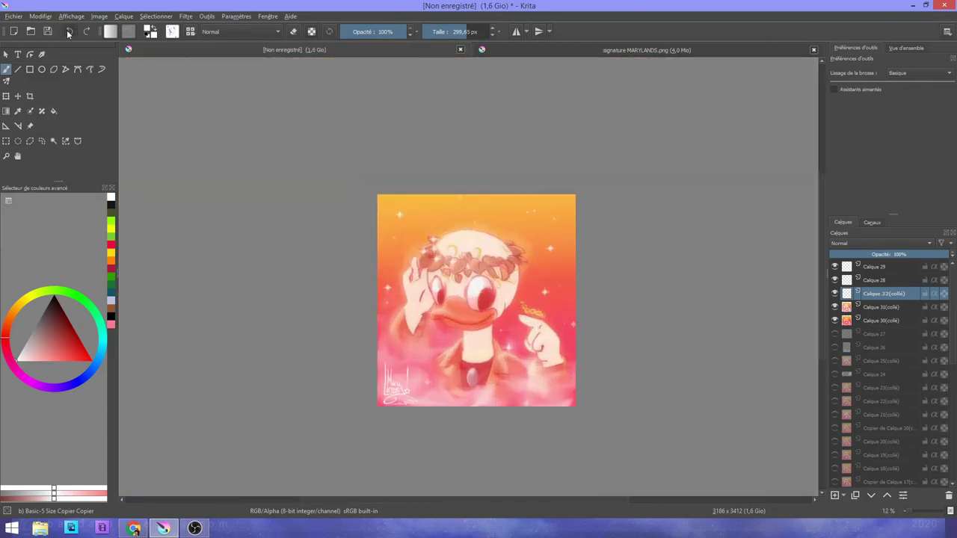
{"action": "left_click", "coordinate": [68, 33]}
{"action": "key", "text": "ctrl+r"}
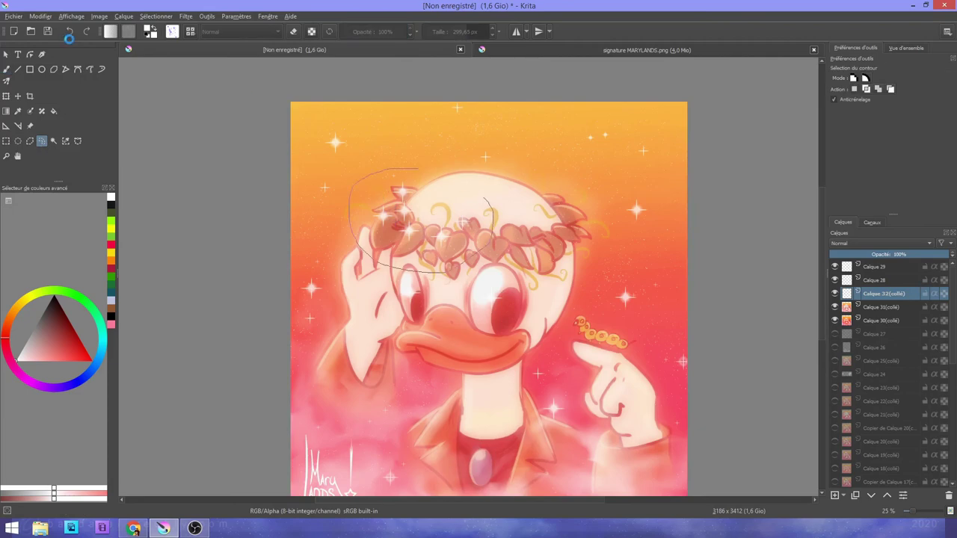
{"action": "left_click", "coordinate": [39, 16]}
{"action": "left_click", "coordinate": [105, 140]}
Step: Build a glow behind the stars and signature by Gaussian-blurring the lower duplicate of their layer and duplicating the blurred layer twice
{"action": "key", "text": "ctrl+j"}
{"action": "key", "text": "plus"}
{"action": "key", "text": "ctrl+alt+f"}
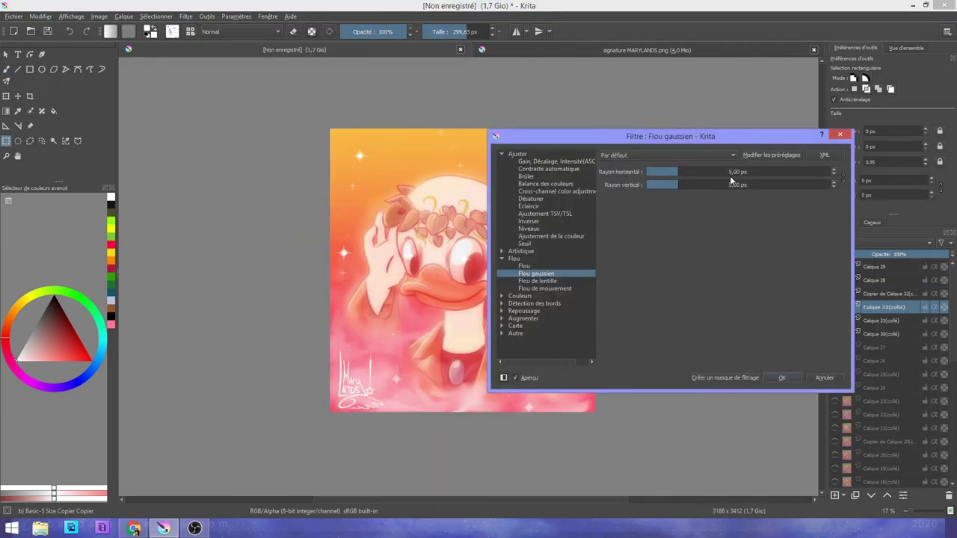
{"action": "key", "text": "Escape"}
{"action": "key", "text": "ctrl+j"}
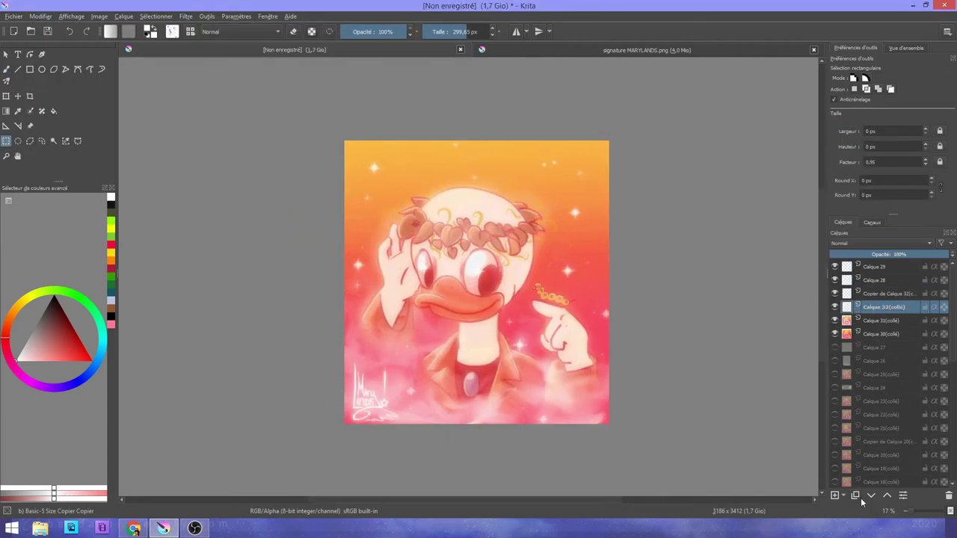
{"action": "key", "text": "ctrl+j"}
Step: Select the area around the duck's larger eye and move its sparkle content on the stacked copies of the star layer
{"action": "key", "text": "plus"}
{"action": "key", "text": "t"}
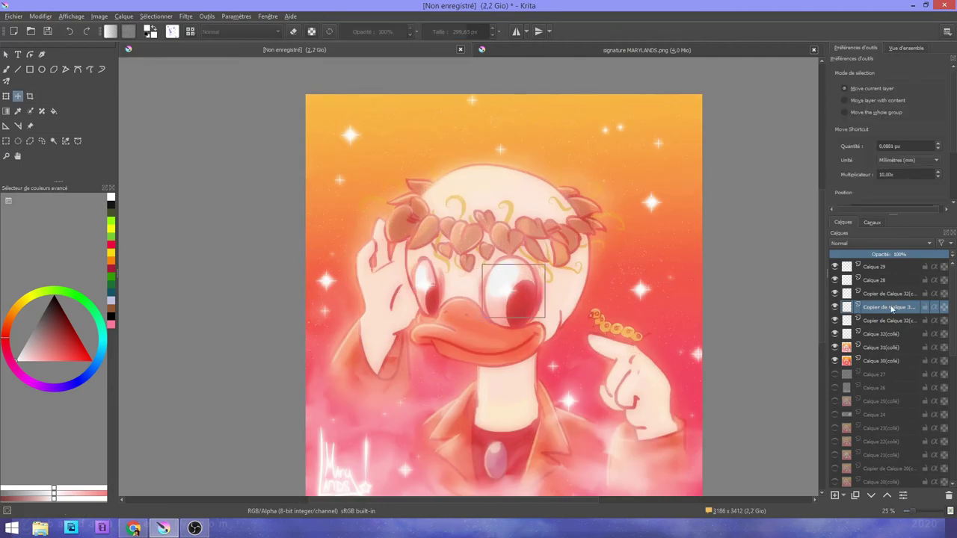
{"action": "left_click", "coordinate": [878, 334]}
{"action": "left_click", "coordinate": [867, 293]}
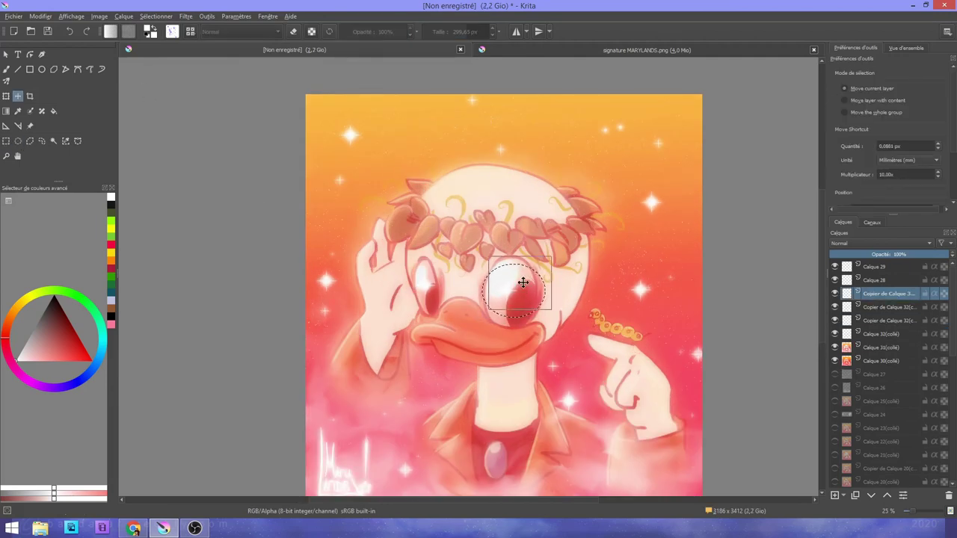
{"action": "key", "text": "ctrl+r"}
{"action": "key", "text": "t"}
{"action": "key", "text": "ctrl+r"}
Step: Scatter small bright star clusters across the sky and mist with the etoile 1 brush at 250 px in Addition mode
{"action": "scroll", "coordinate": [458, 252], "scroll_direction": "down", "scroll_amount": 2}
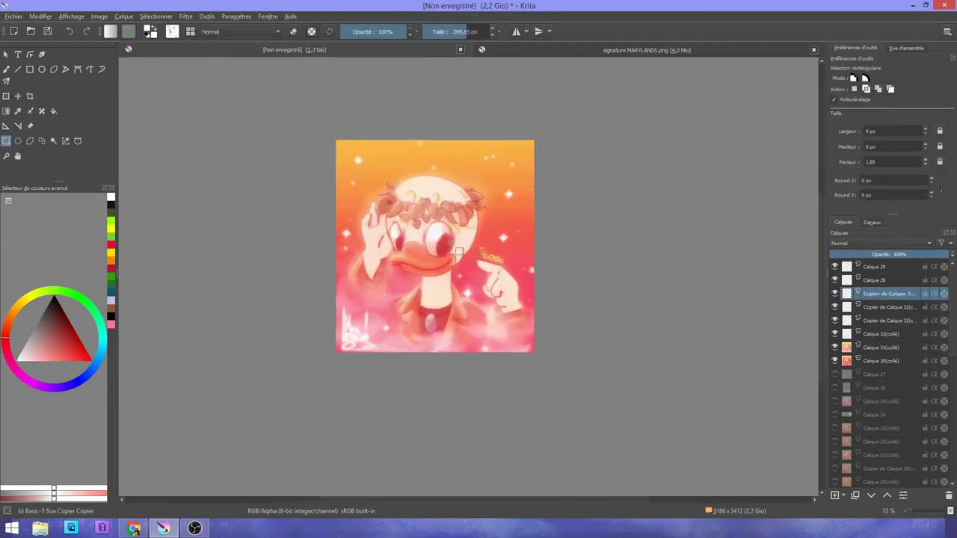
{"action": "scroll", "coordinate": [342, 250], "scroll_direction": "up", "scroll_amount": 1}
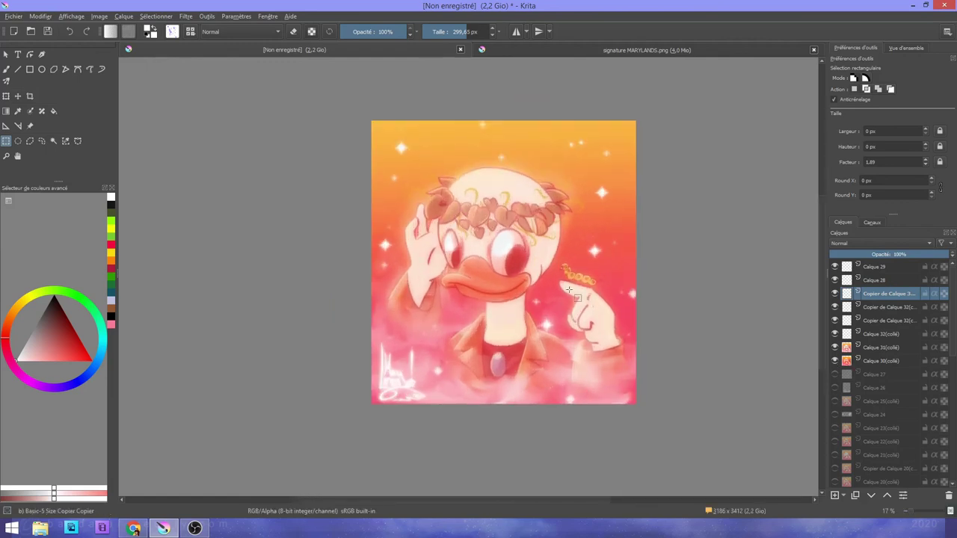
{"action": "key", "text": "F6"}
{"action": "key", "text": "b"}
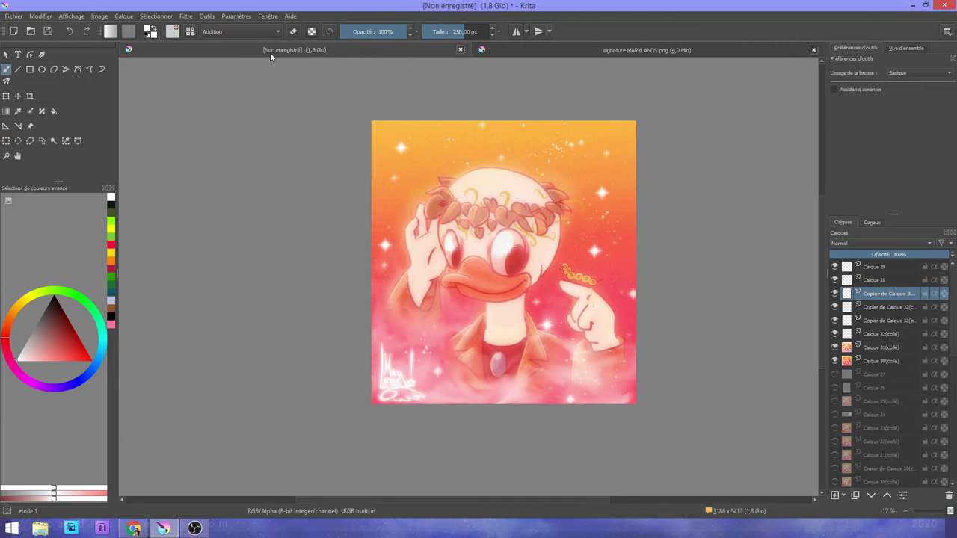
{"action": "scroll", "coordinate": [762, 304], "scroll_direction": "up", "scroll_amount": 2}
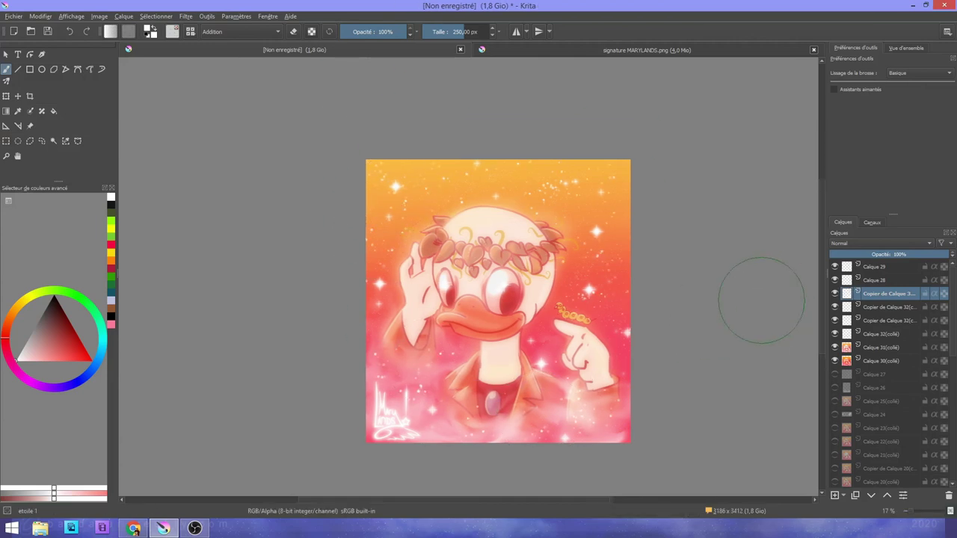
{"action": "scroll", "coordinate": [722, 291], "scroll_direction": "up", "scroll_amount": 2}
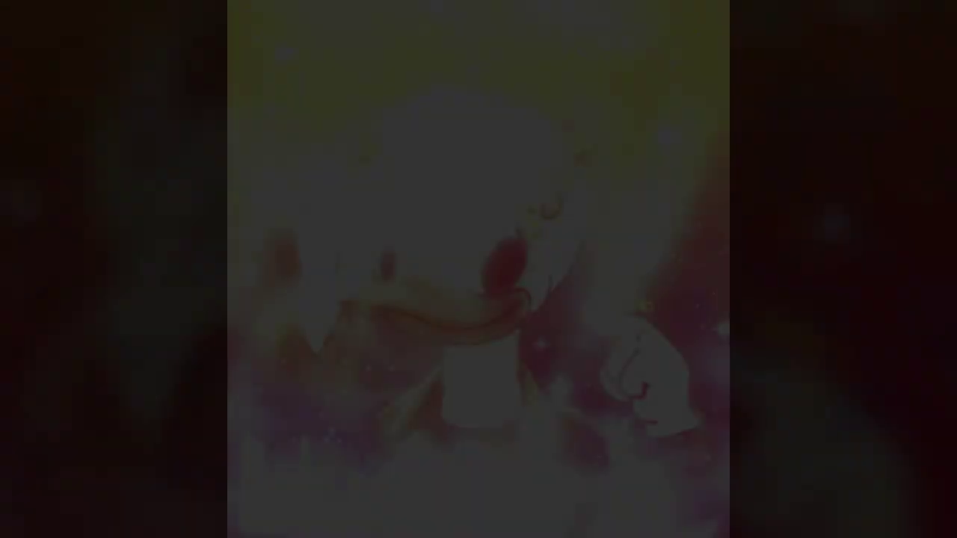